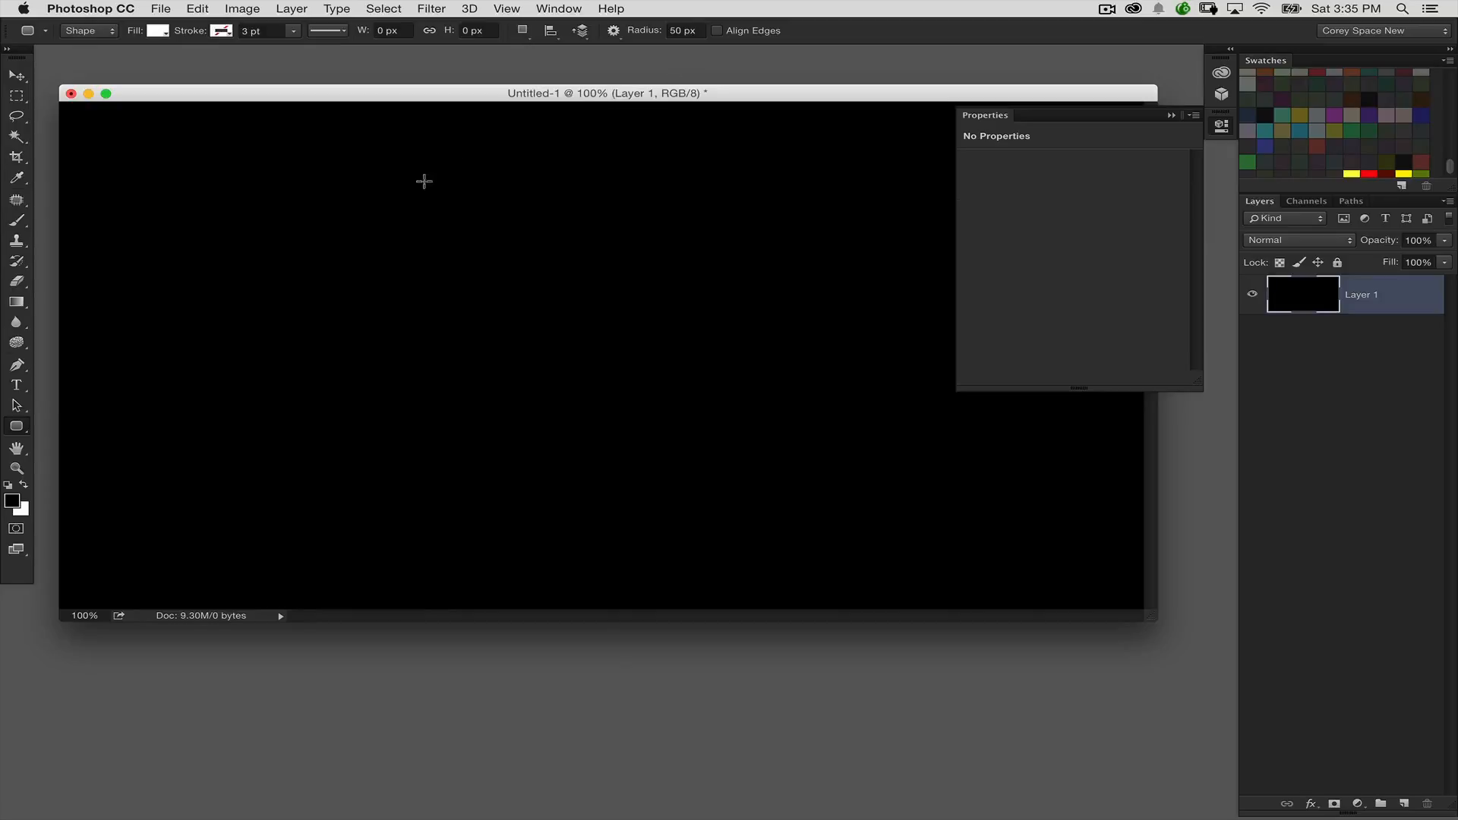
Step: Draw a white rounded rectangle shape about 1069 × 581 px with 50 px corner radii near the middle of the canvas
left_click(996, 119)
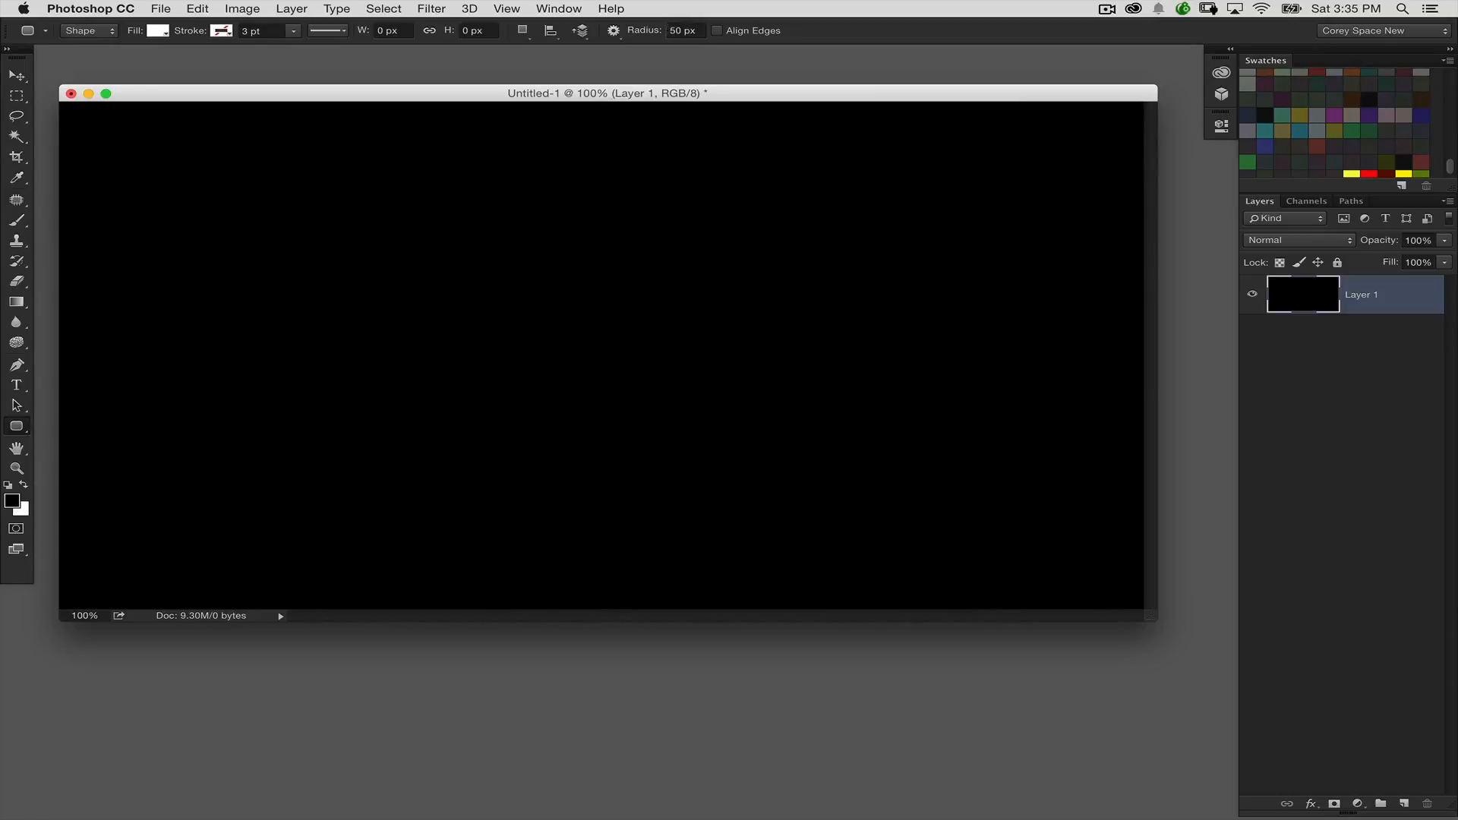
left_click_drag(331, 232, 796, 458)
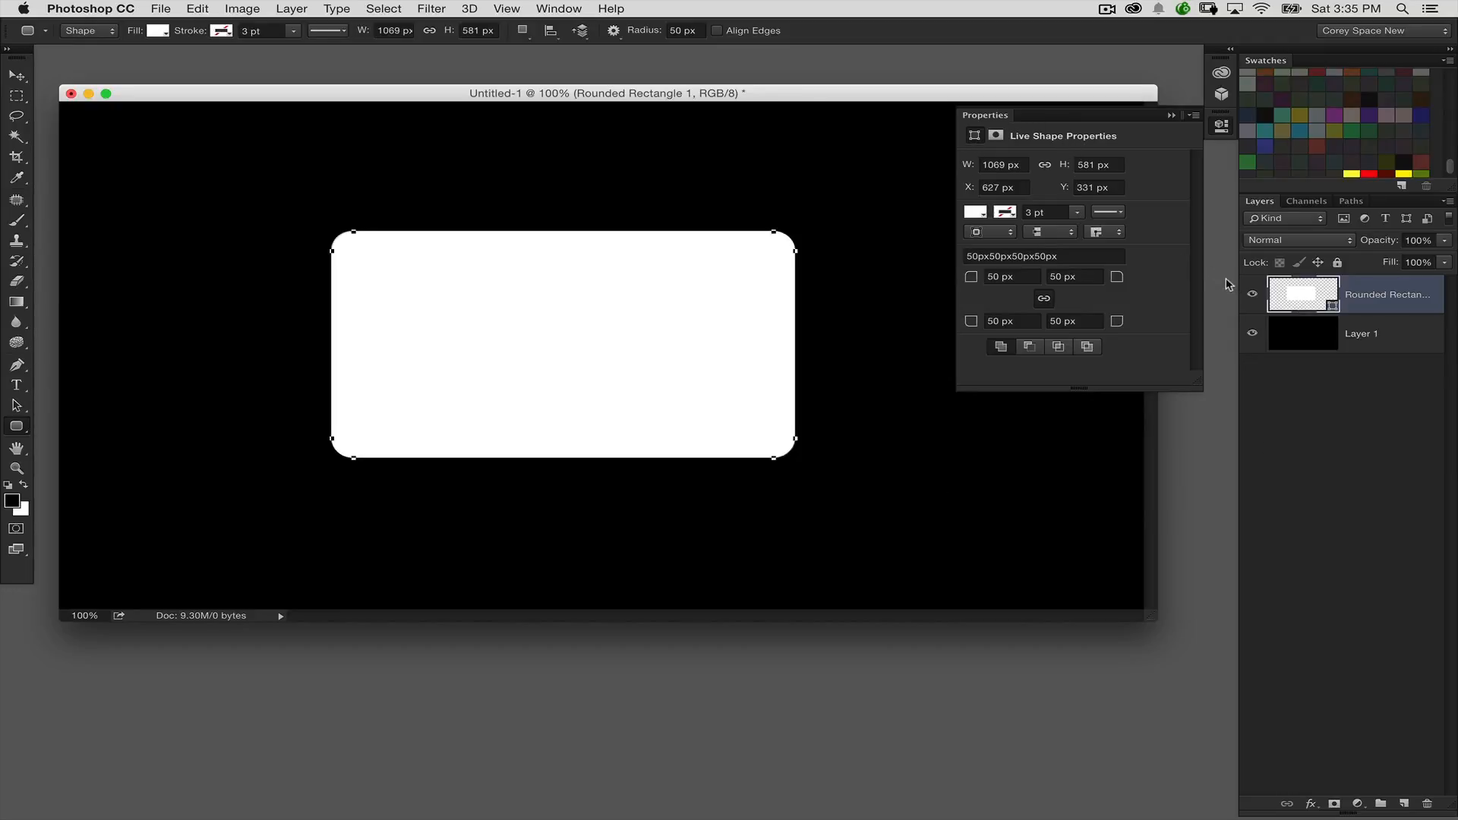
left_click(104, 33)
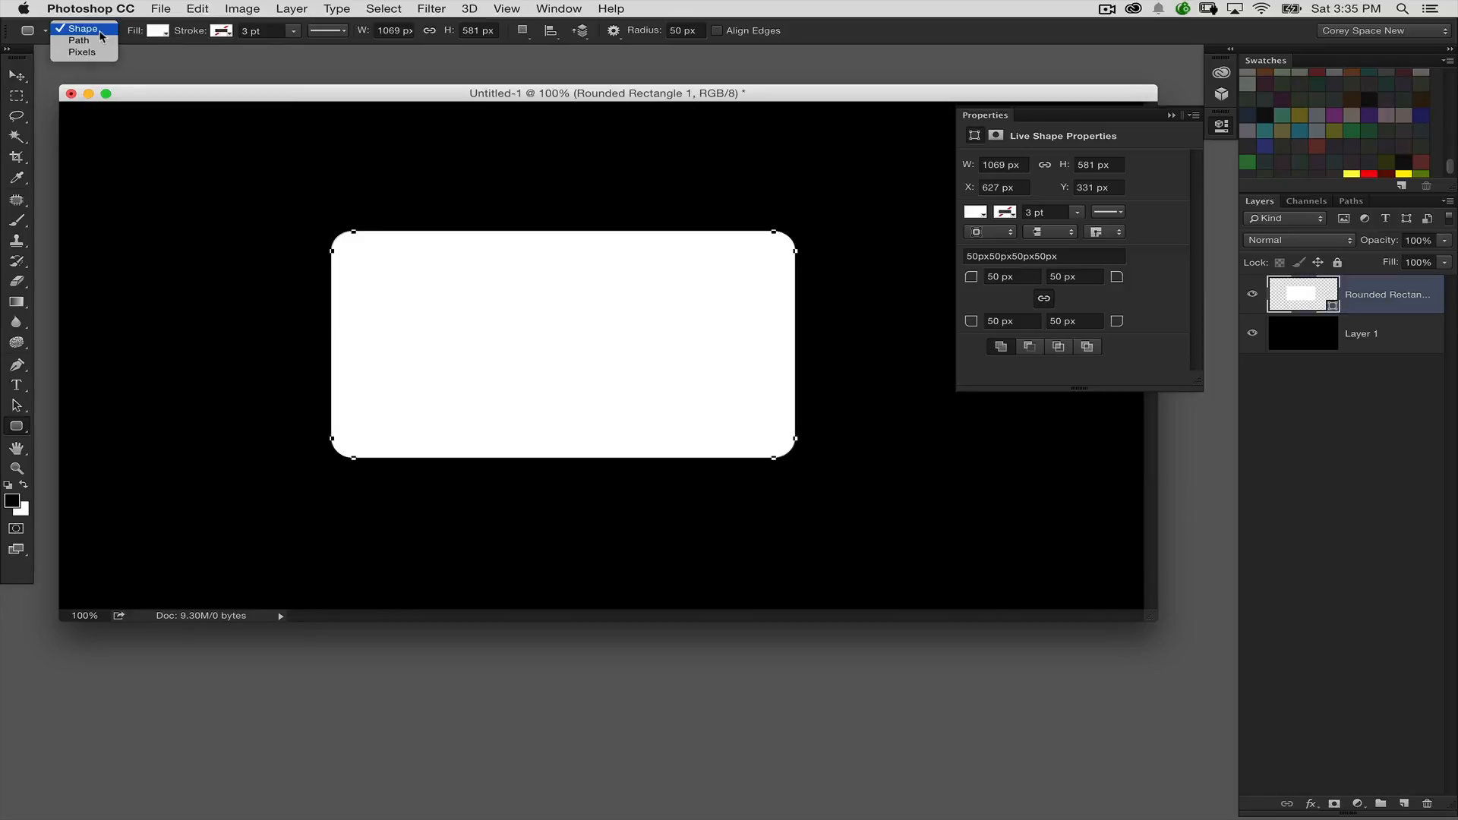
left_click(101, 31)
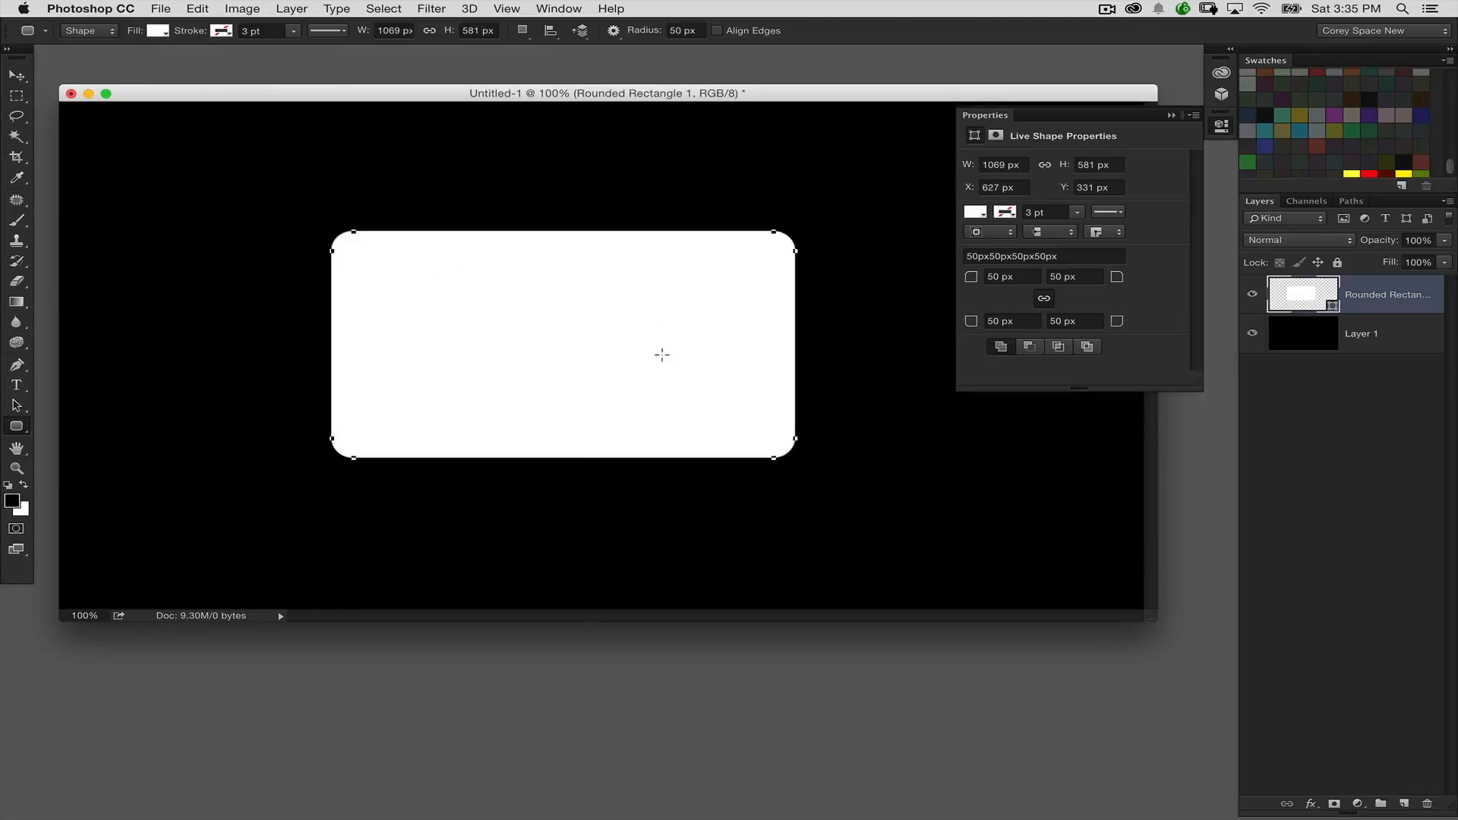
Step: Subtract a second rounded rectangle about 850 × 407 px from the white shape and move the cutout left toward the shape's left edge
left_click_drag(631, 334, 821, 416)
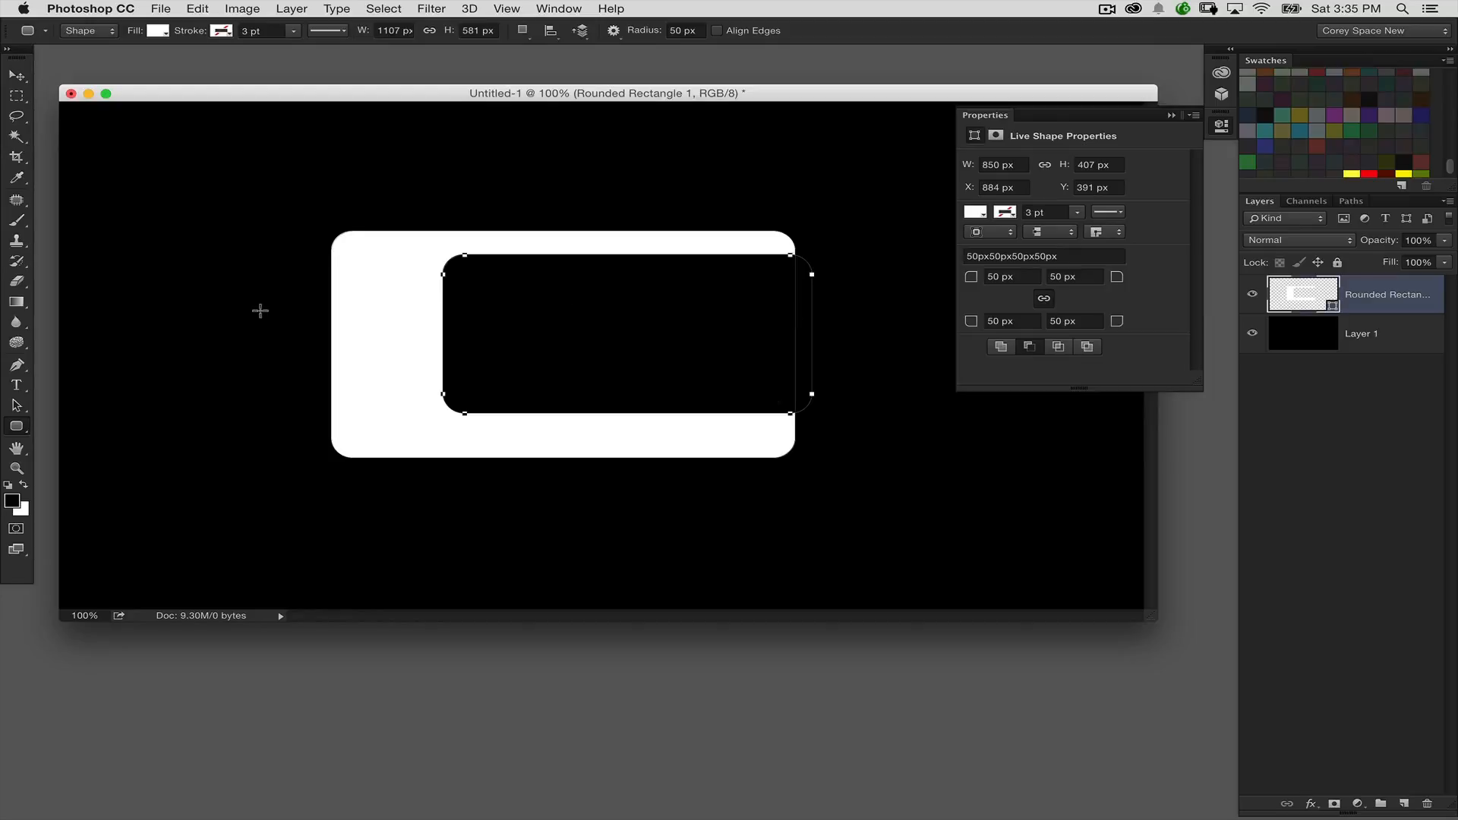
left_click(17, 406)
left_click_drag(513, 310, 449, 300)
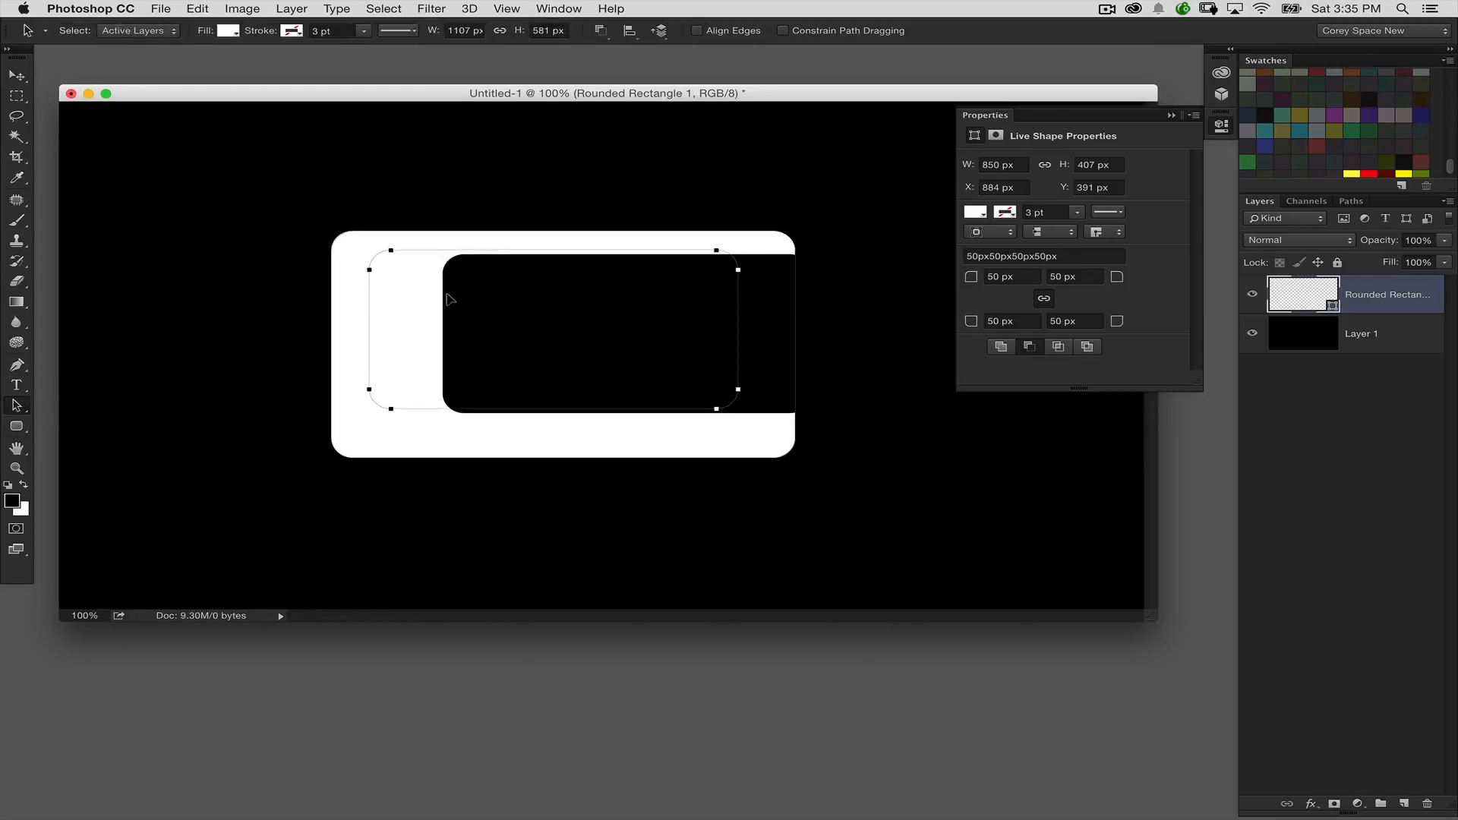
Step: Enlarge the cutout to about 1165 × 536 px, past the white shape's right edge, leaving thin horizontal arms and a thicker left bar
key("super+t")
left_click_drag(738, 409, 865, 445)
left_click_drag(722, 381, 706, 376)
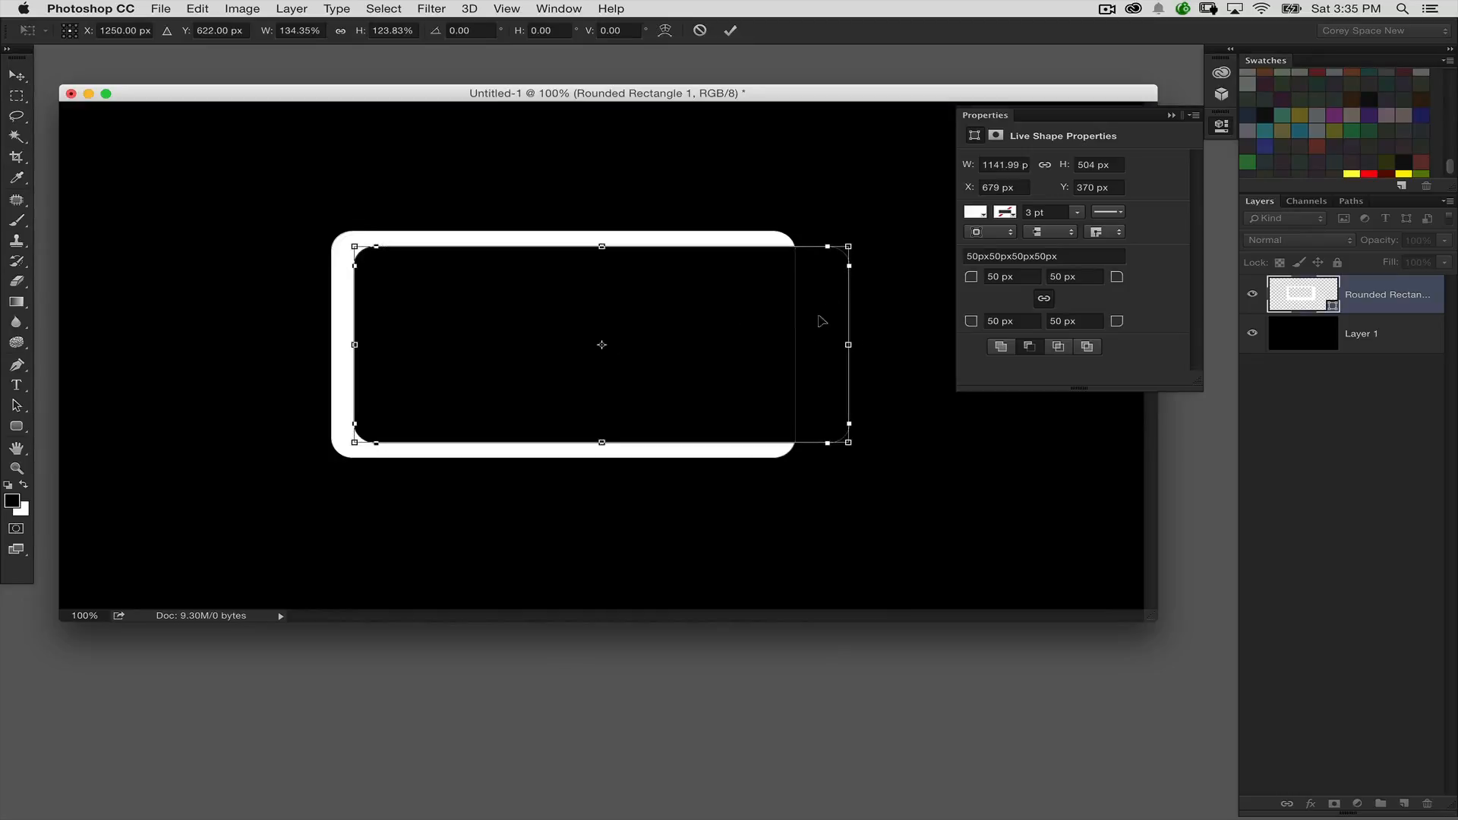
left_click_drag(849, 344, 859, 344)
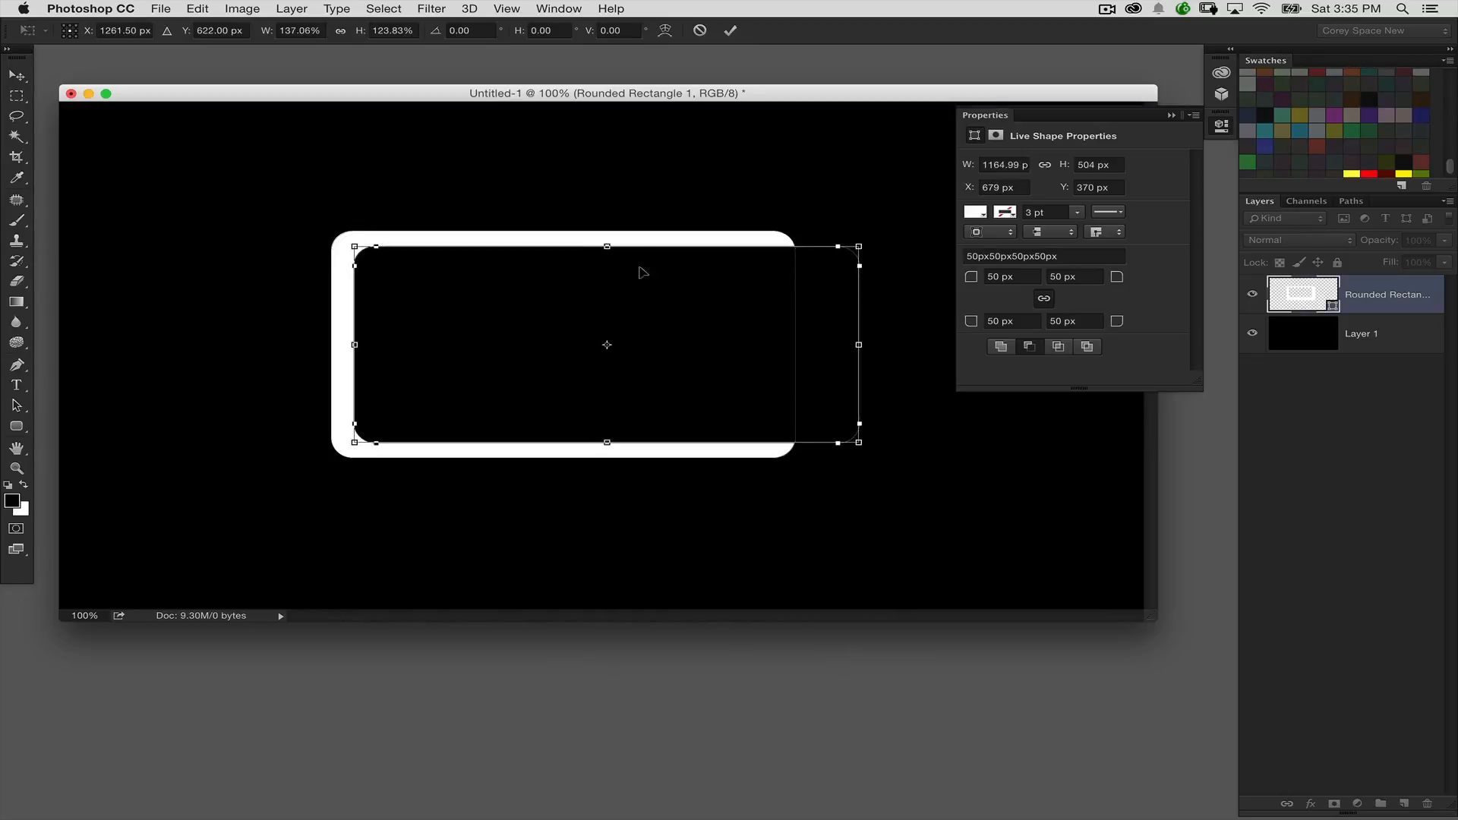
left_click_drag(607, 246, 607, 240)
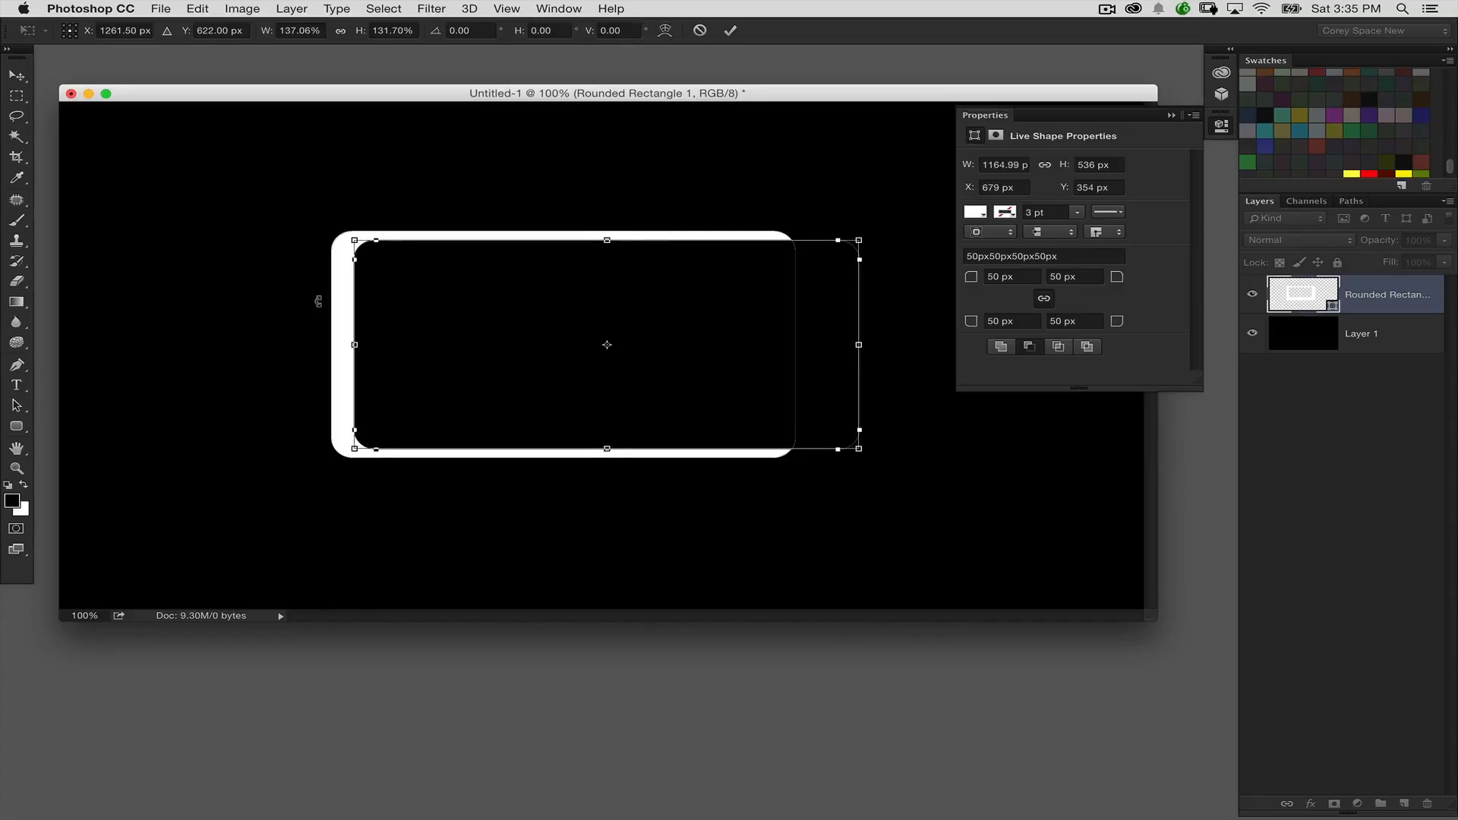
key("Return")
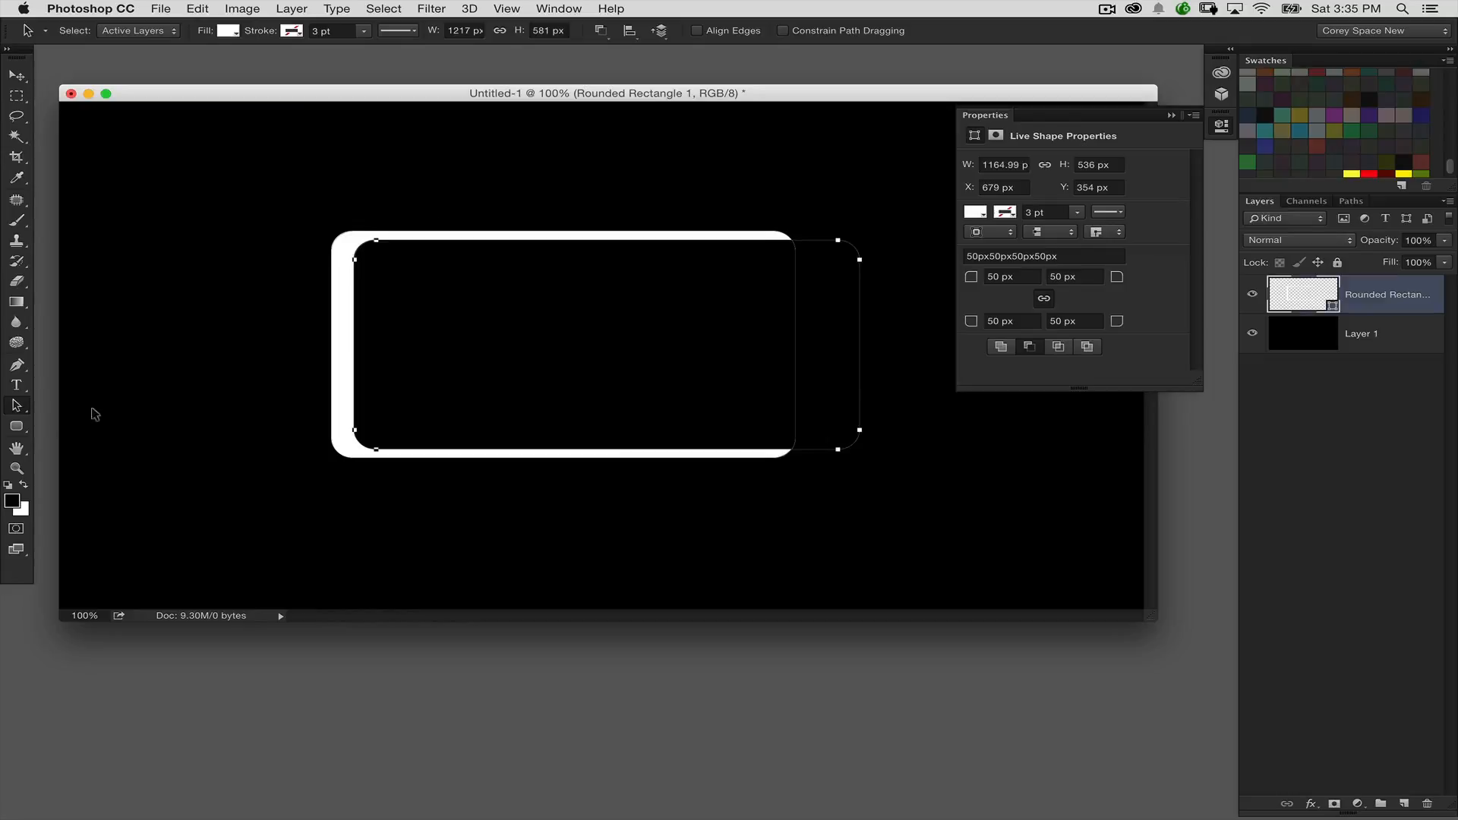
Step: Move both rounded rectangles left on the canvas and merge the shape components into a single open bracket path
left_click_drag(544, 293, 438, 295)
left_click(847, 184)
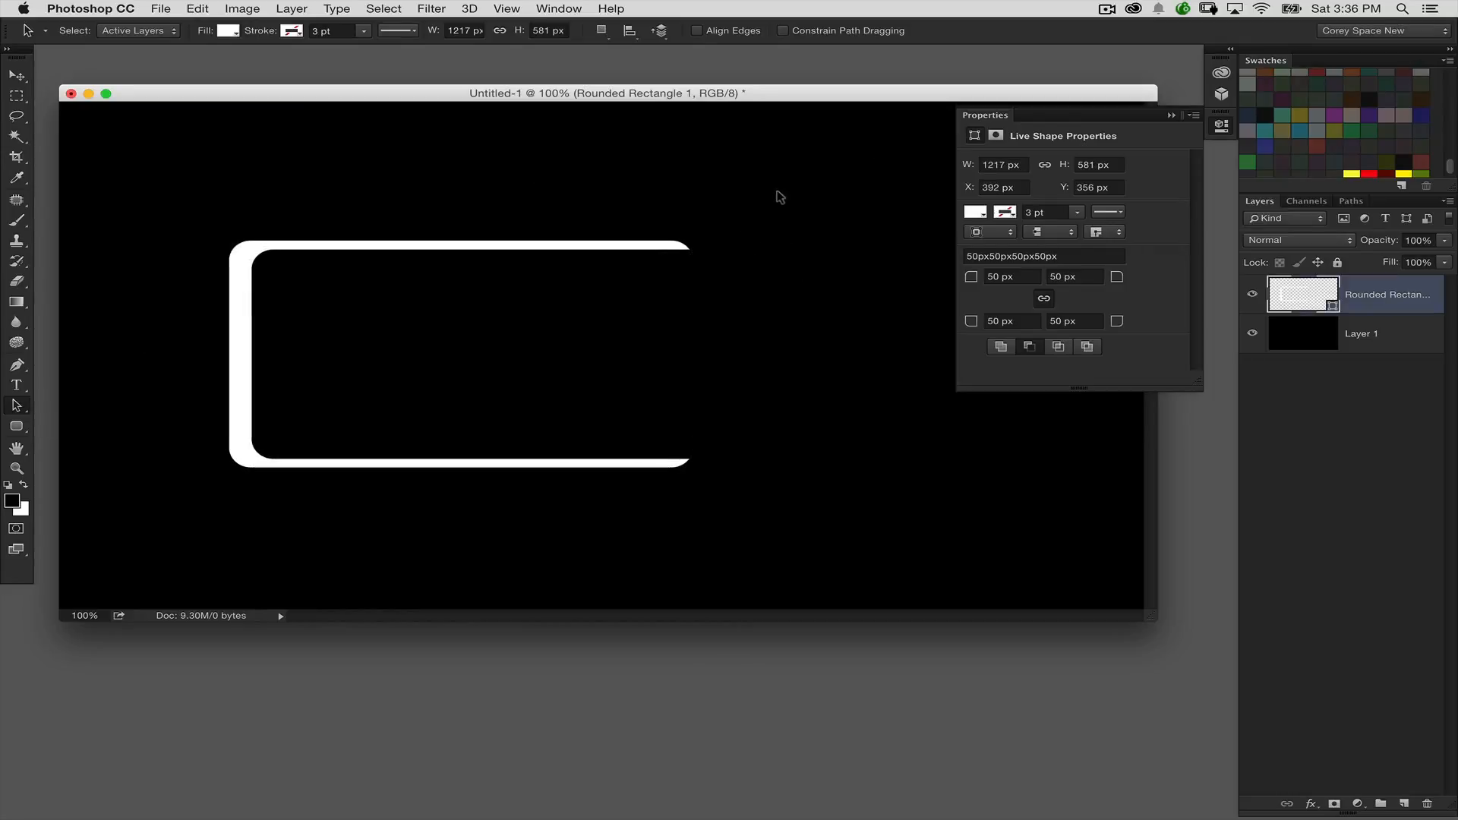
left_click(627, 302)
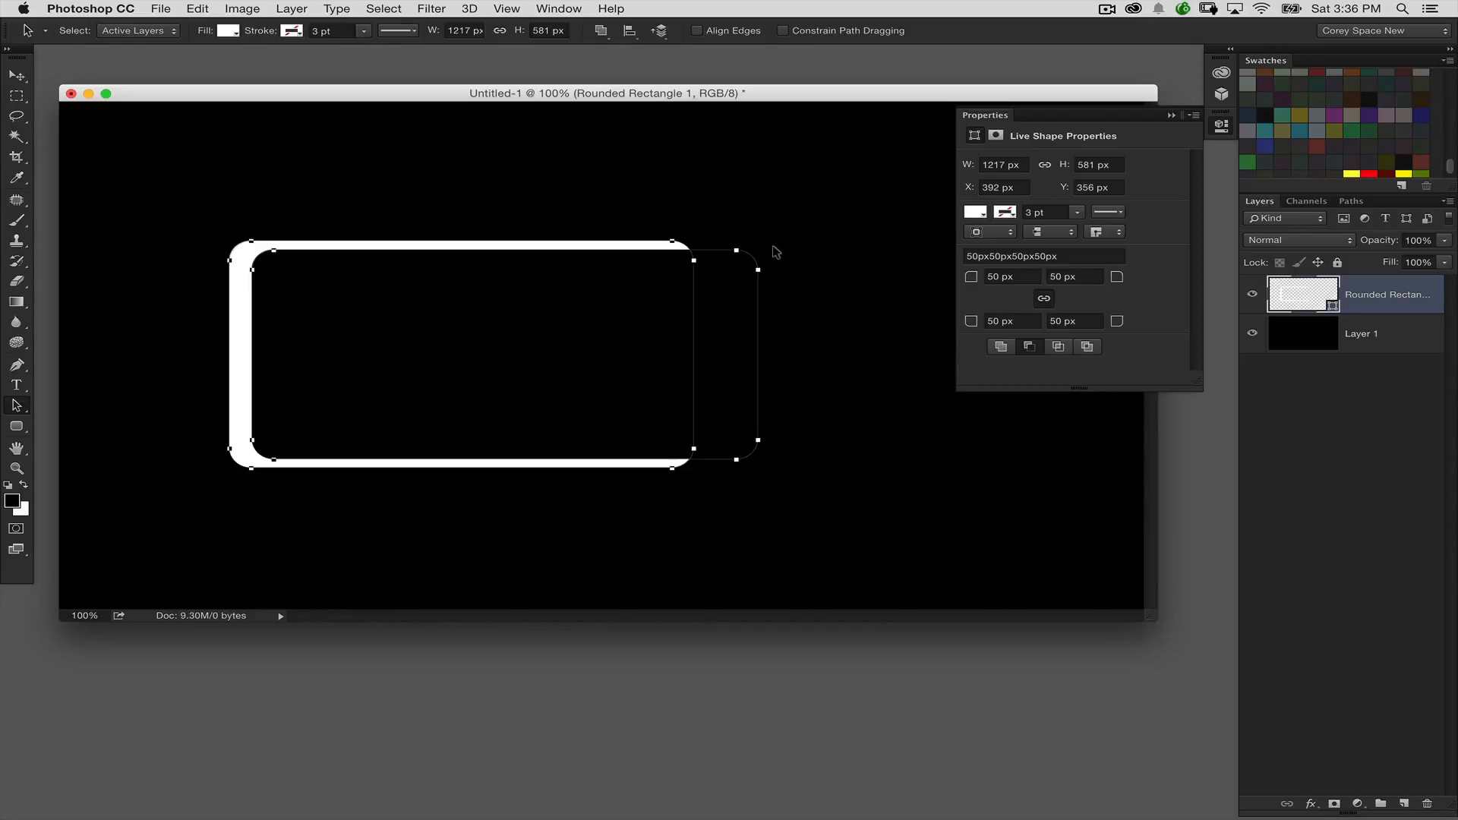
left_click(603, 31)
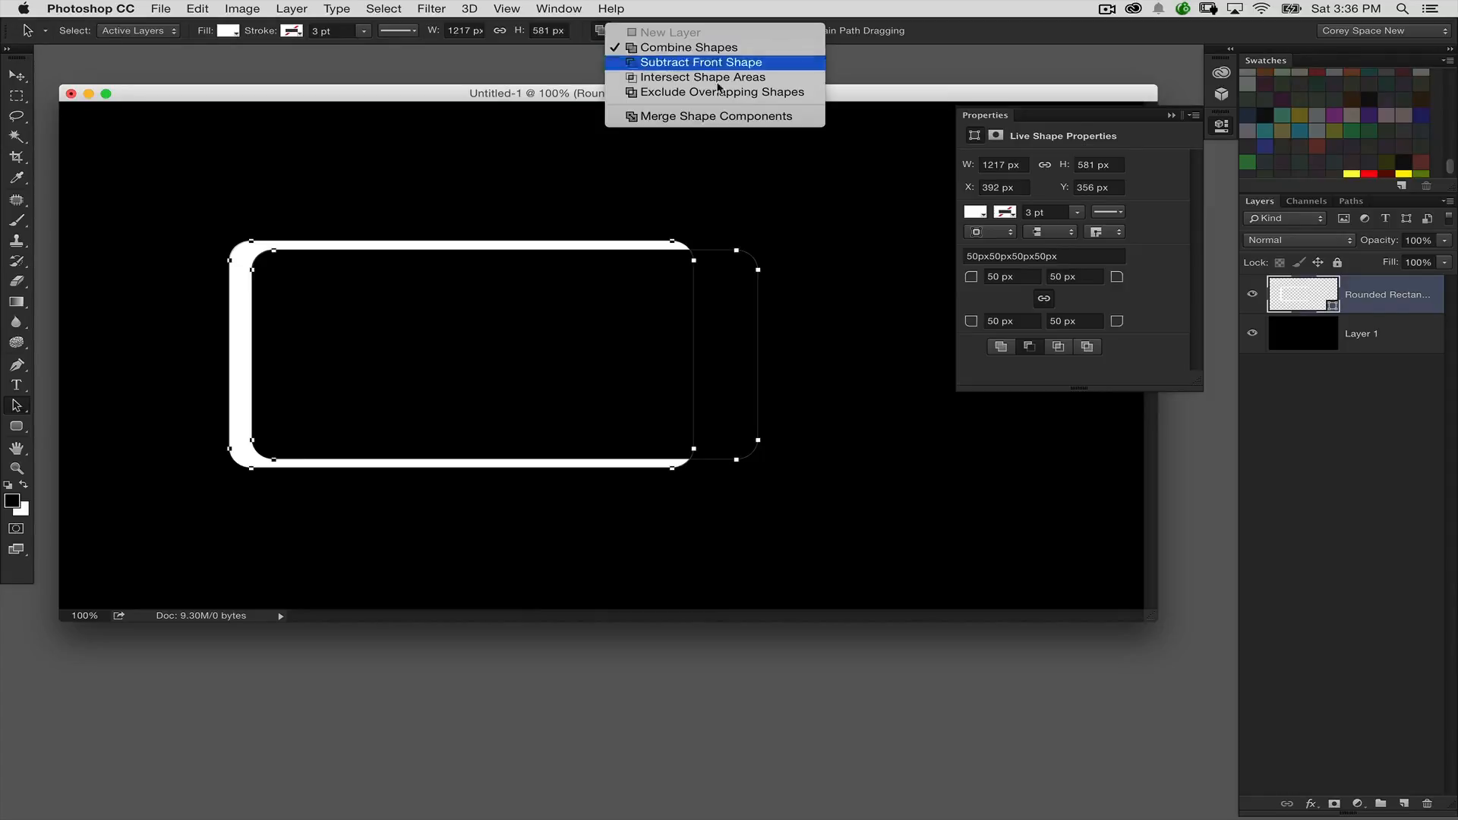
left_click(737, 118)
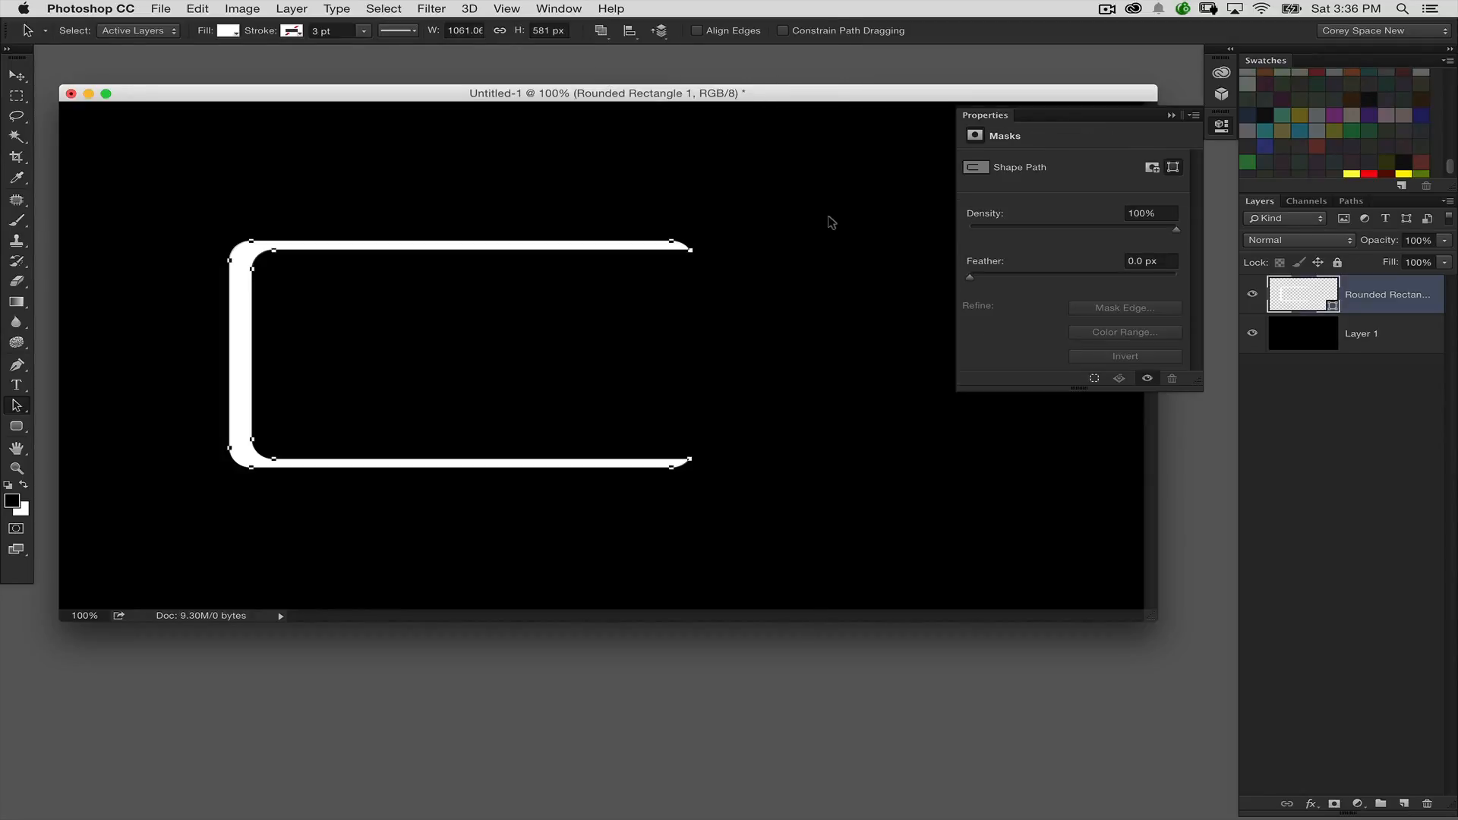
Step: Scale the bracket shape down to about 773 × 377 px and position it near the canvas's left edge
left_click_drag(418, 244, 397, 225)
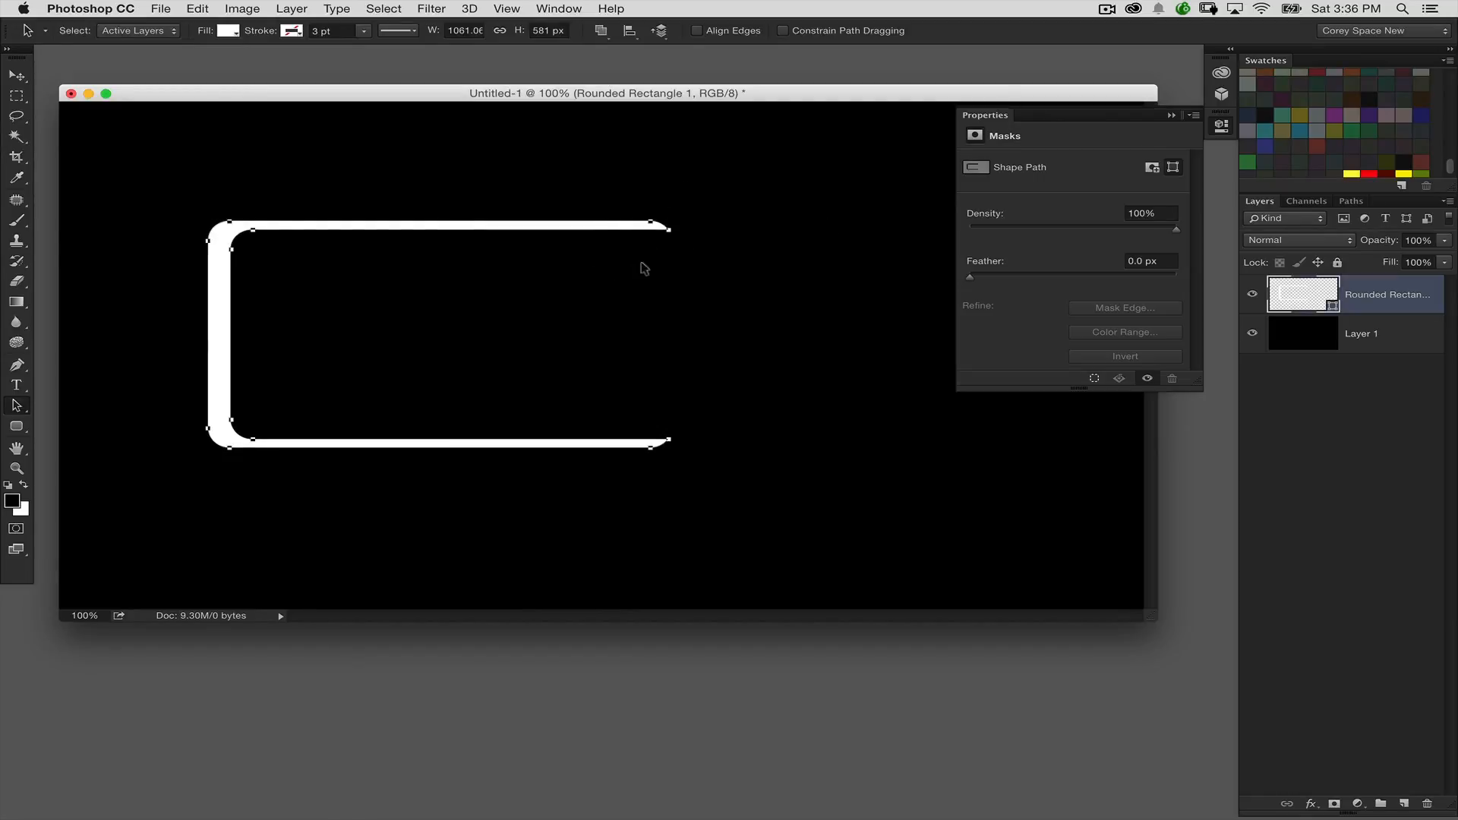
key("super+t")
left_click_drag(668, 447, 575, 380)
left_click_drag(515, 230, 453, 283)
key("Return")
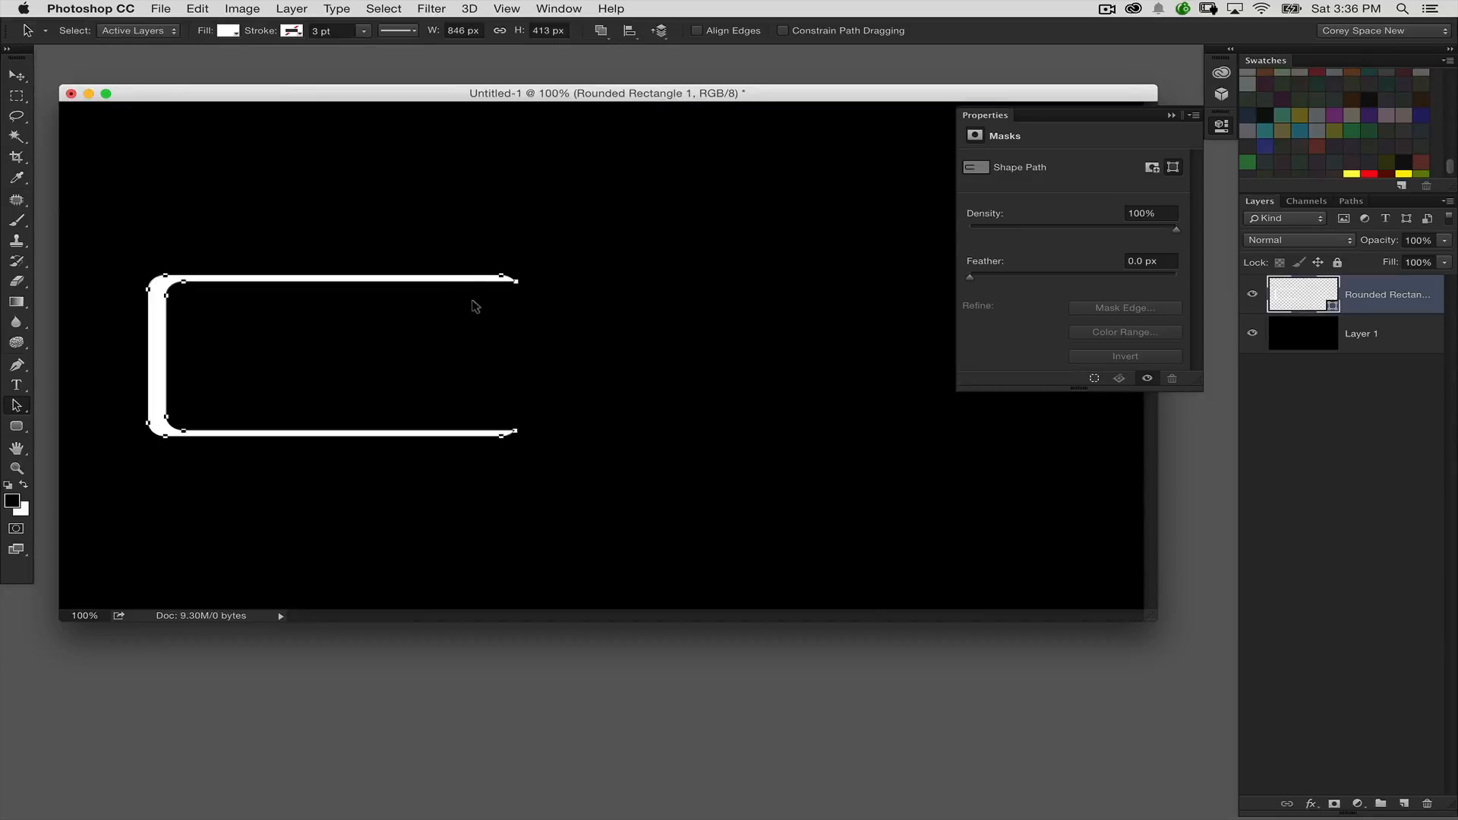
left_click_drag(179, 324, 128, 325)
key("super+t")
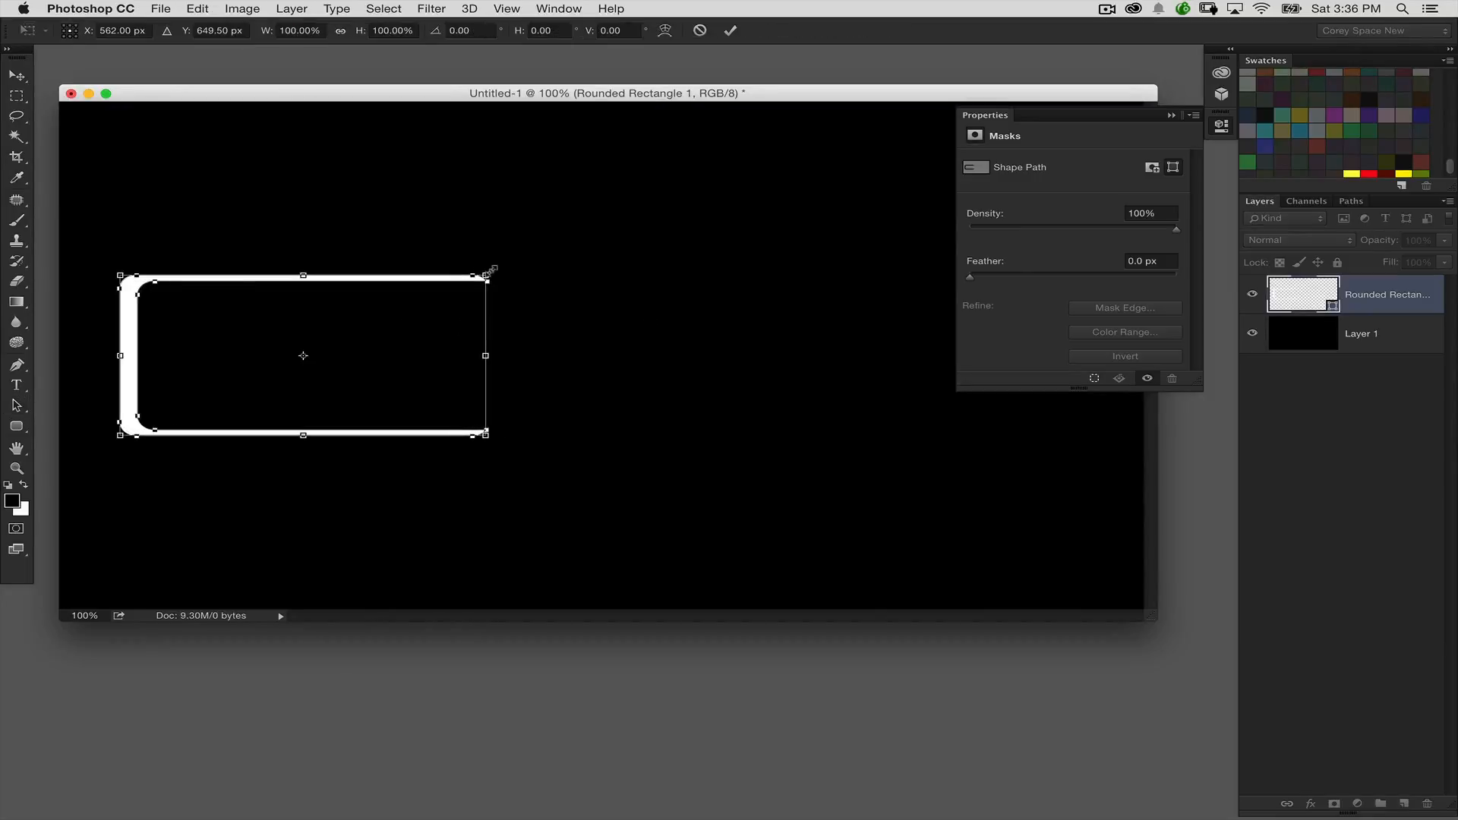
key("Escape")
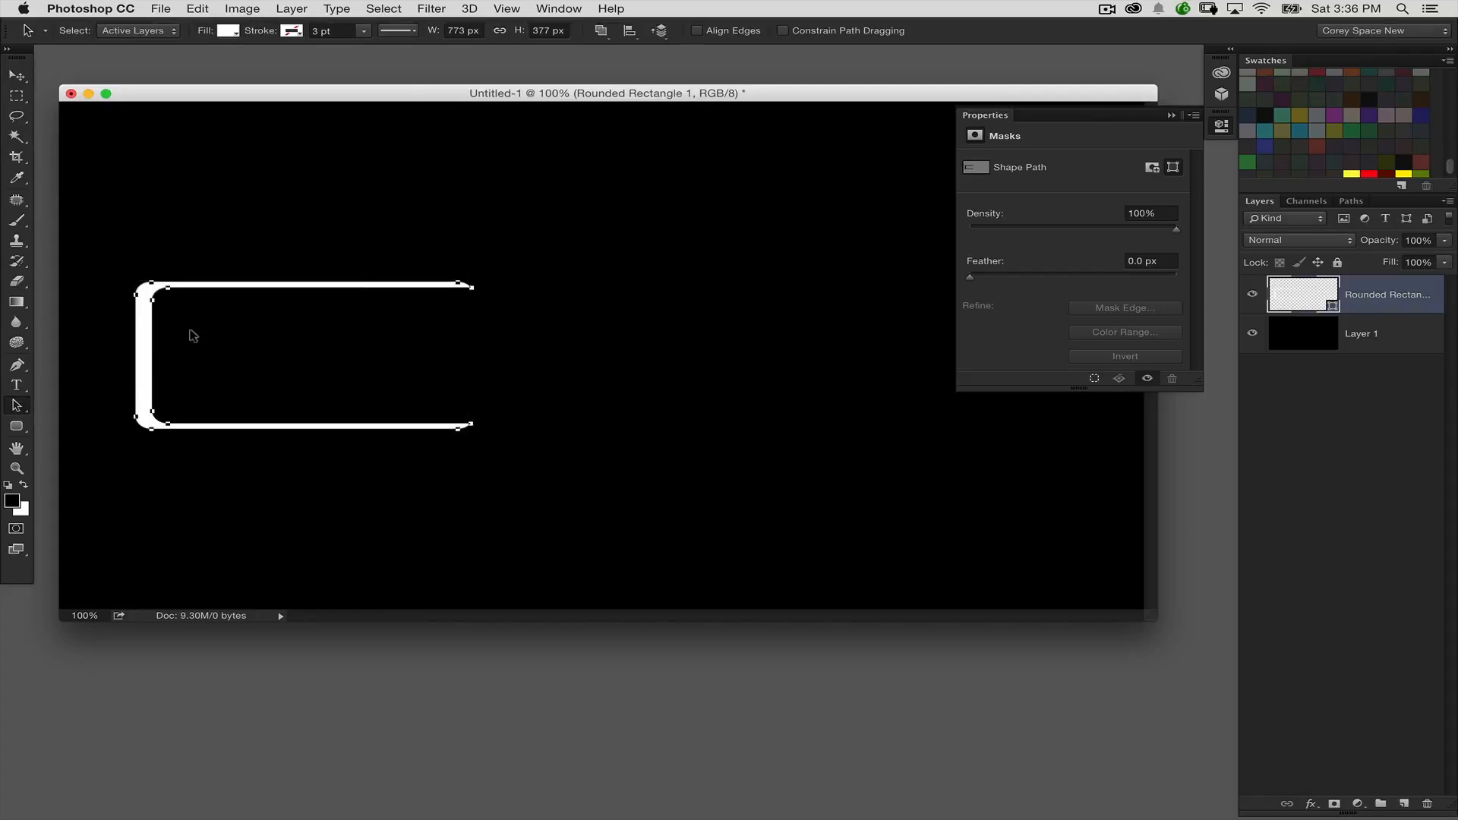
left_click_drag(133, 353, 116, 353)
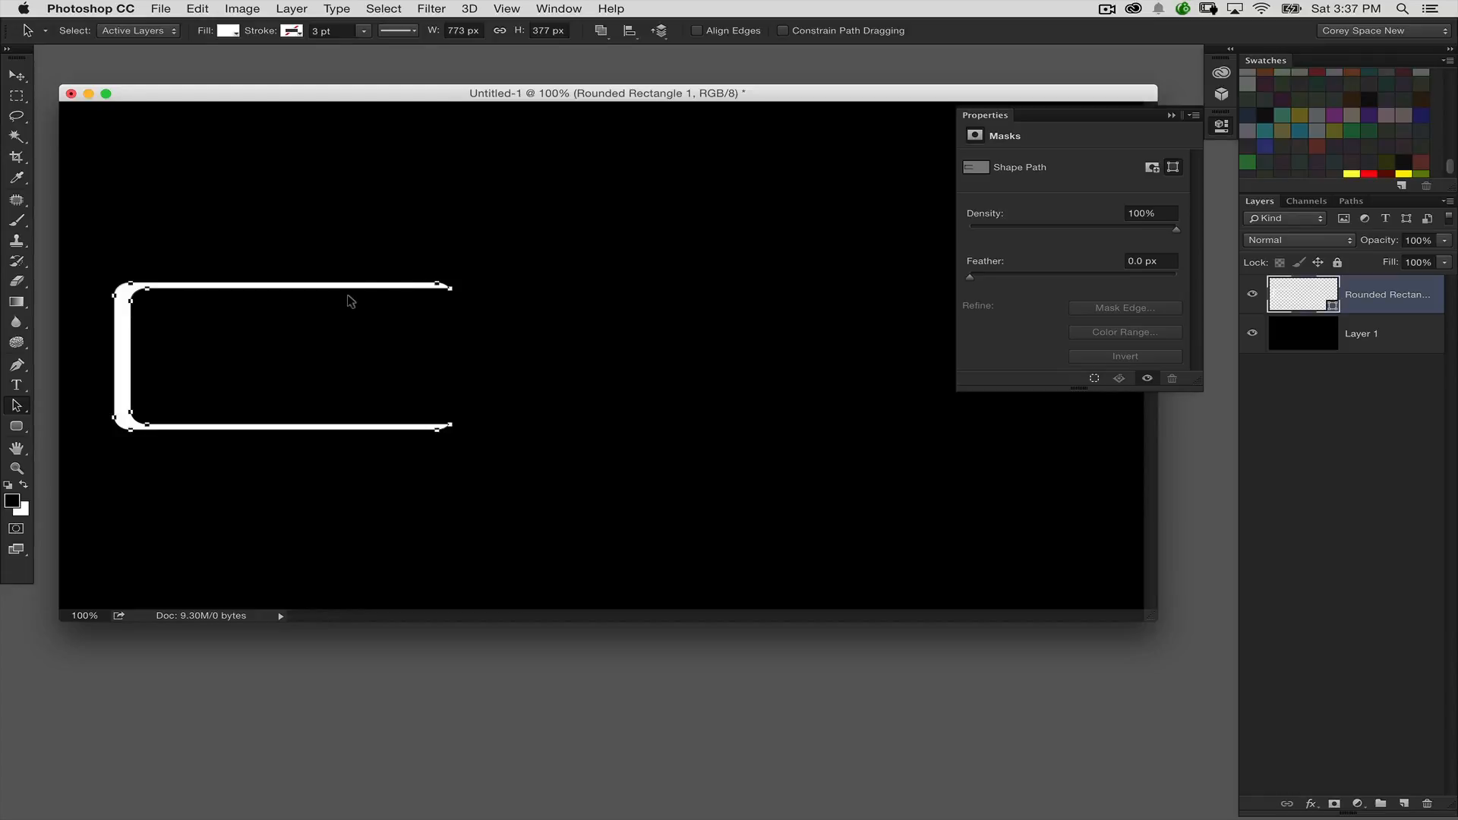
Step: Transform a copy of the bracket around a reference point right of the canvas centre, shifting it right and scaling it to 91.20% width and 141.64% height
key("super+t")
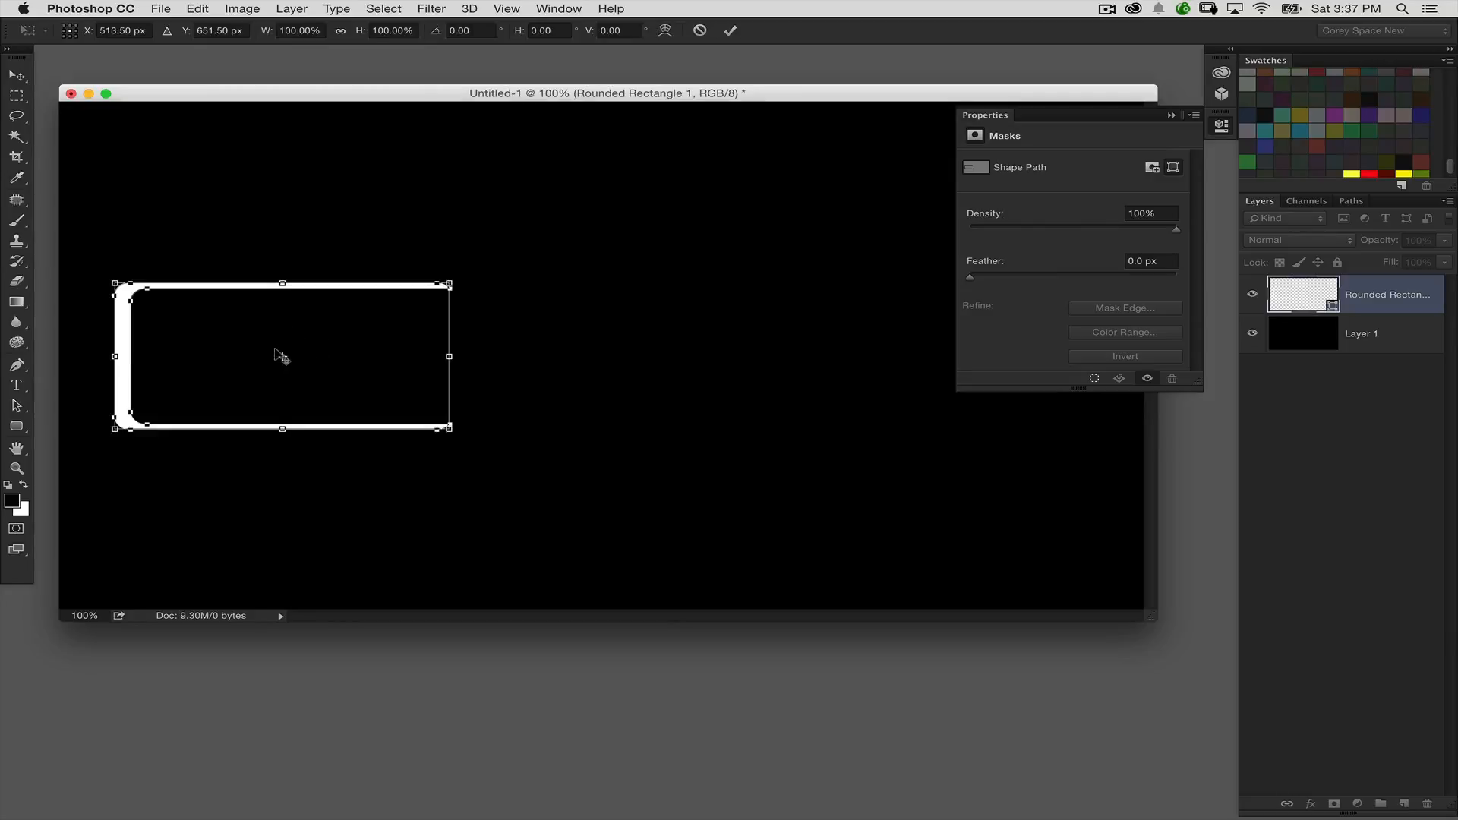
left_click_drag(277, 351, 828, 357)
left_click_drag(126, 370, 174, 370)
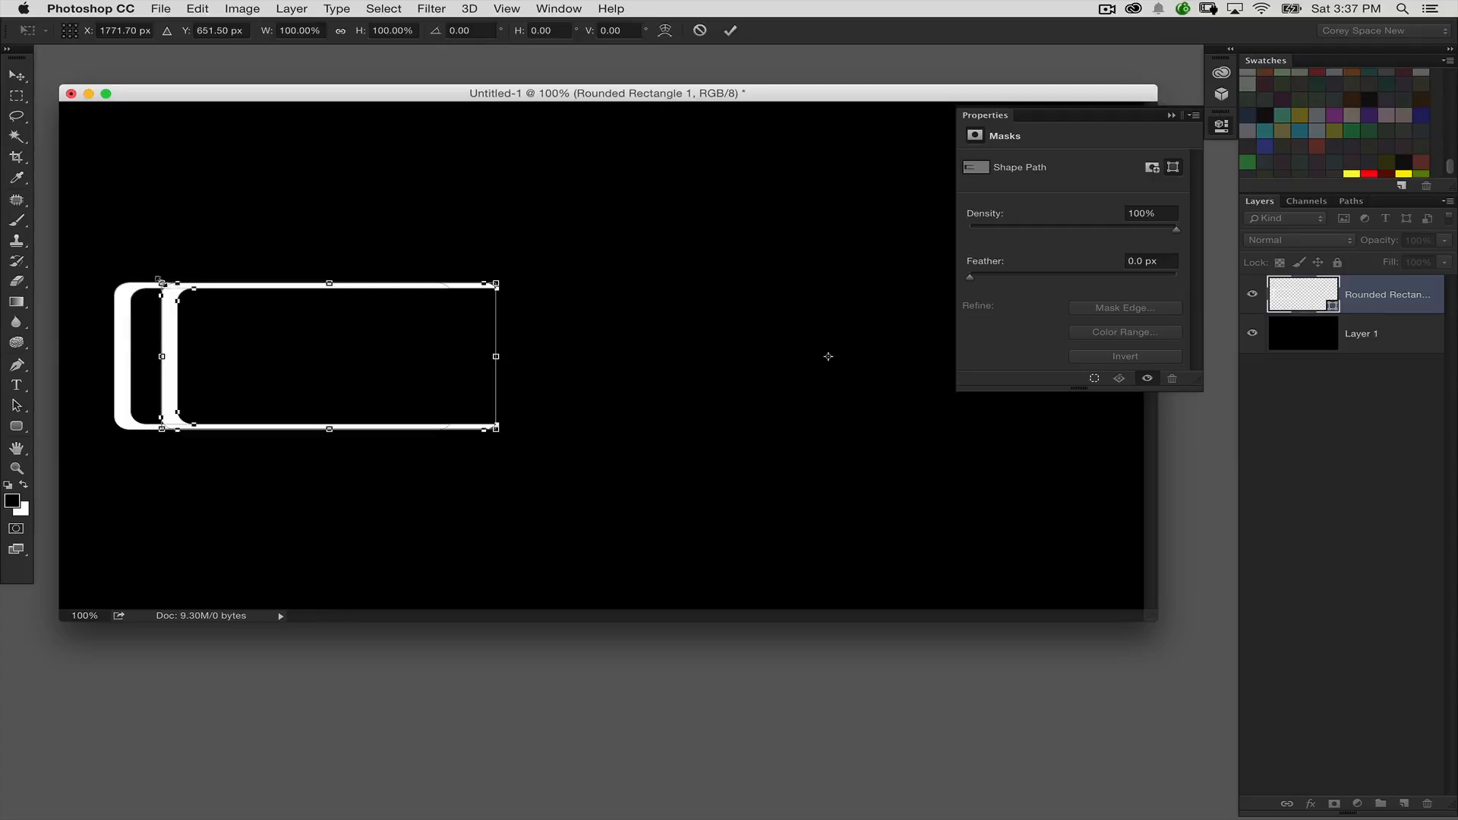
left_click_drag(157, 279, 172, 256)
left_click_drag(171, 355, 196, 348)
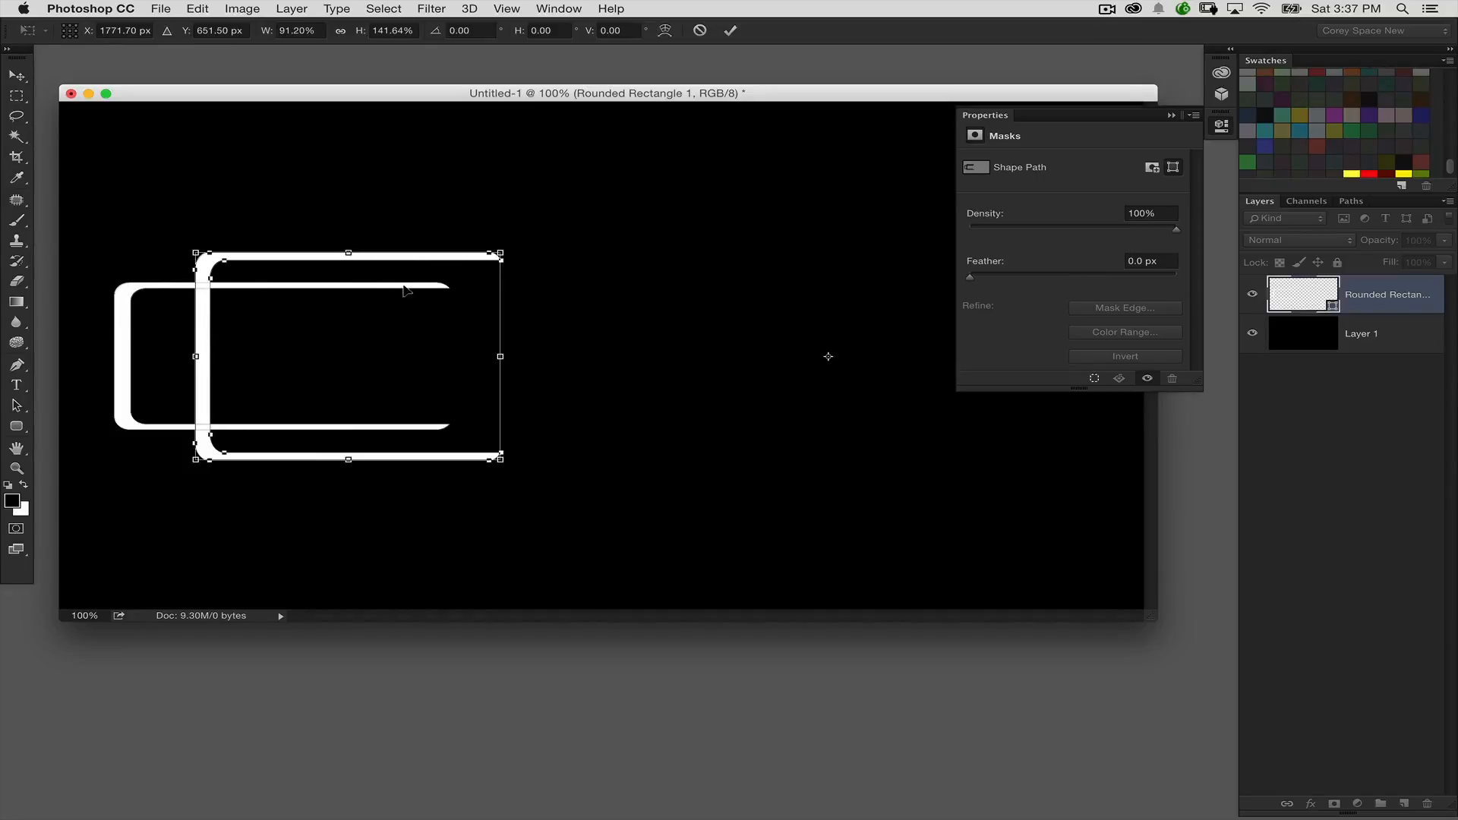
Step: Apply Perspective to the bracket copy so it tapers toward its open right end, reaching 151.16% height and a vertical skew of 6.86
right_click(368, 299)
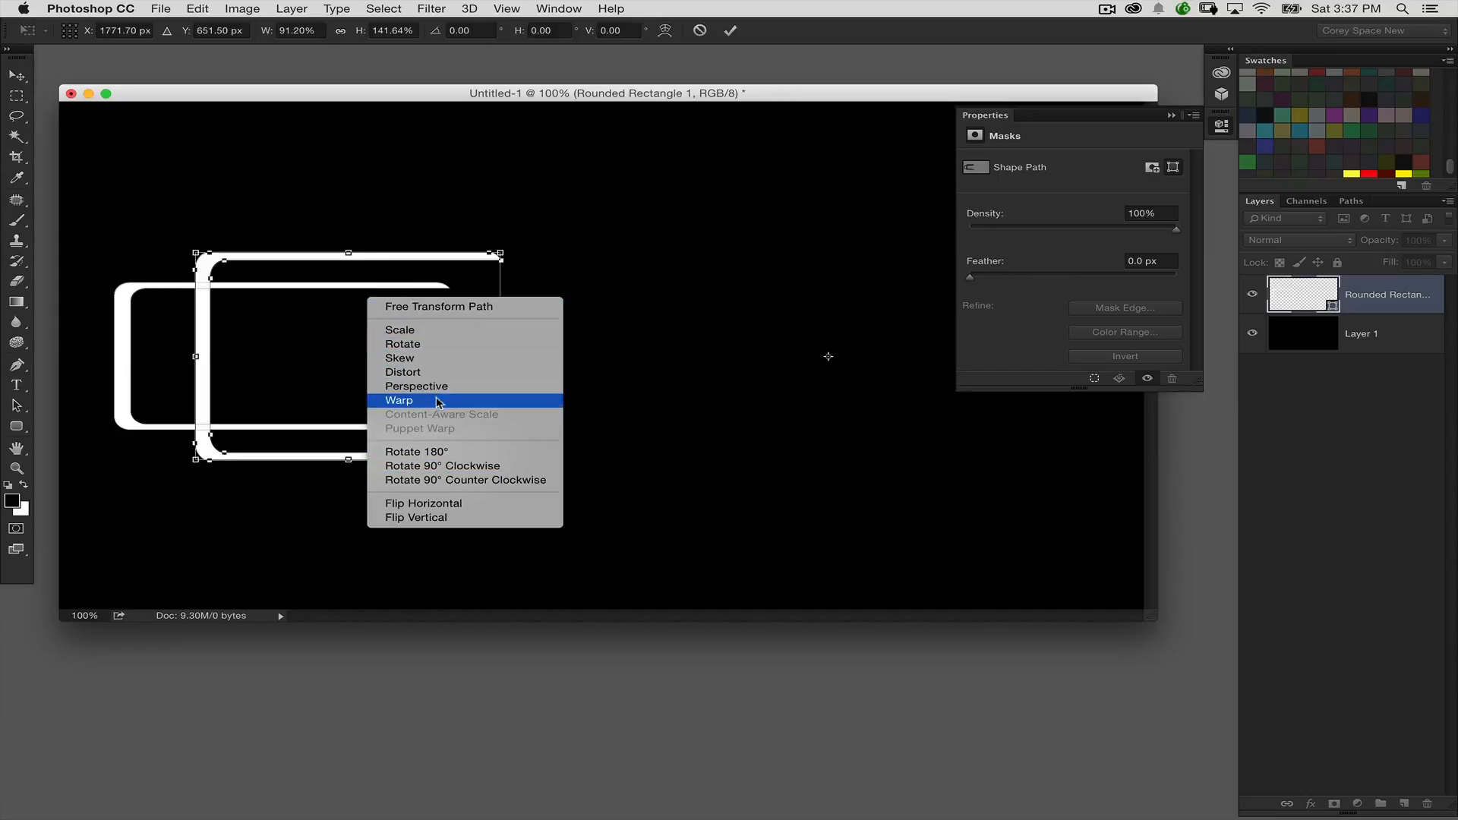
left_click(460, 384)
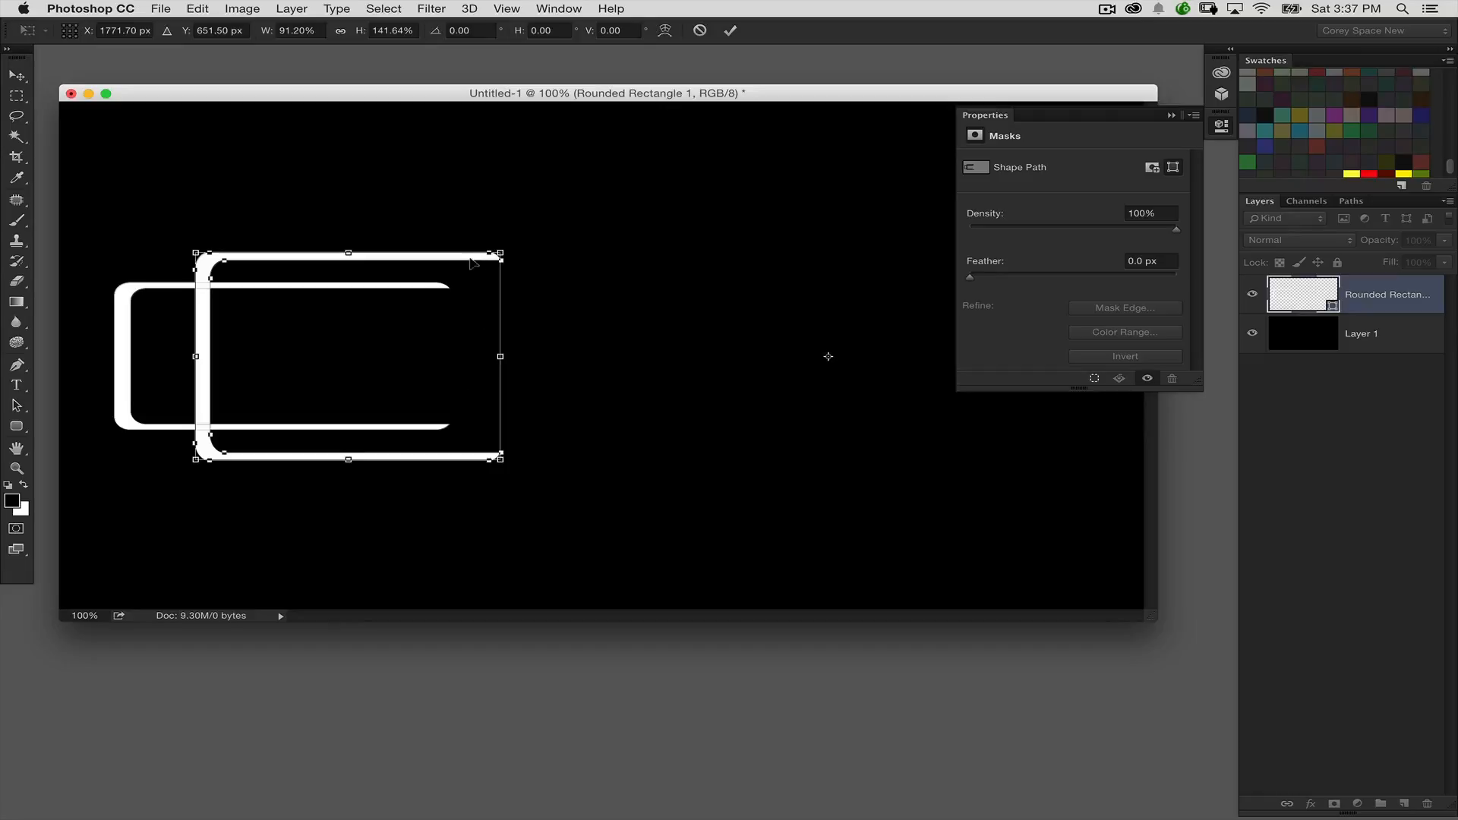
left_click_drag(500, 253, 492, 276)
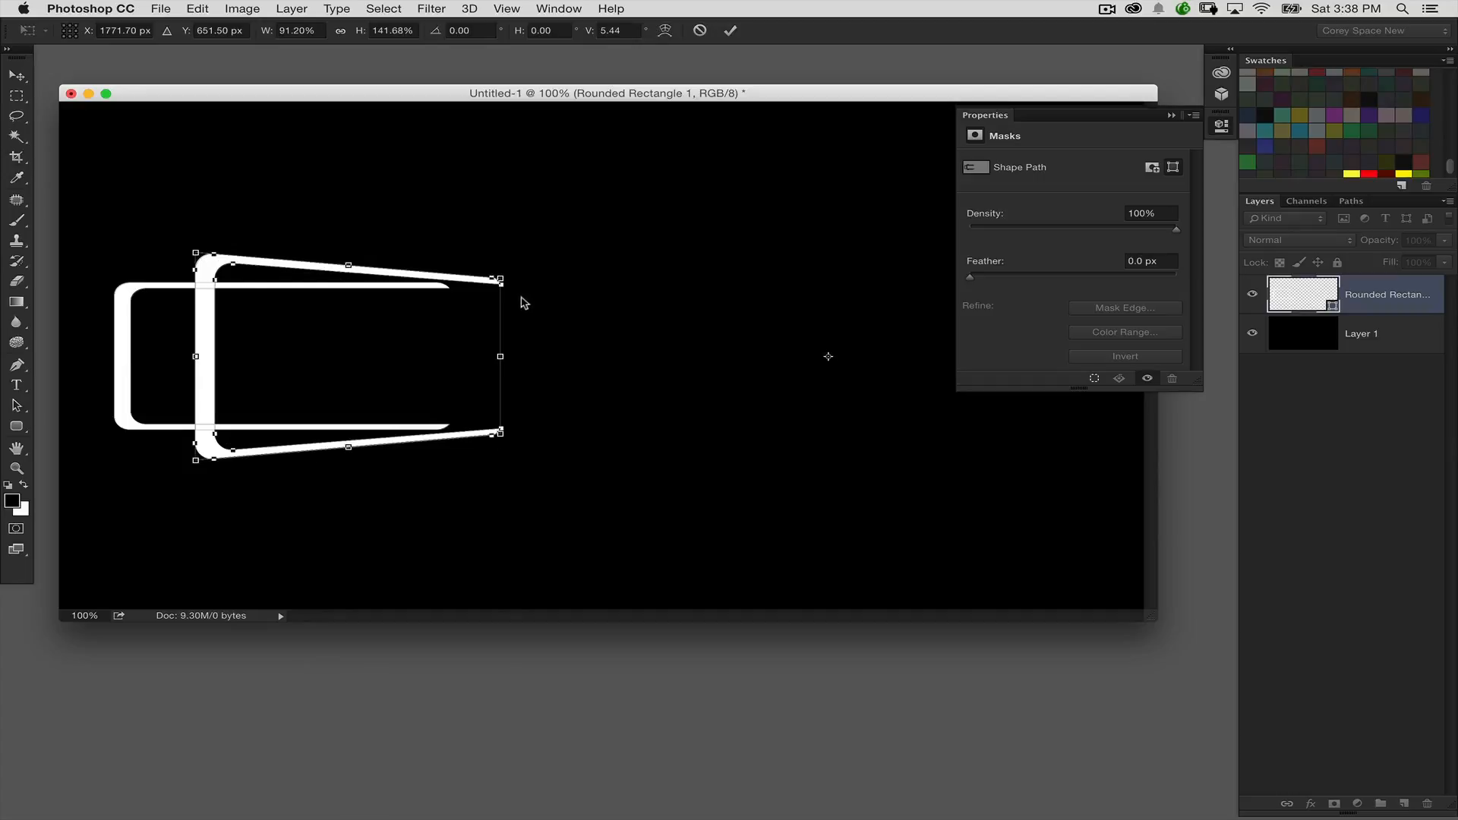
left_click_drag(196, 252, 195, 246)
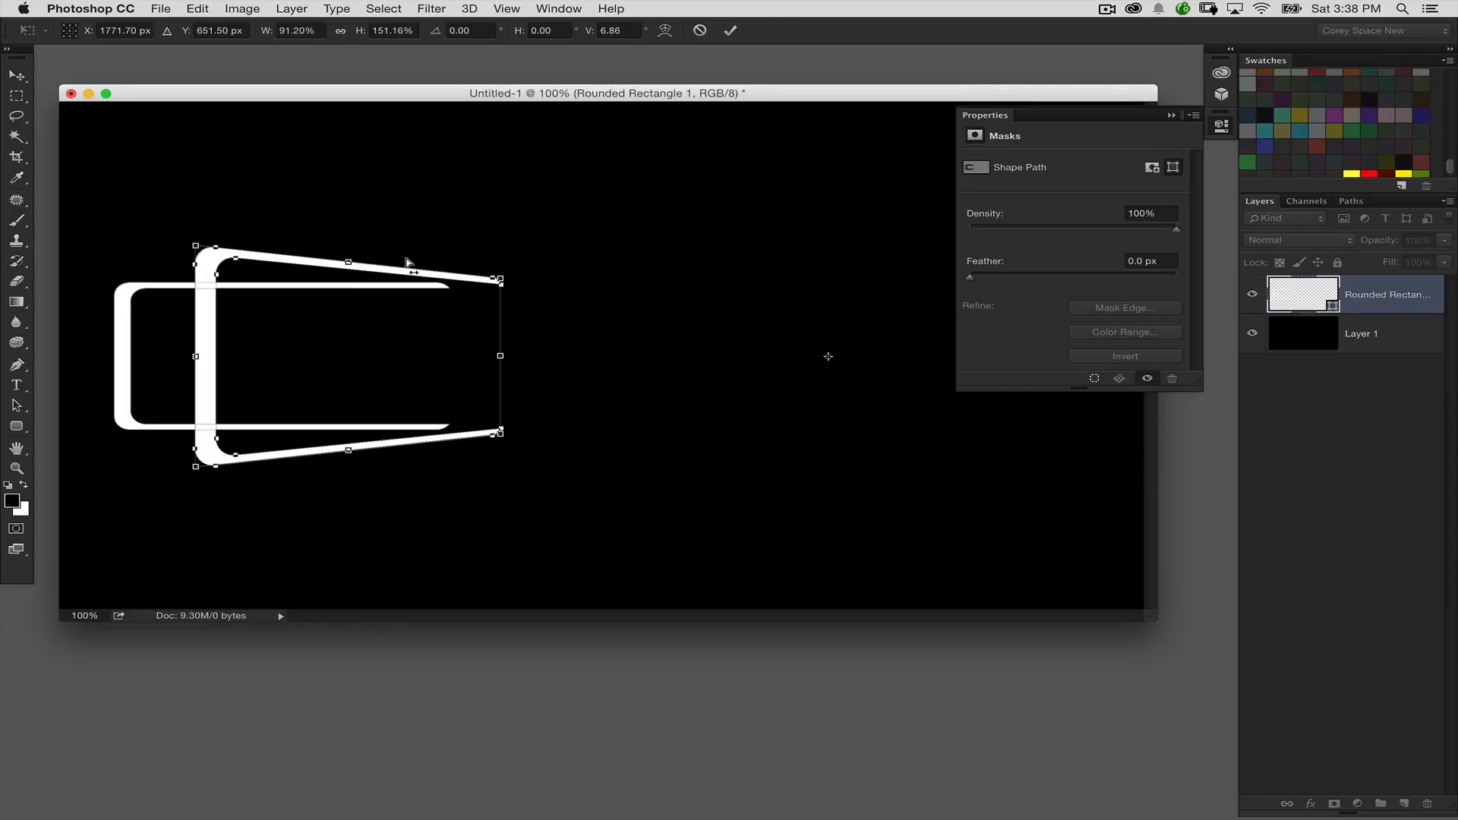
key("Return")
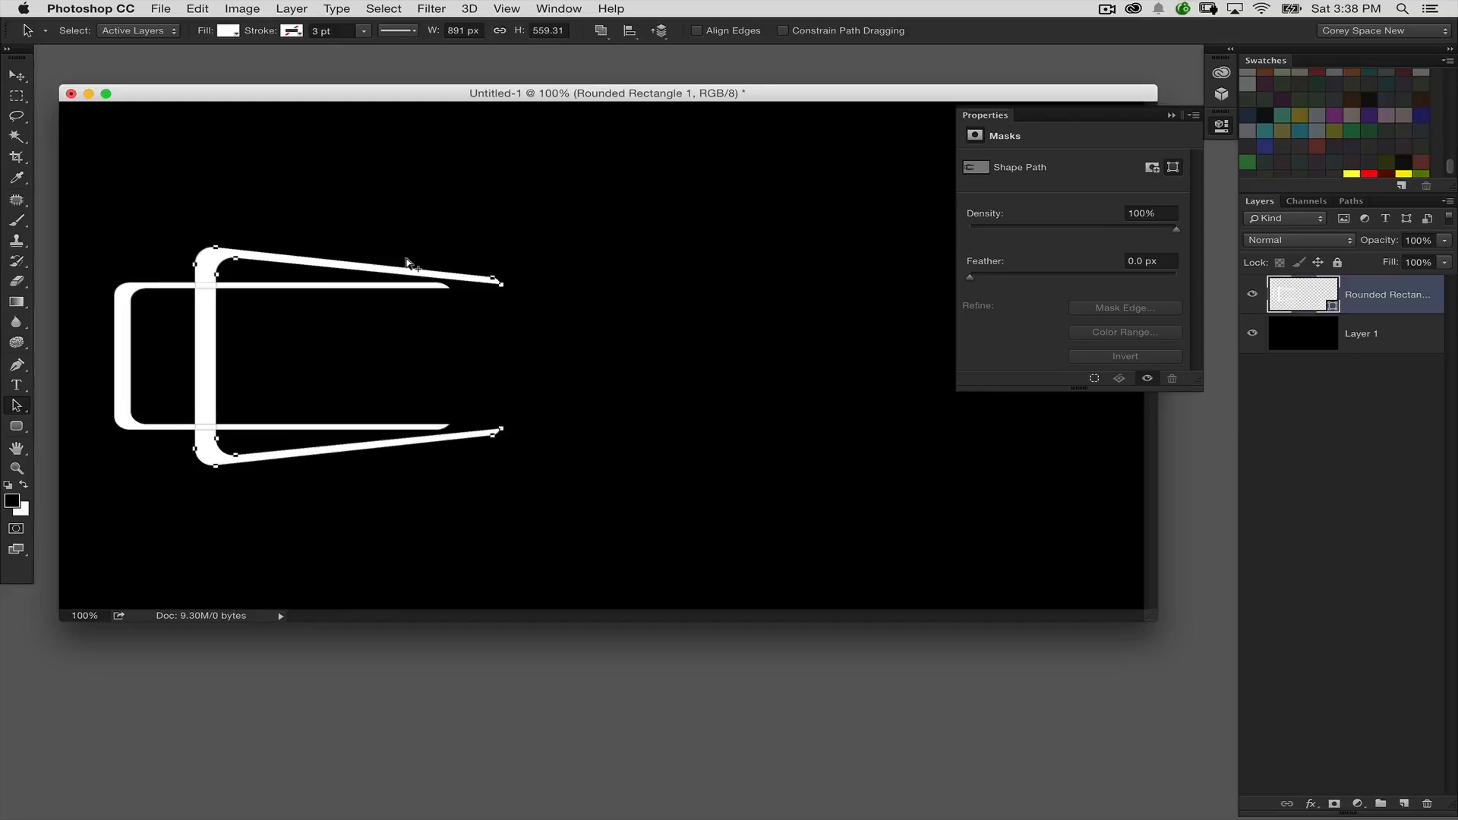
Step: Repeat the last transform on three further copies of the bracket
key("super+alt+shift+t")
key("super+alt+shift+t")
key("super+alt+shift+t")
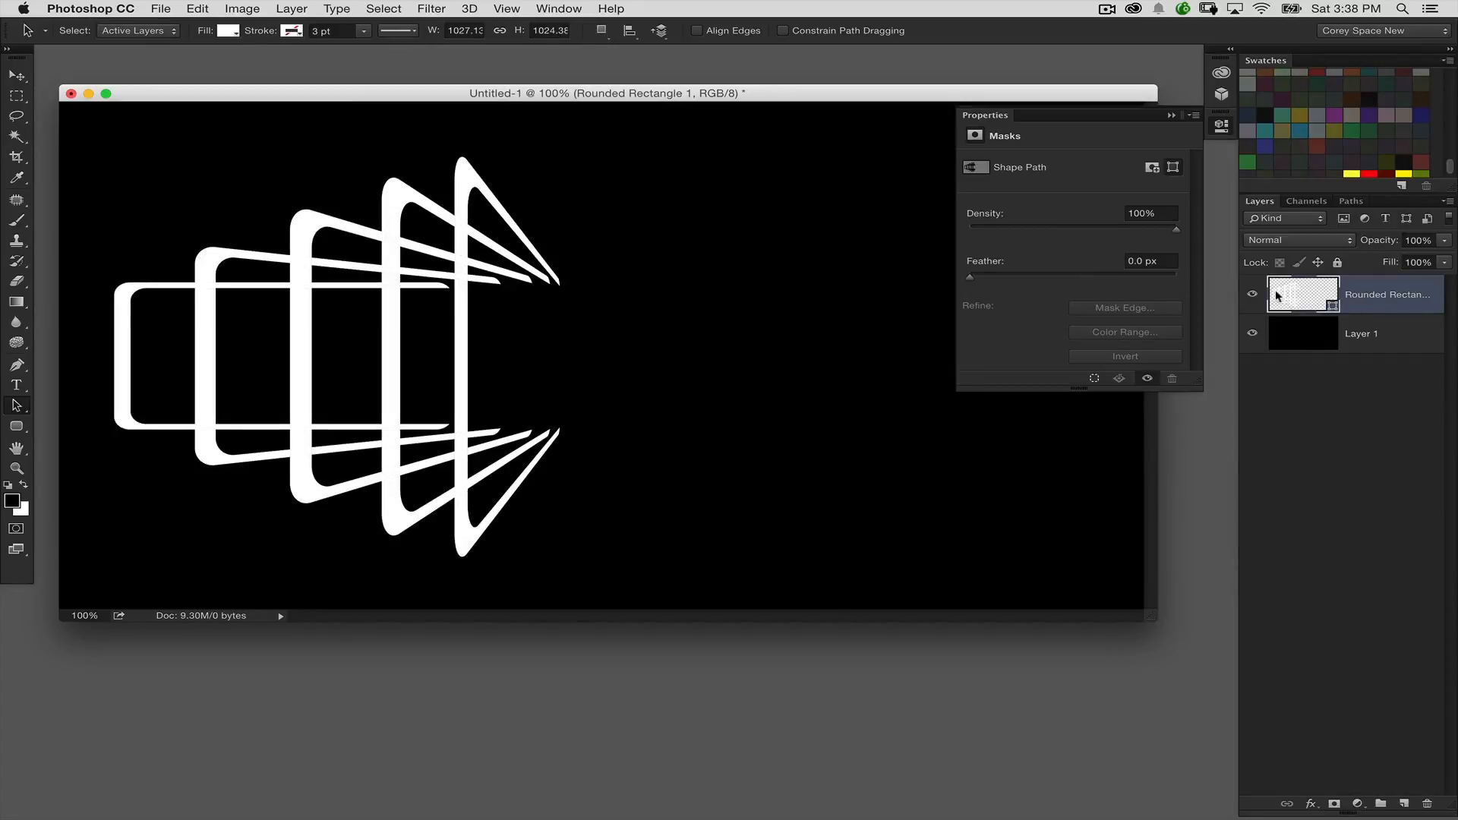
left_click_drag(752, 189, 499, 378)
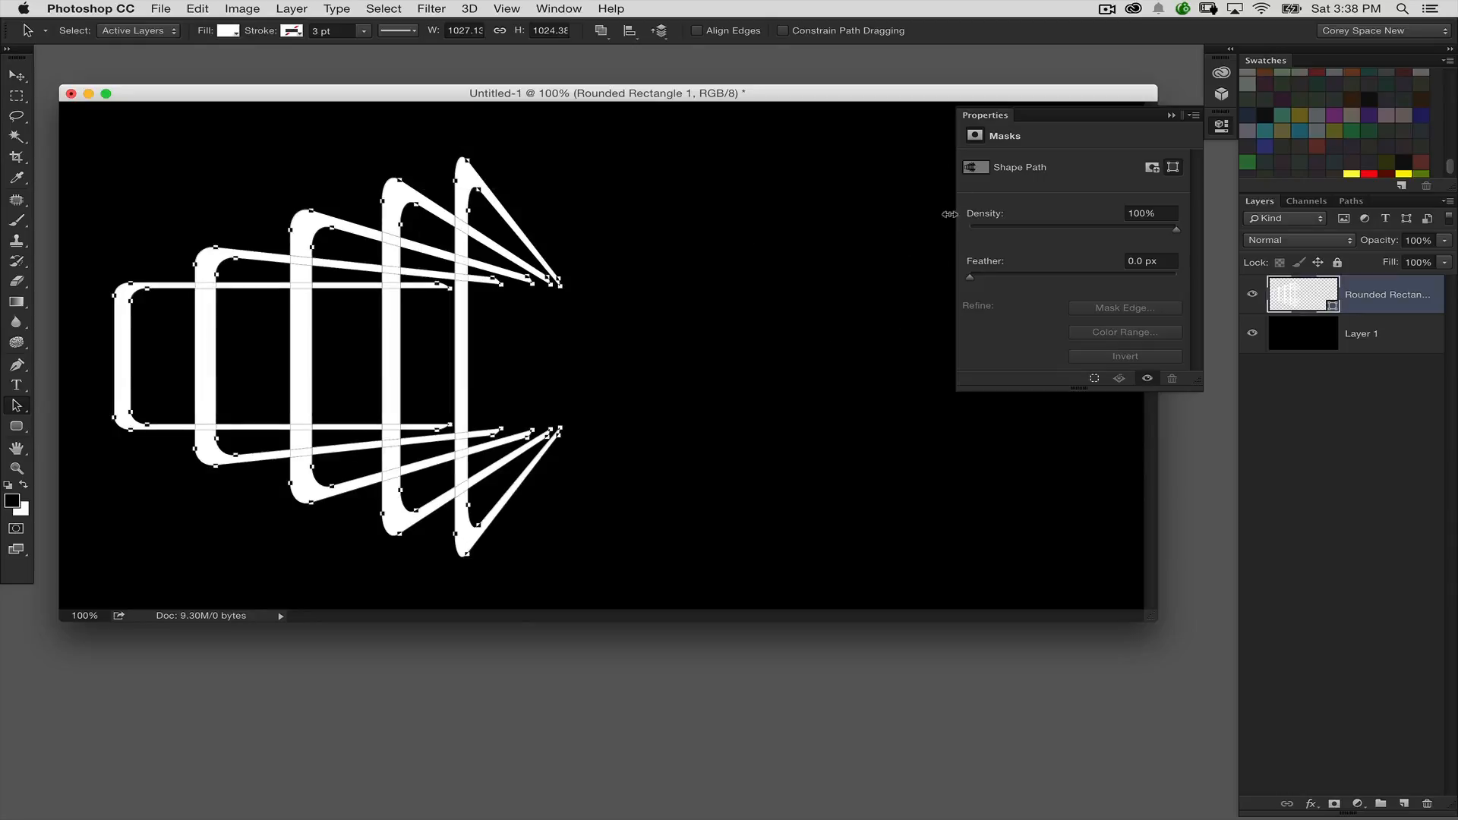
left_click(784, 291)
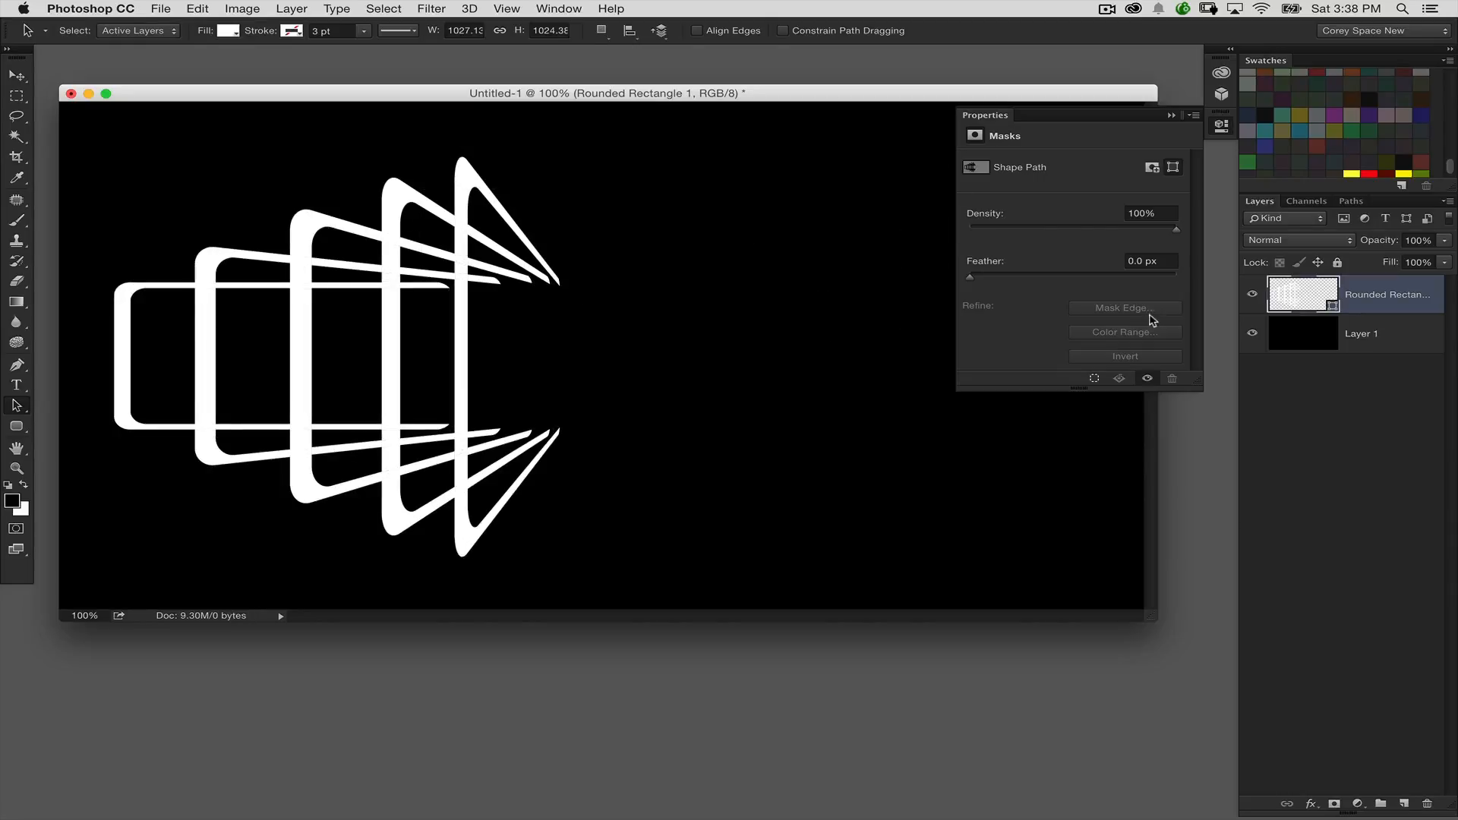
double_click(1301, 295)
left_click(1194, 279)
left_click_drag(750, 208, 490, 353)
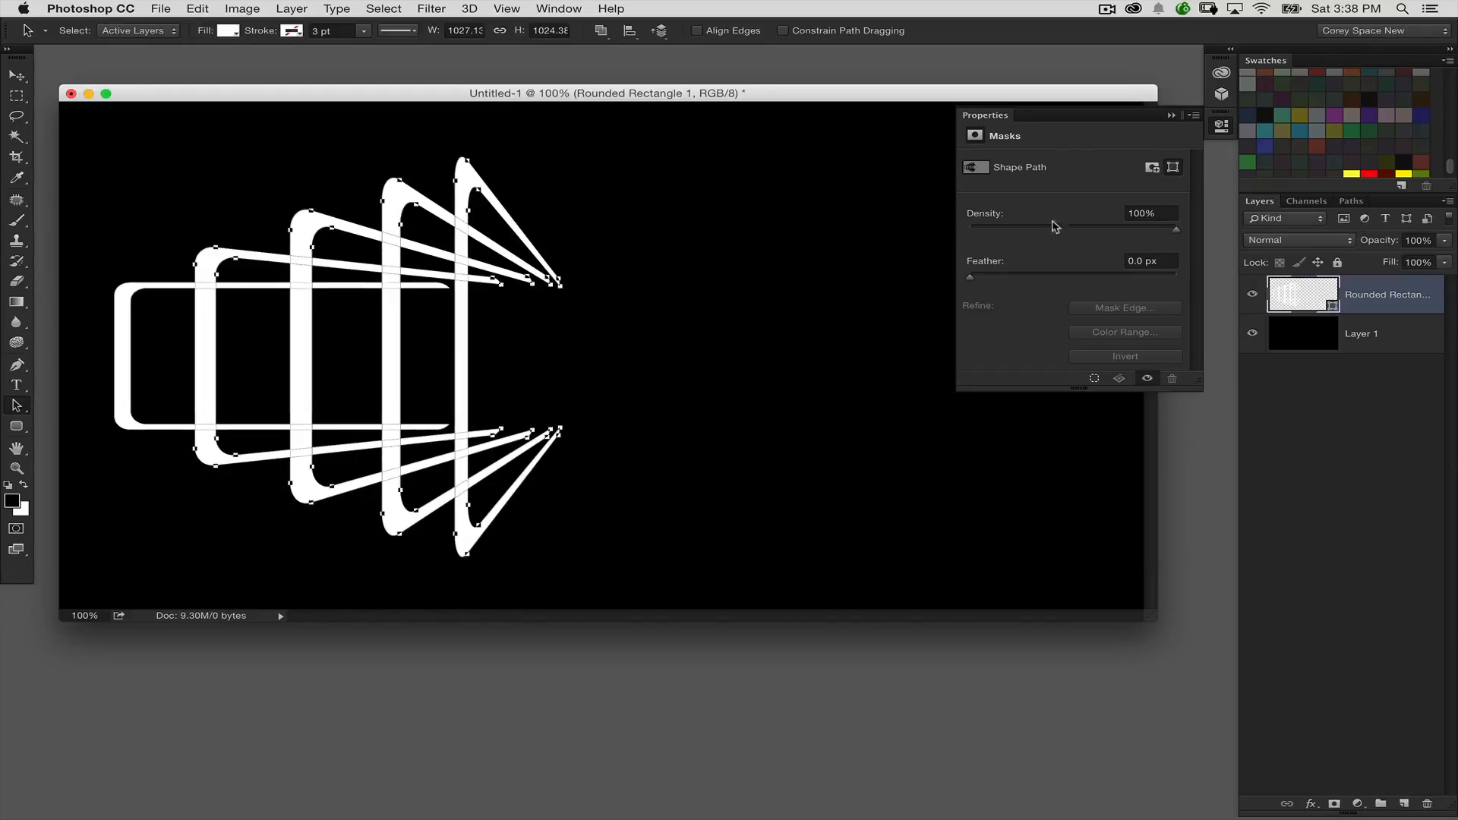
Step: Select all five bracket shapes, including the original at the far left, and copy them
left_click(991, 118)
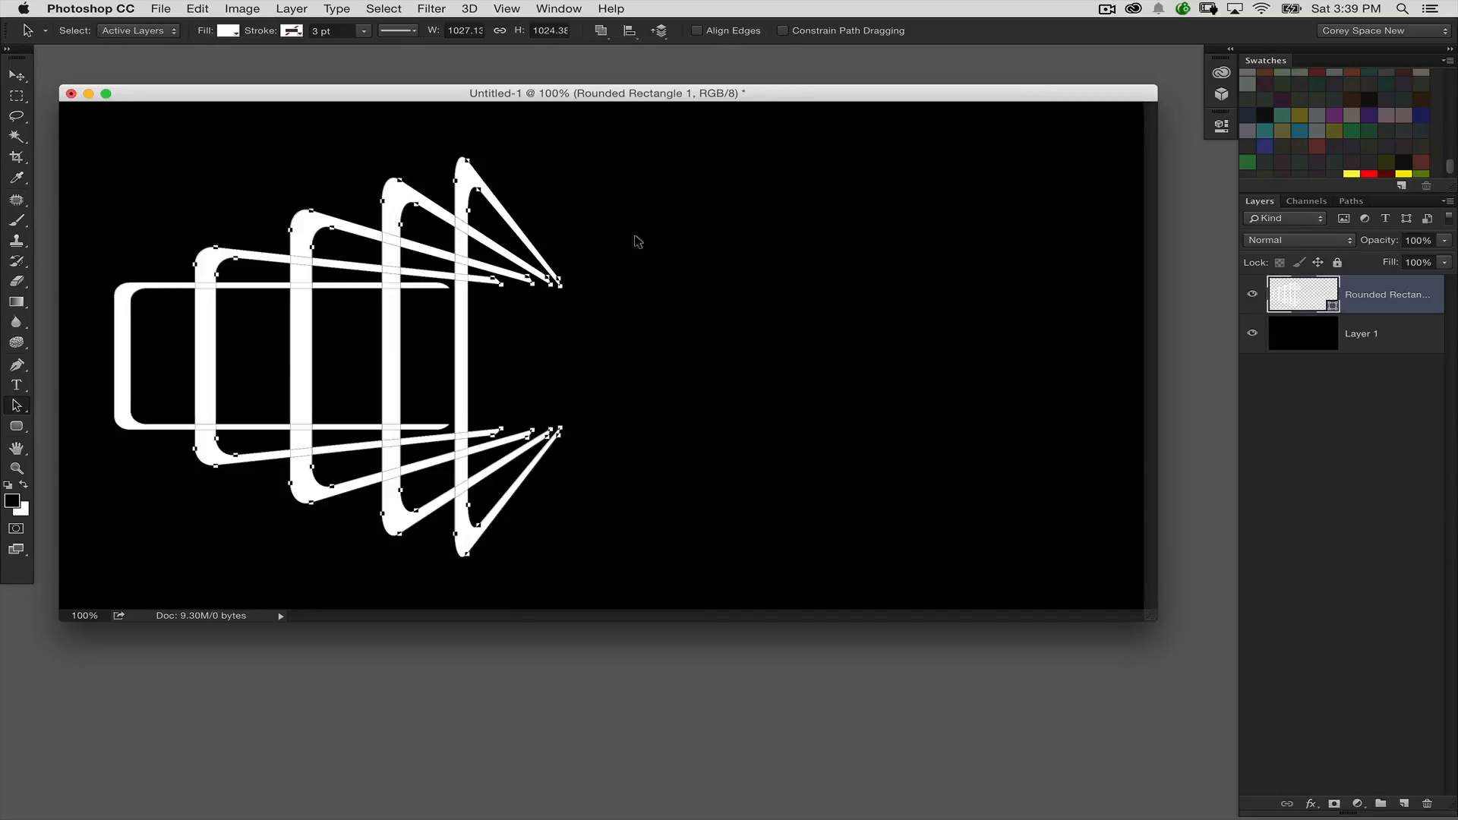
left_click(16, 426)
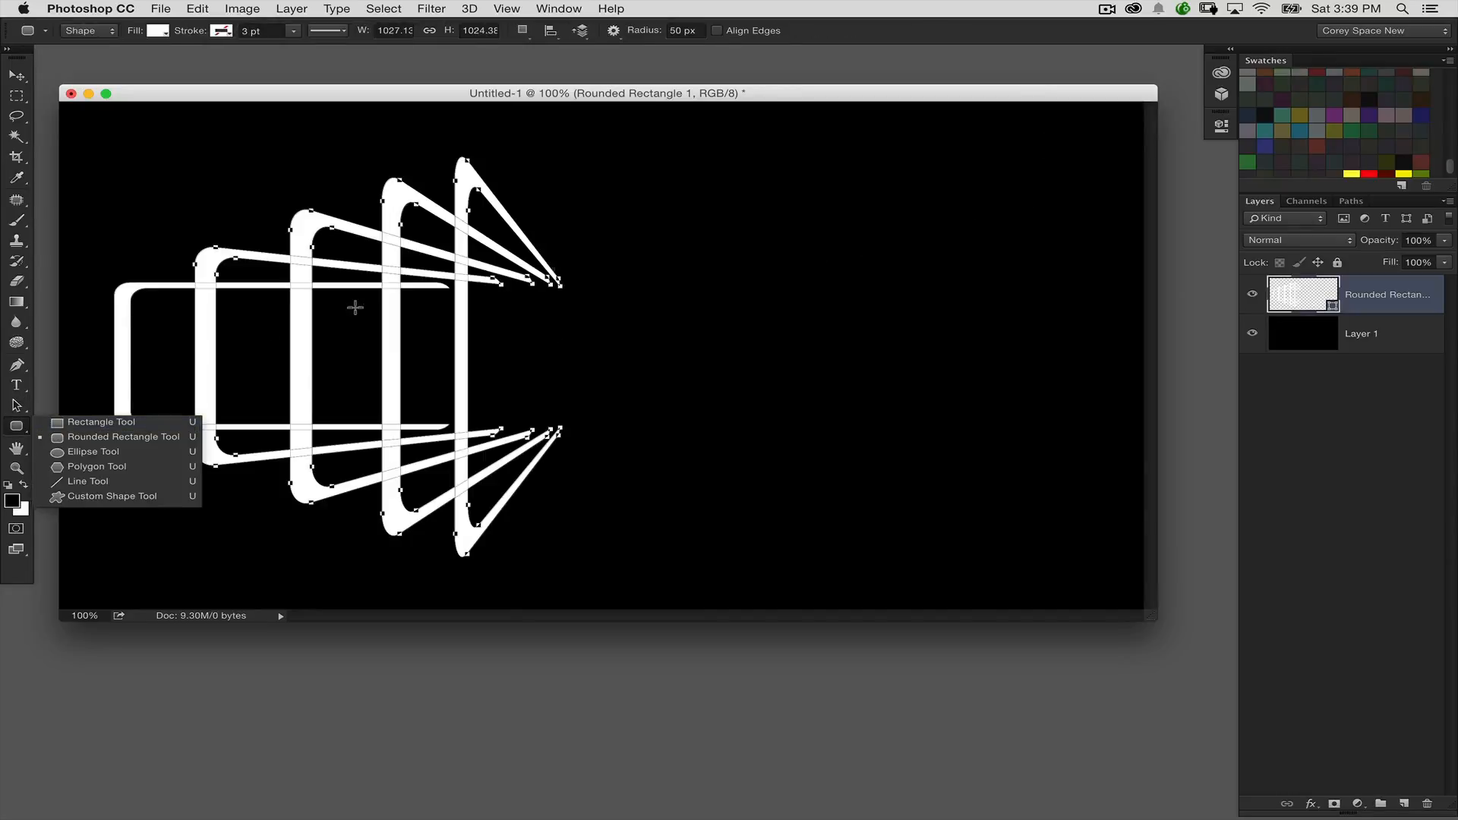
left_click(36, 412)
left_click(17, 408)
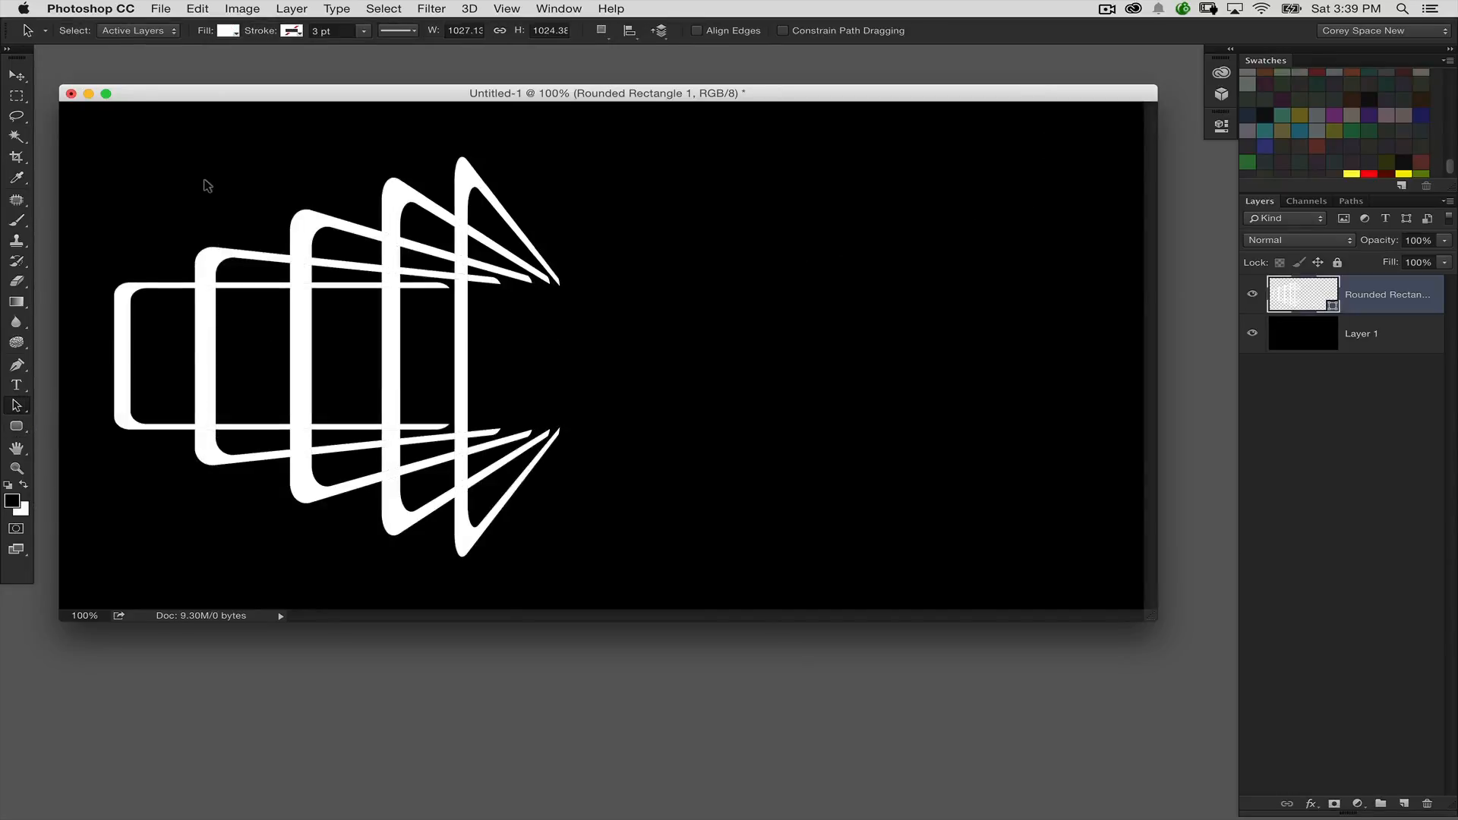
left_click_drag(203, 183, 638, 395)
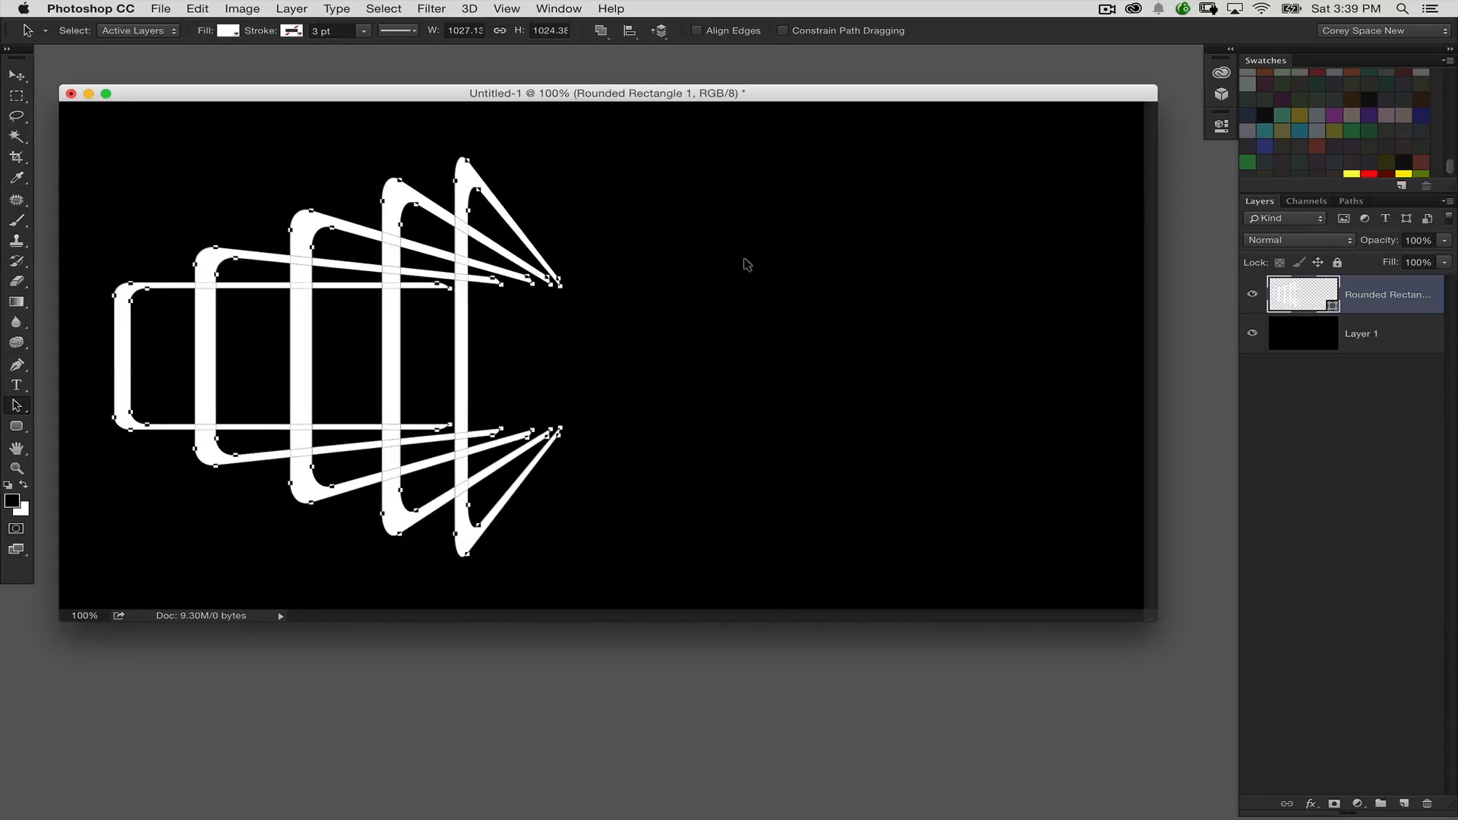
key("super+c")
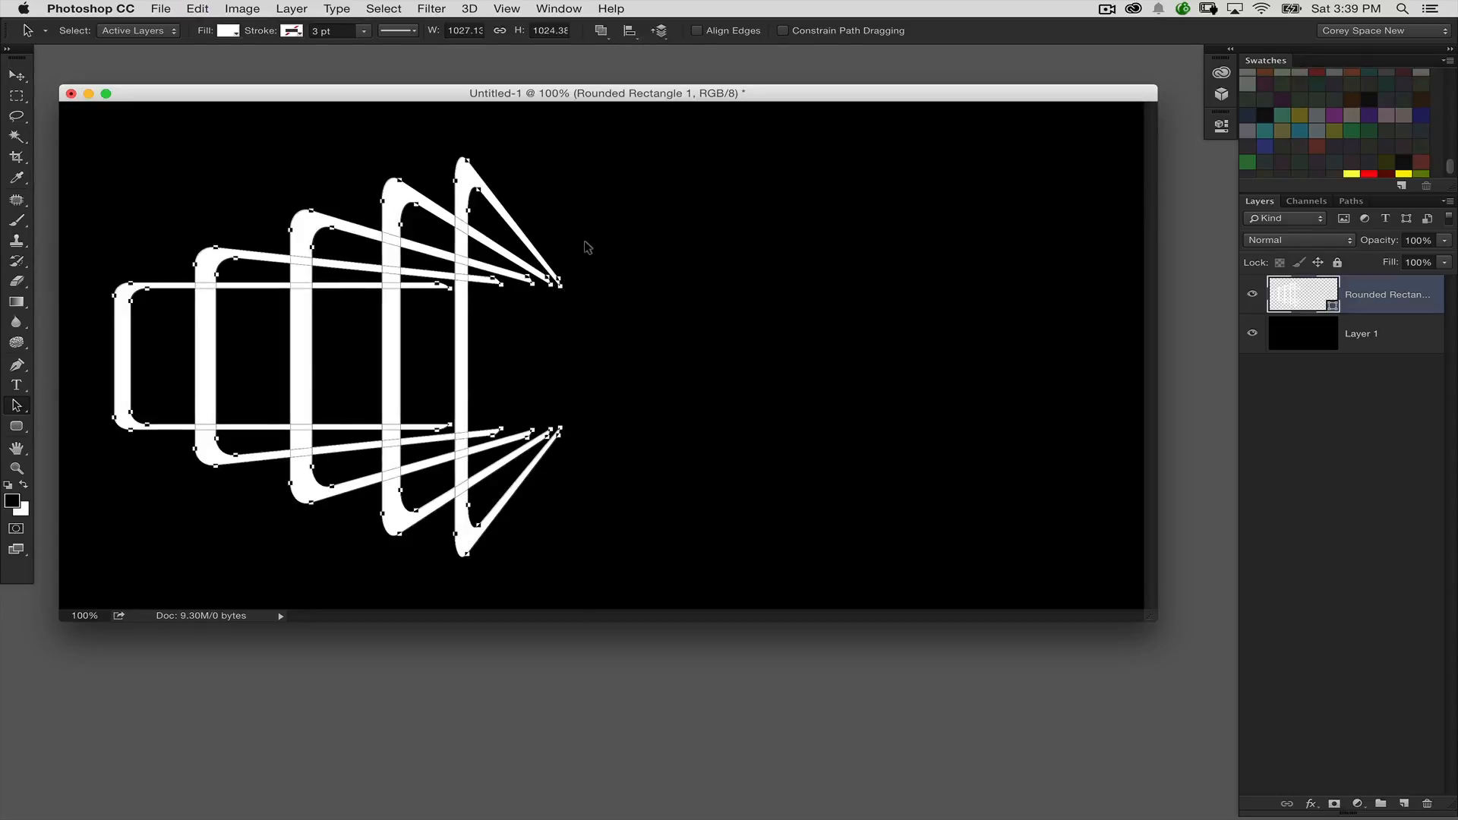
Step: Try a horizontally flipped copy of the five brackets beside the originals on the canvas's right half, and delete it
key("super+t")
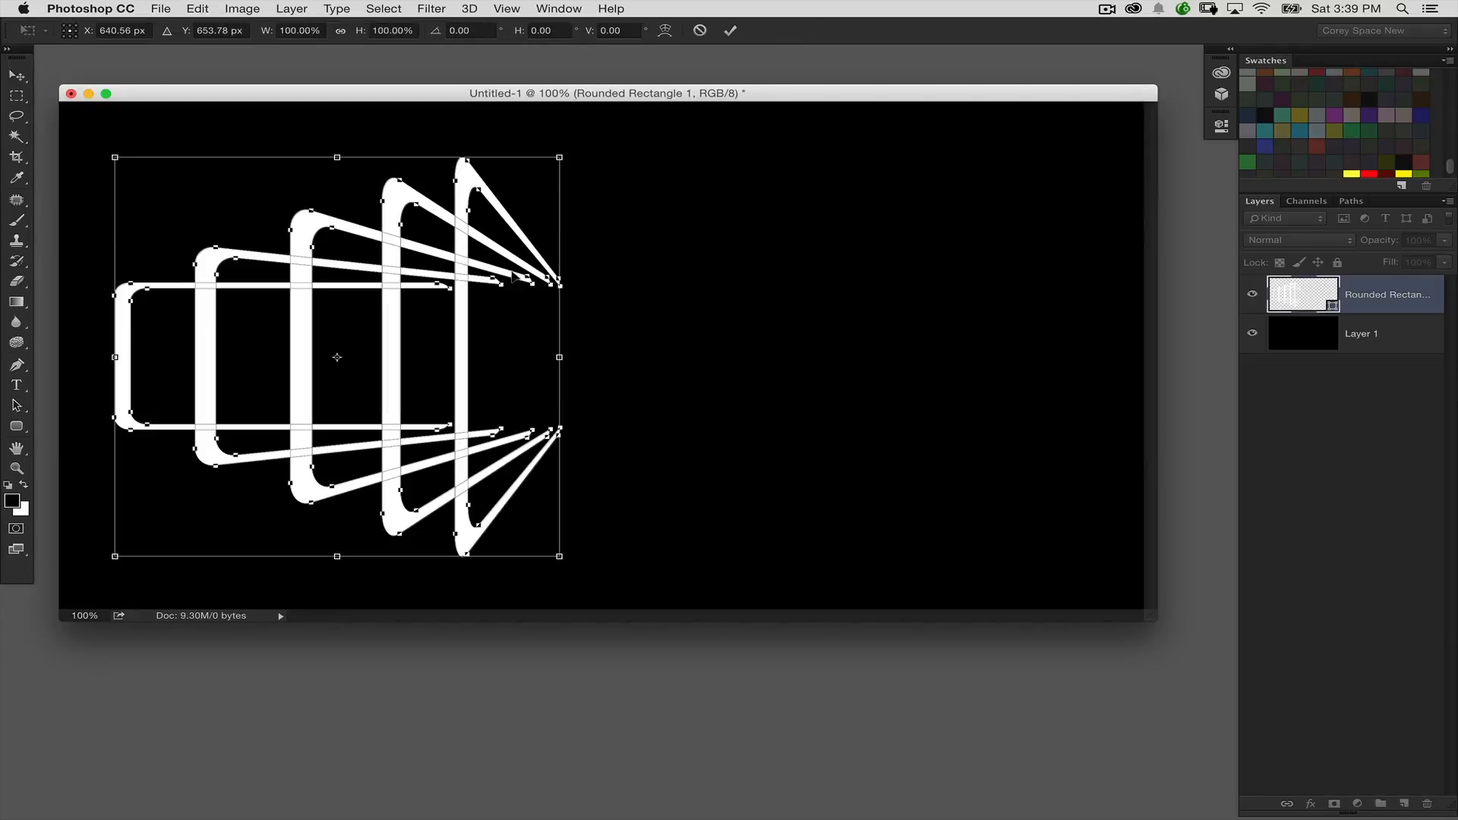
right_click(364, 302)
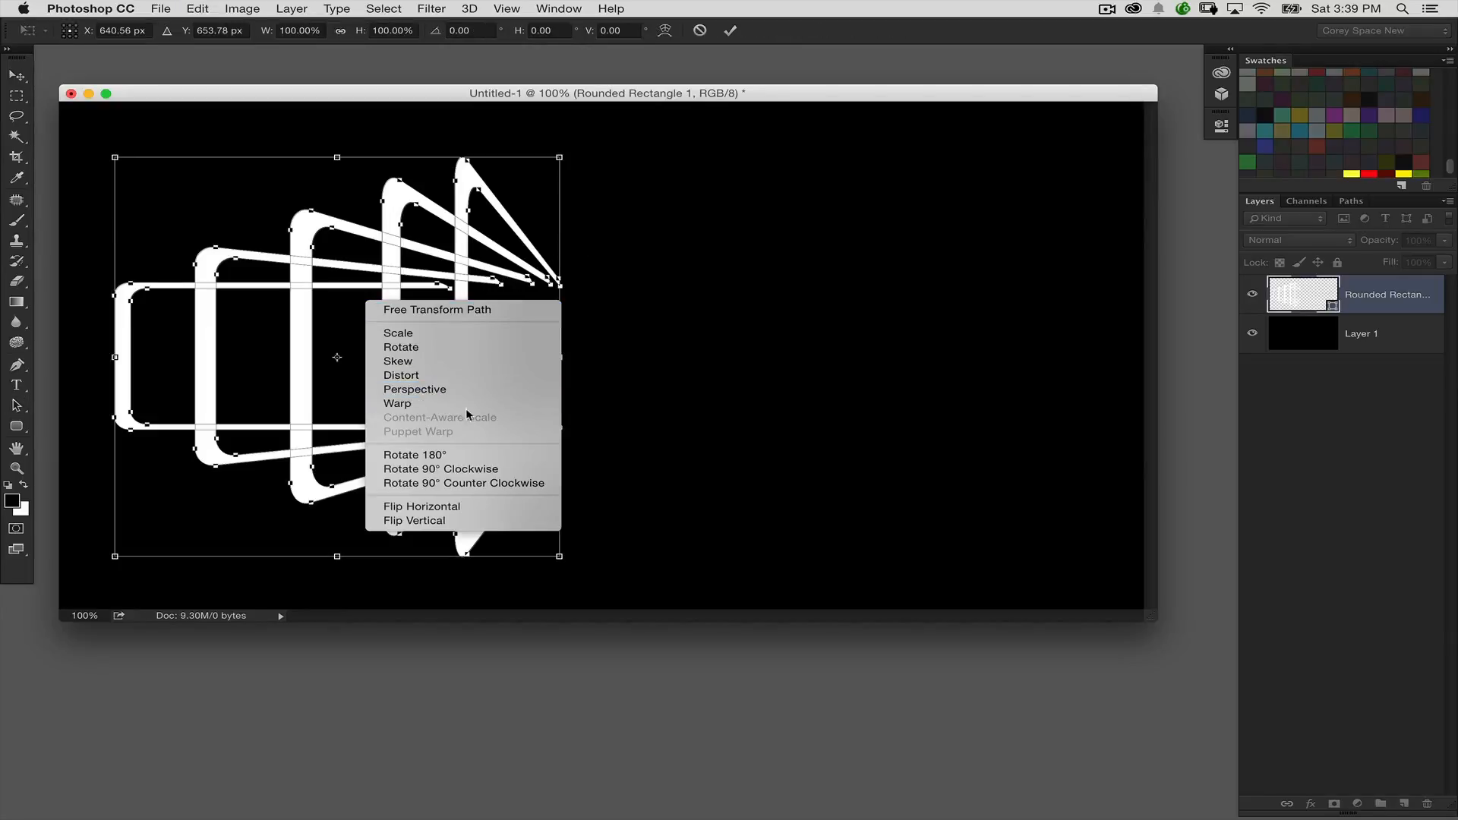
left_click(414, 506)
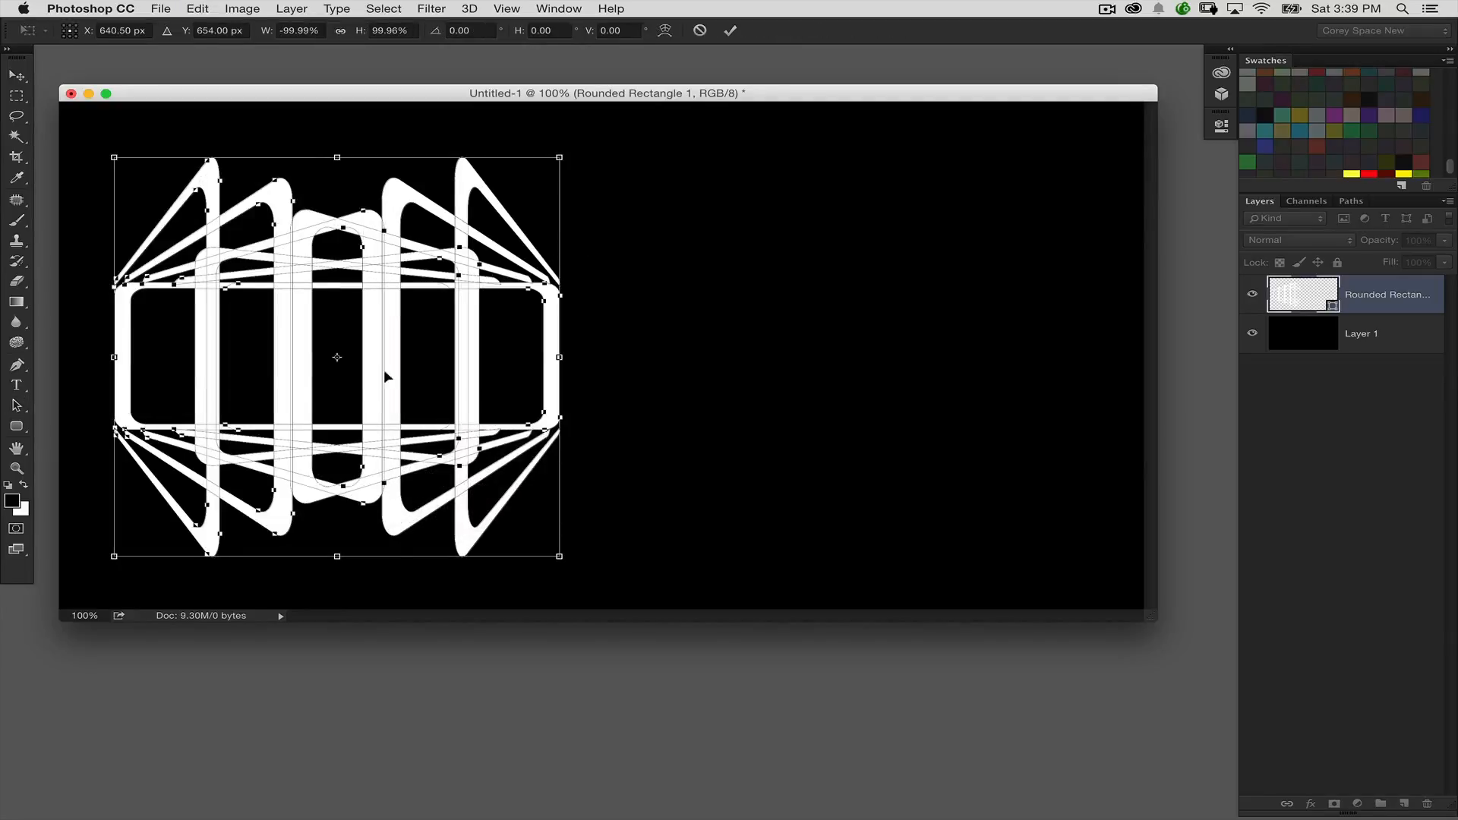
left_click_drag(119, 383, 588, 348)
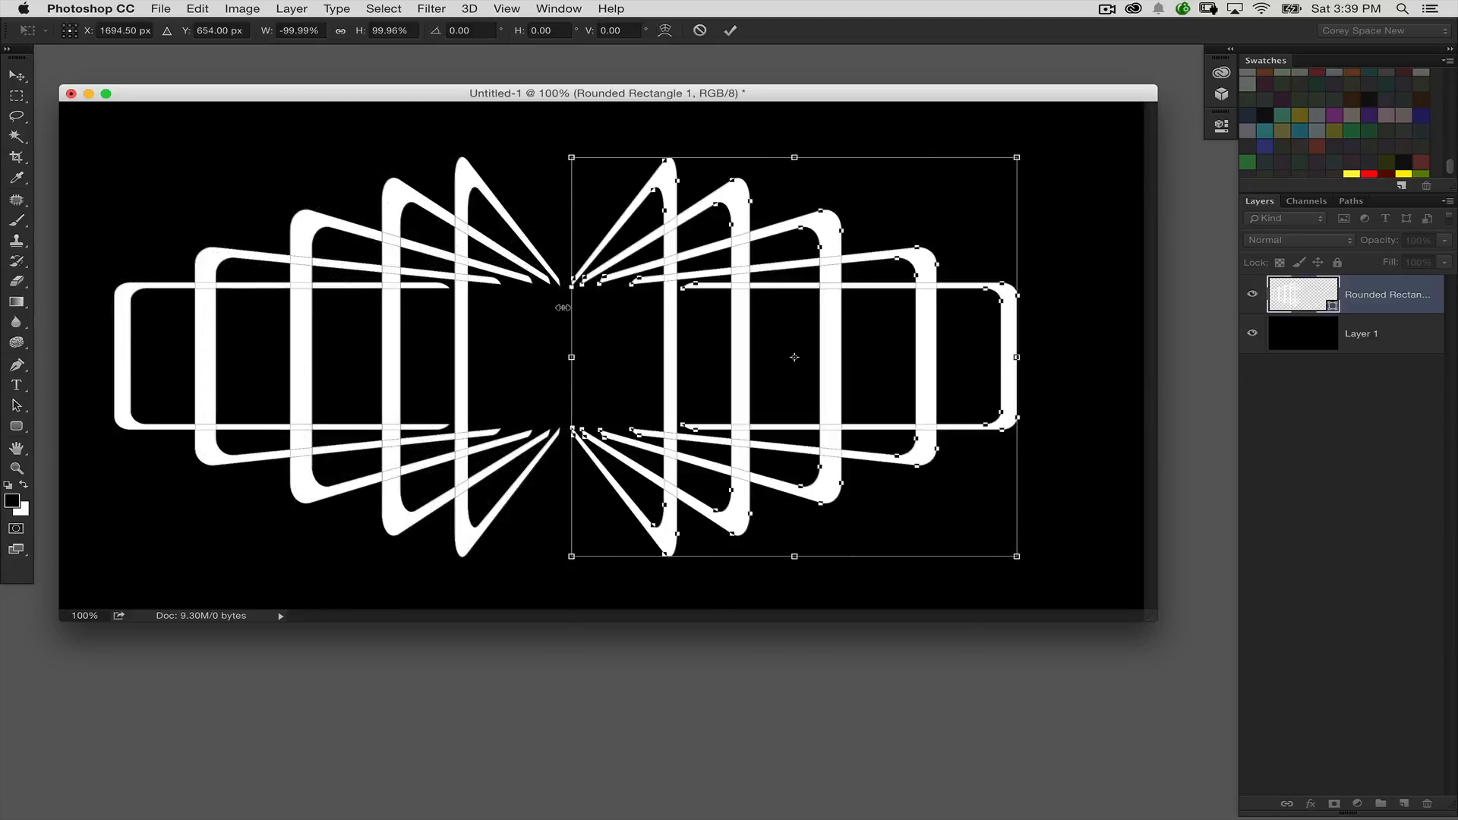
key("shift+Left")
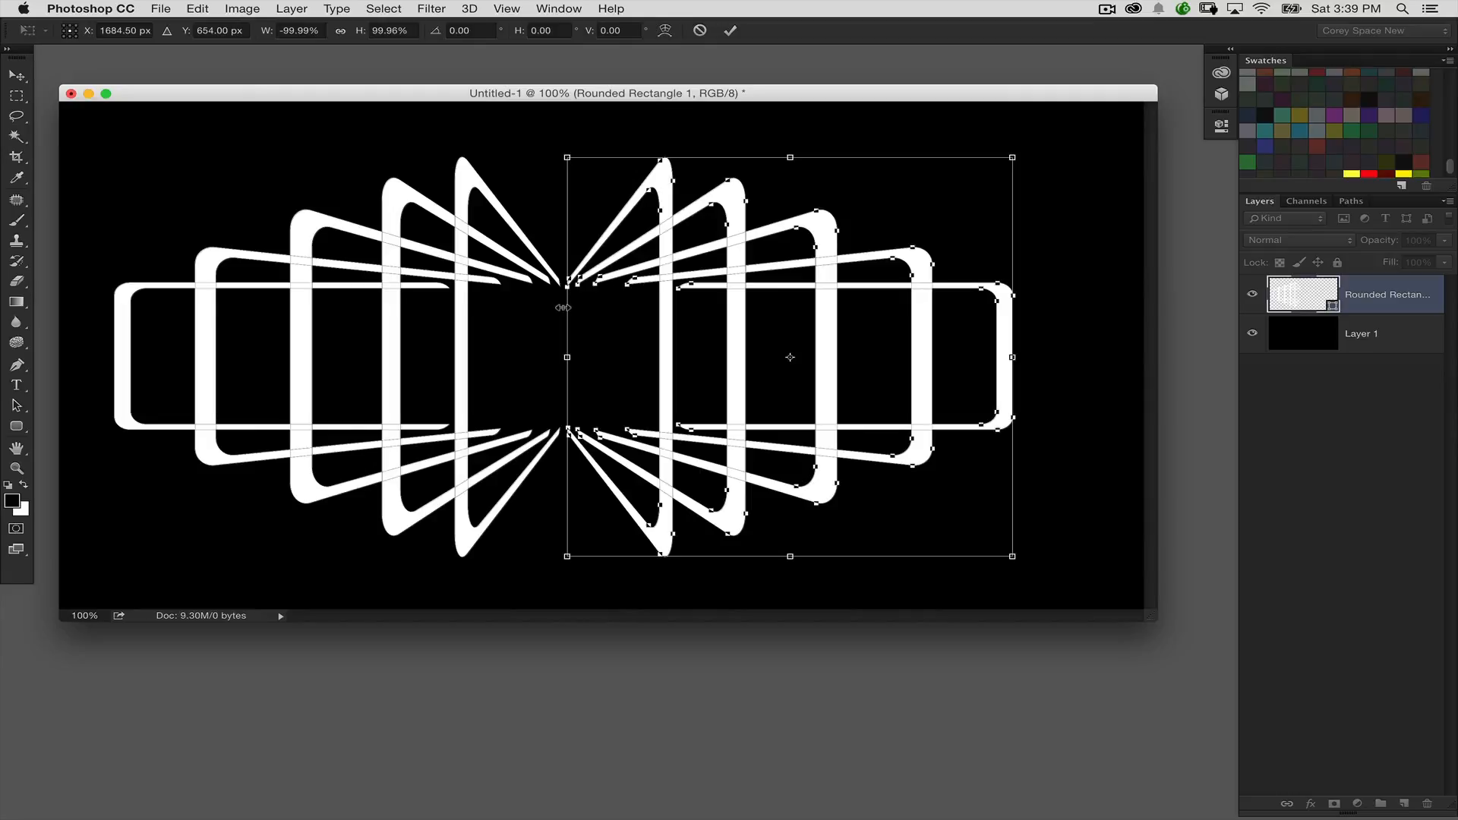
key("Return")
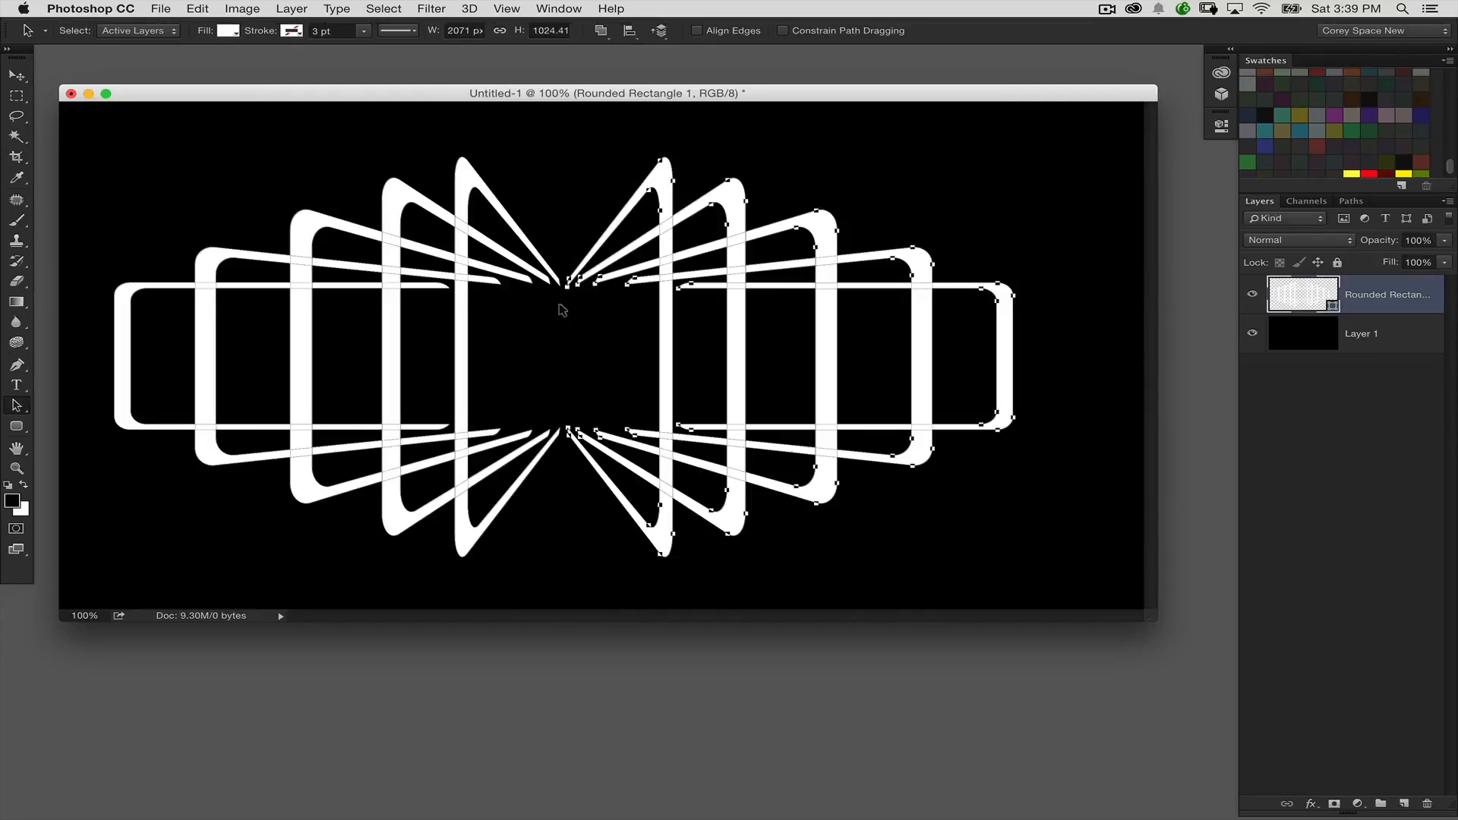
key("Delete")
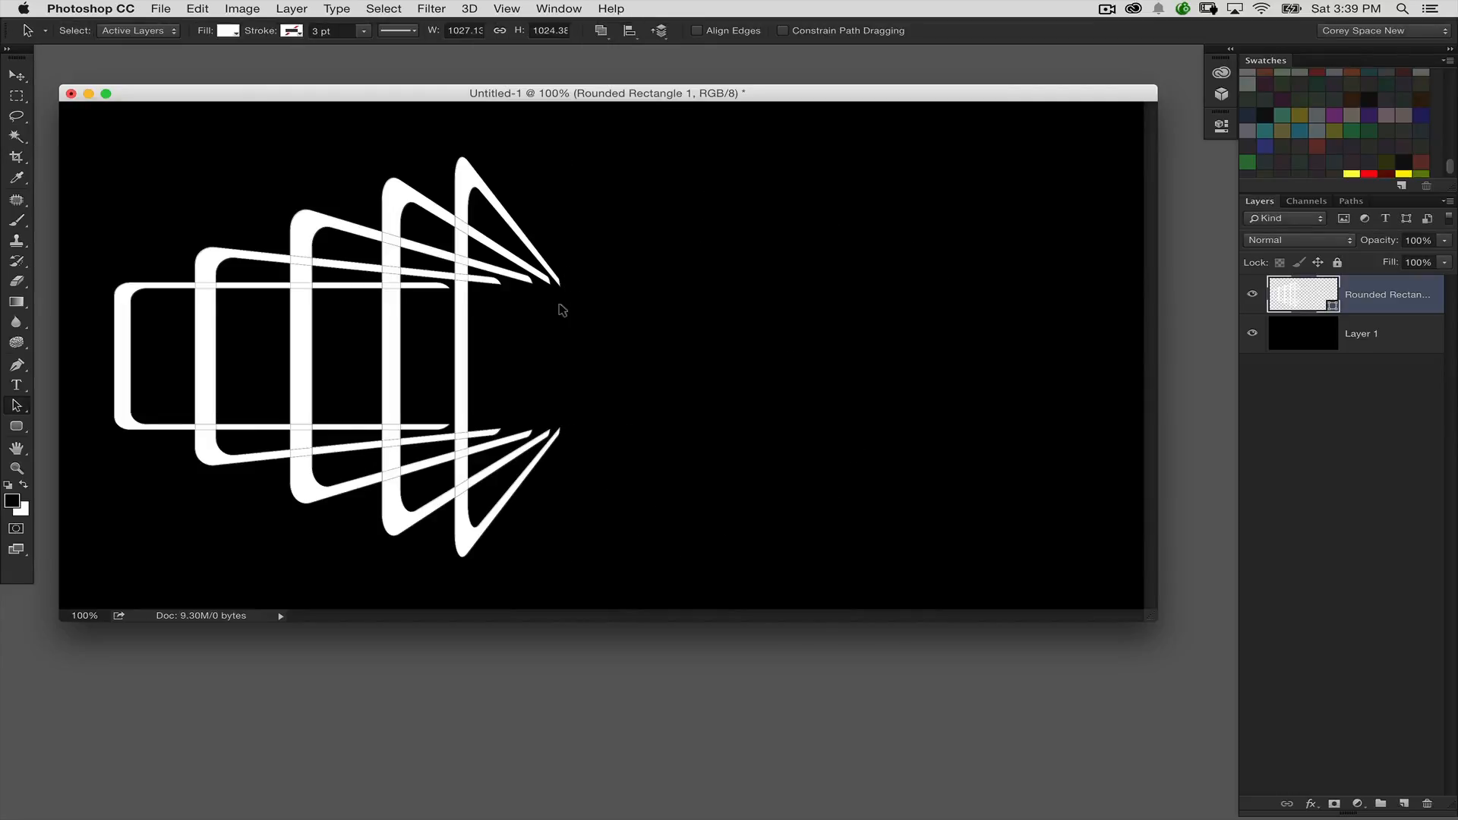
Step: Reselect all five bracket shapes, copy them and paste them in place on the same layer
left_click_drag(566, 181, 341, 381)
left_click_drag(574, 180, 210, 415)
left_click(213, 9)
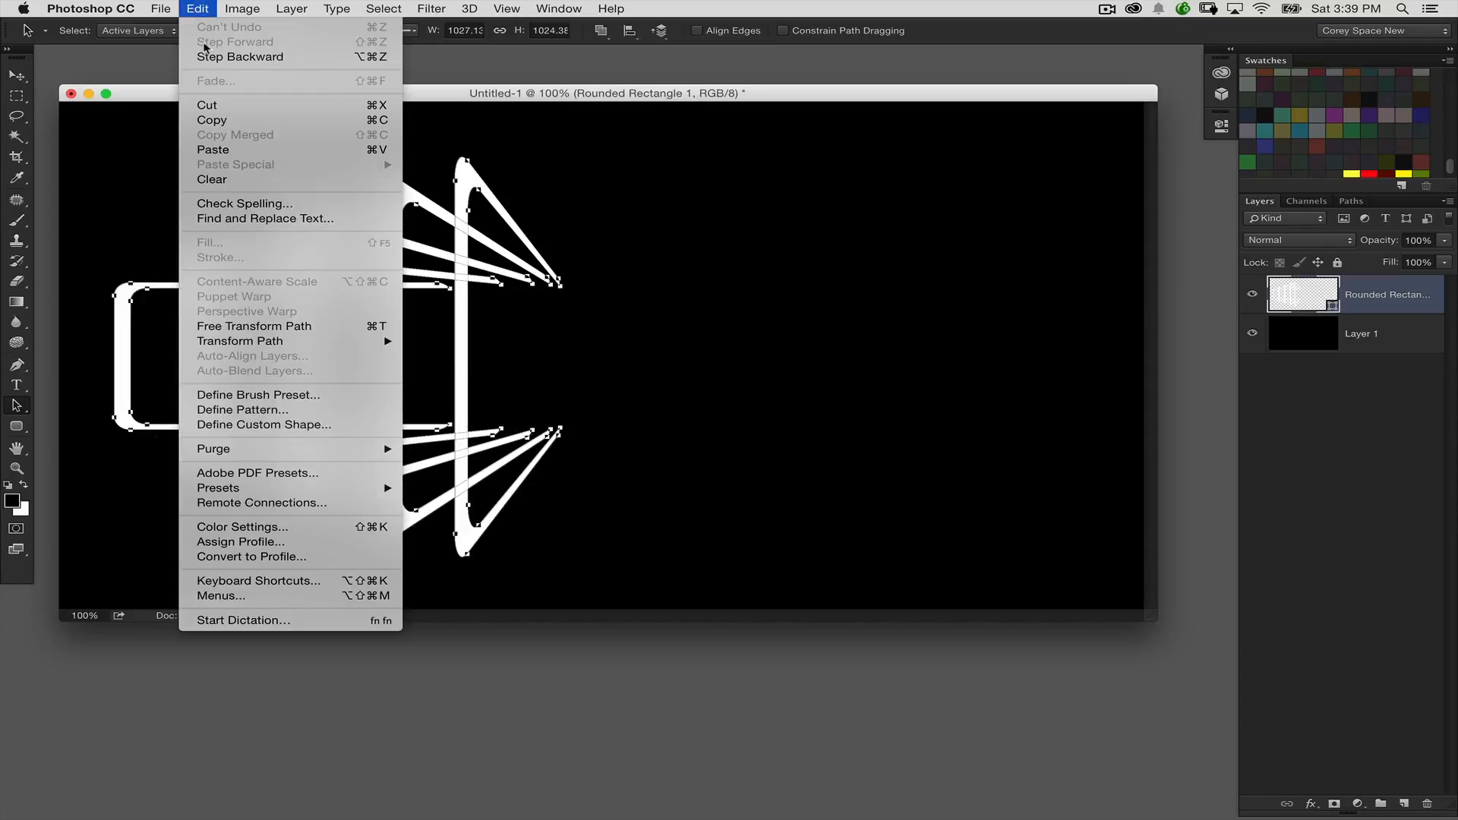
left_click(246, 122)
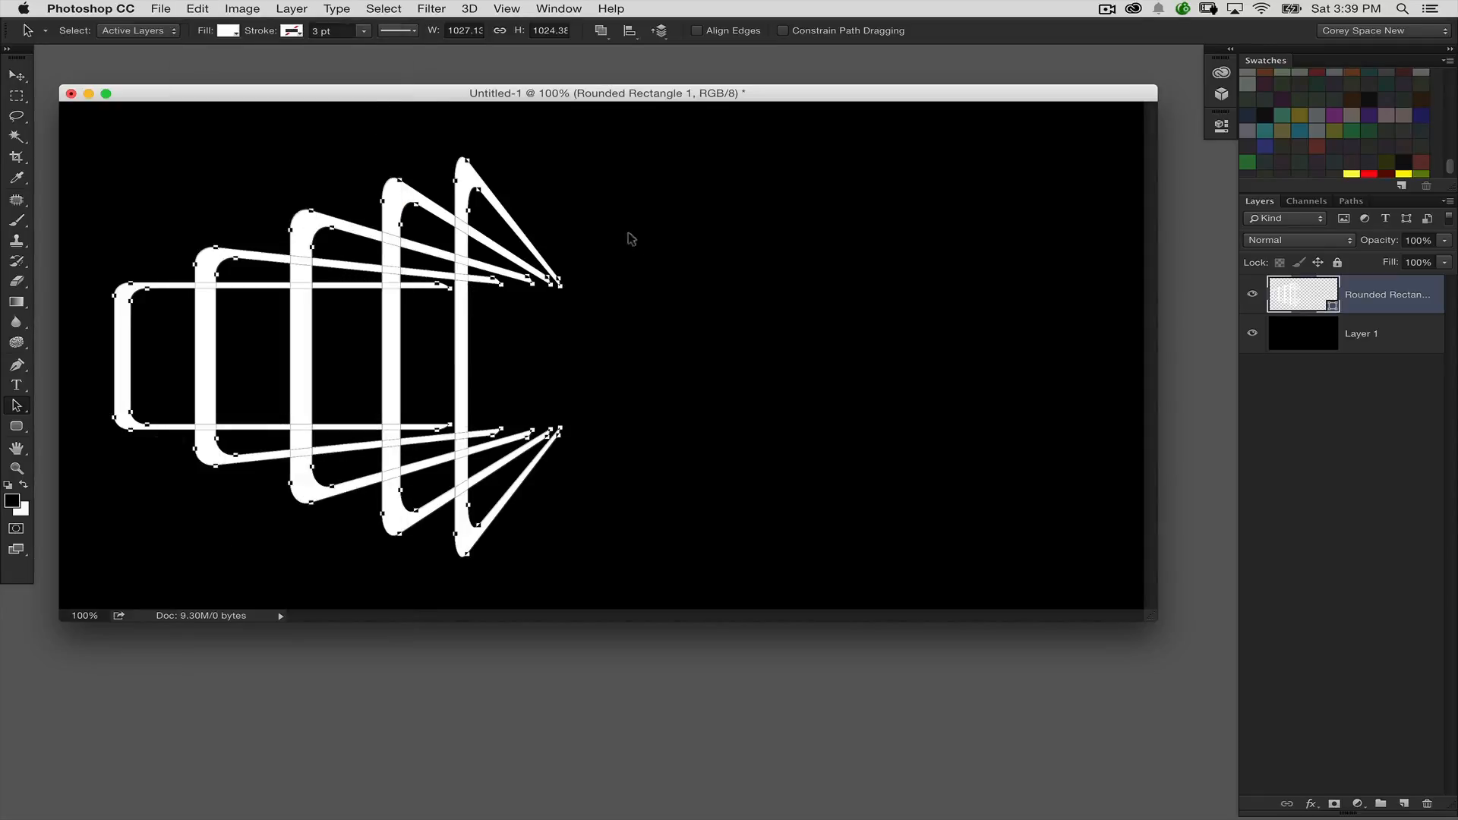
left_click(201, 10)
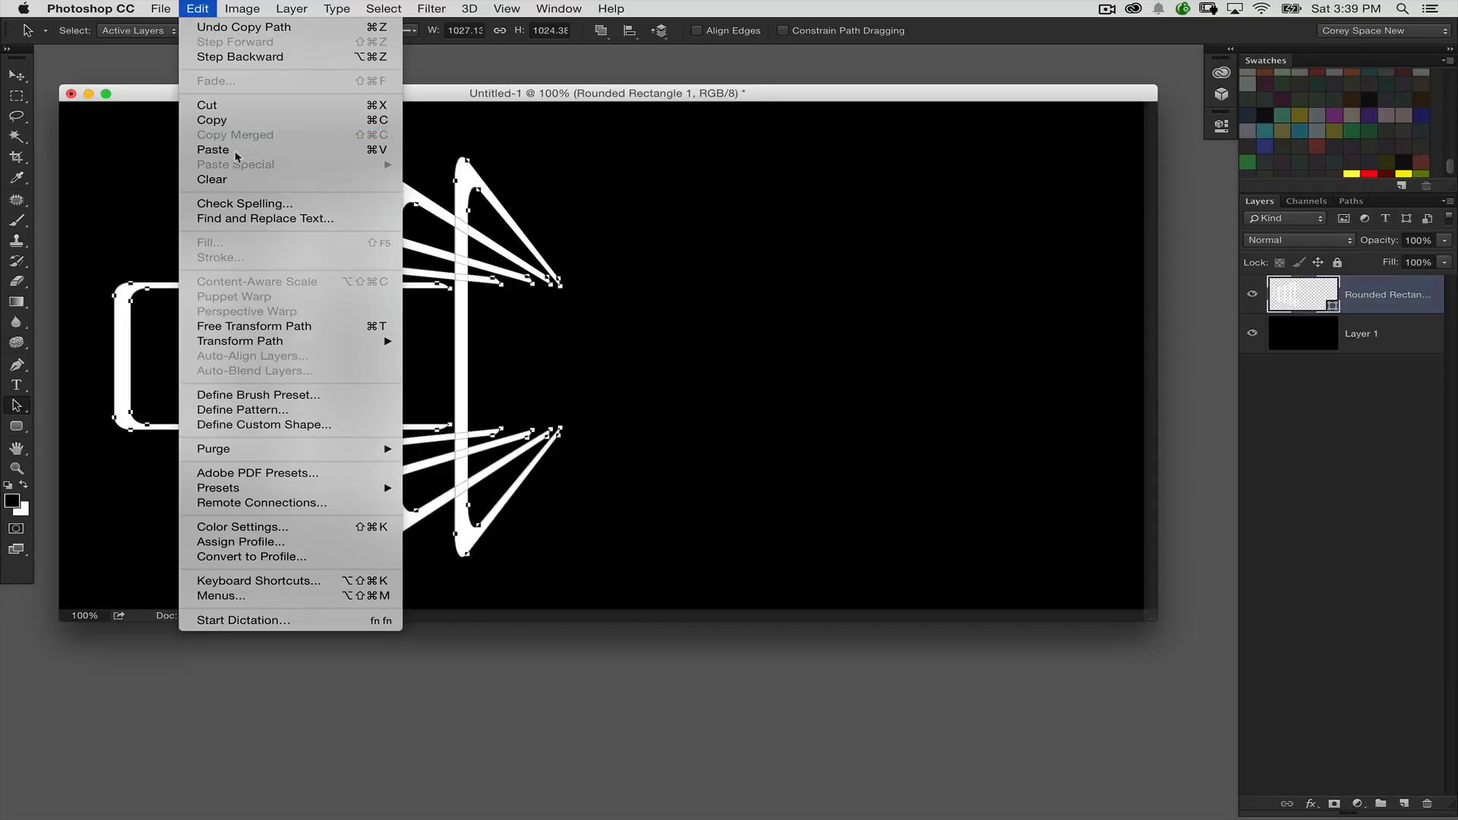
left_click(262, 148)
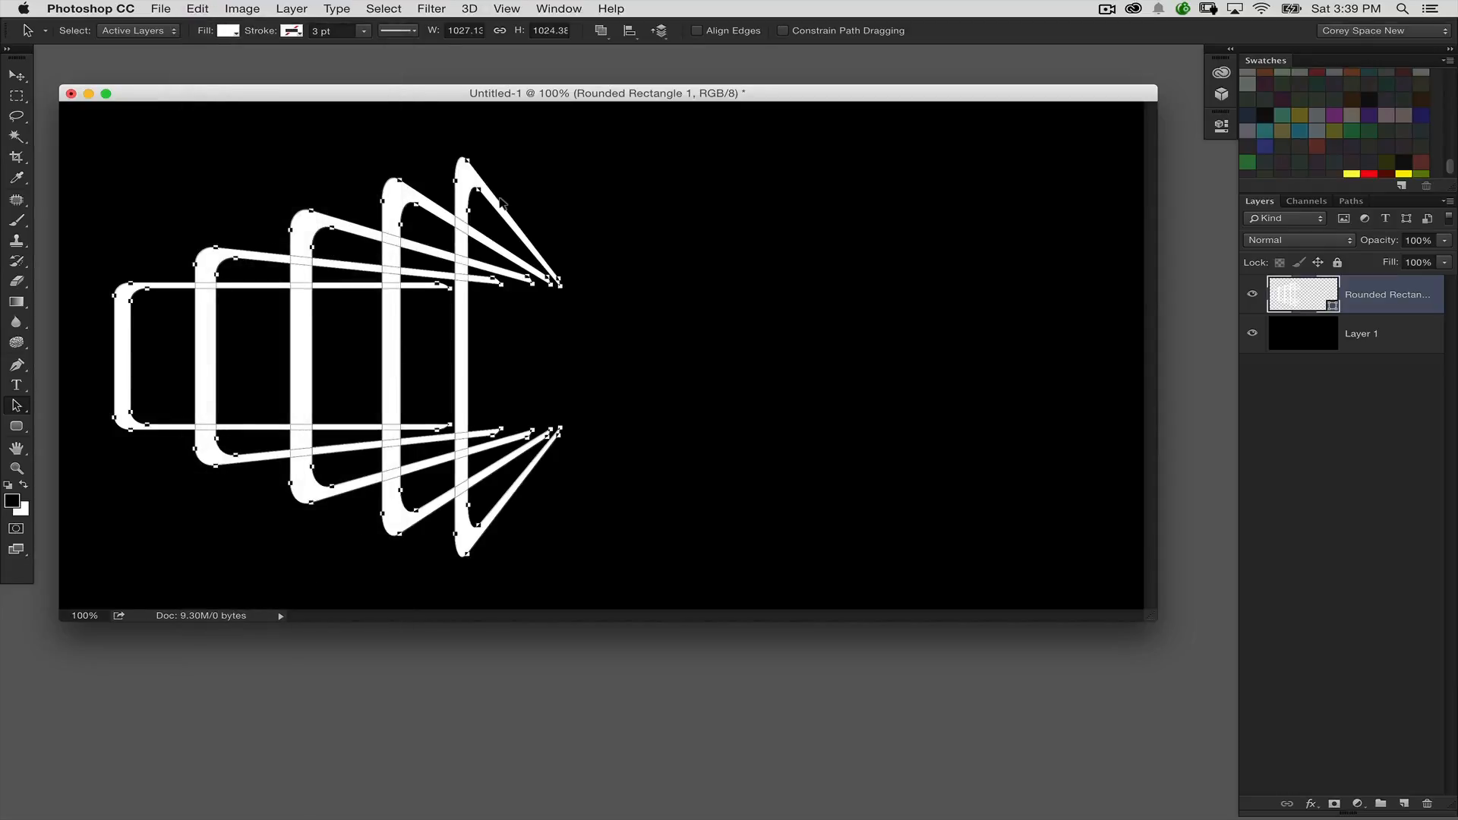
Step: Try flipping the pasted brackets horizontally and shifting them right, and undo it
left_click(201, 9)
mouse_move(273, 348)
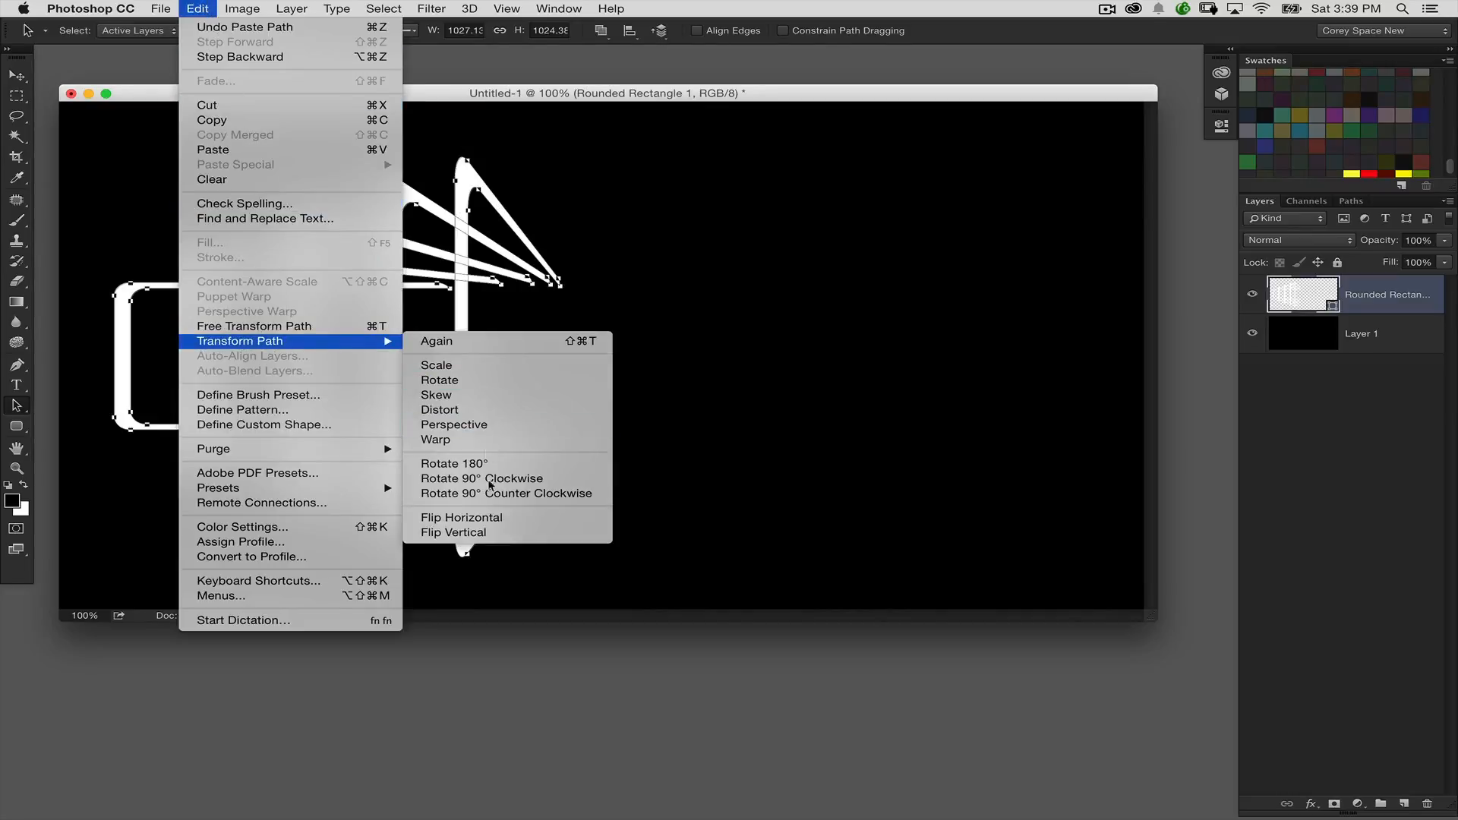
left_click(490, 518)
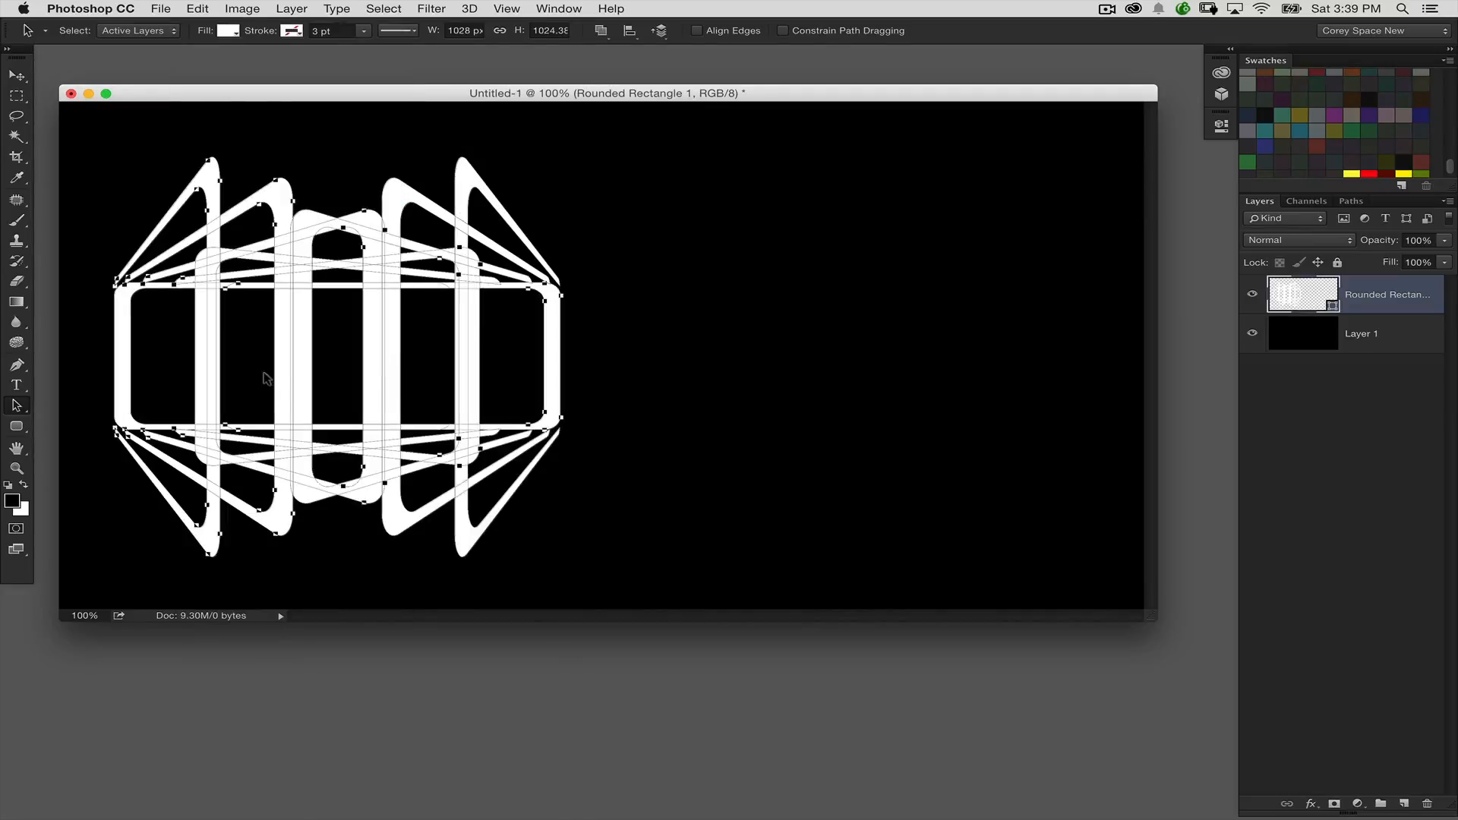
left_click_drag(123, 358, 243, 359)
key("super+z")
key("super+z")
key("super+z")
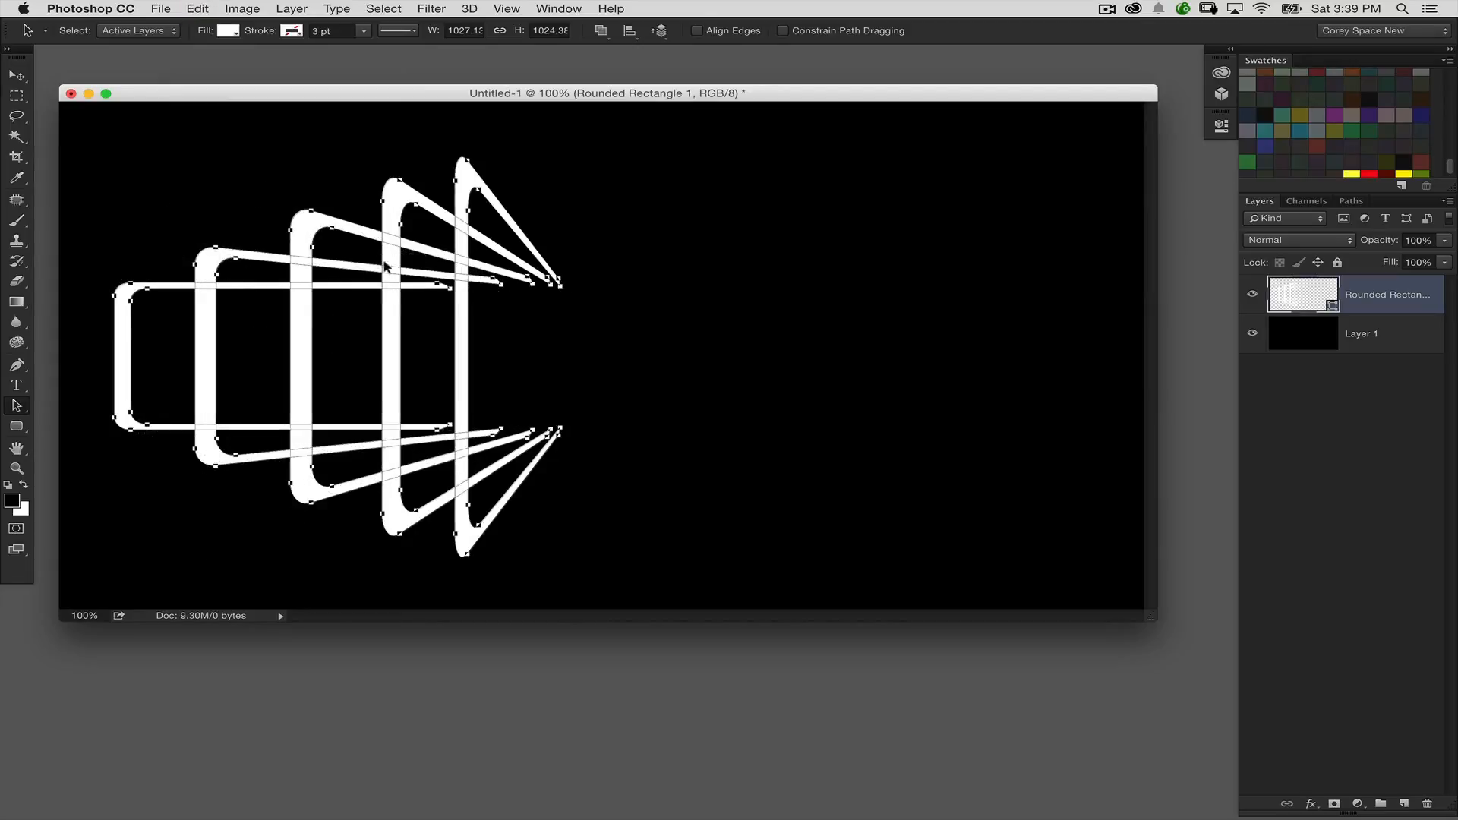
Step: Flip a copy of the brackets horizontally and move it onto the canvas's right half, centred at about X 1701.50 px
key("super+t")
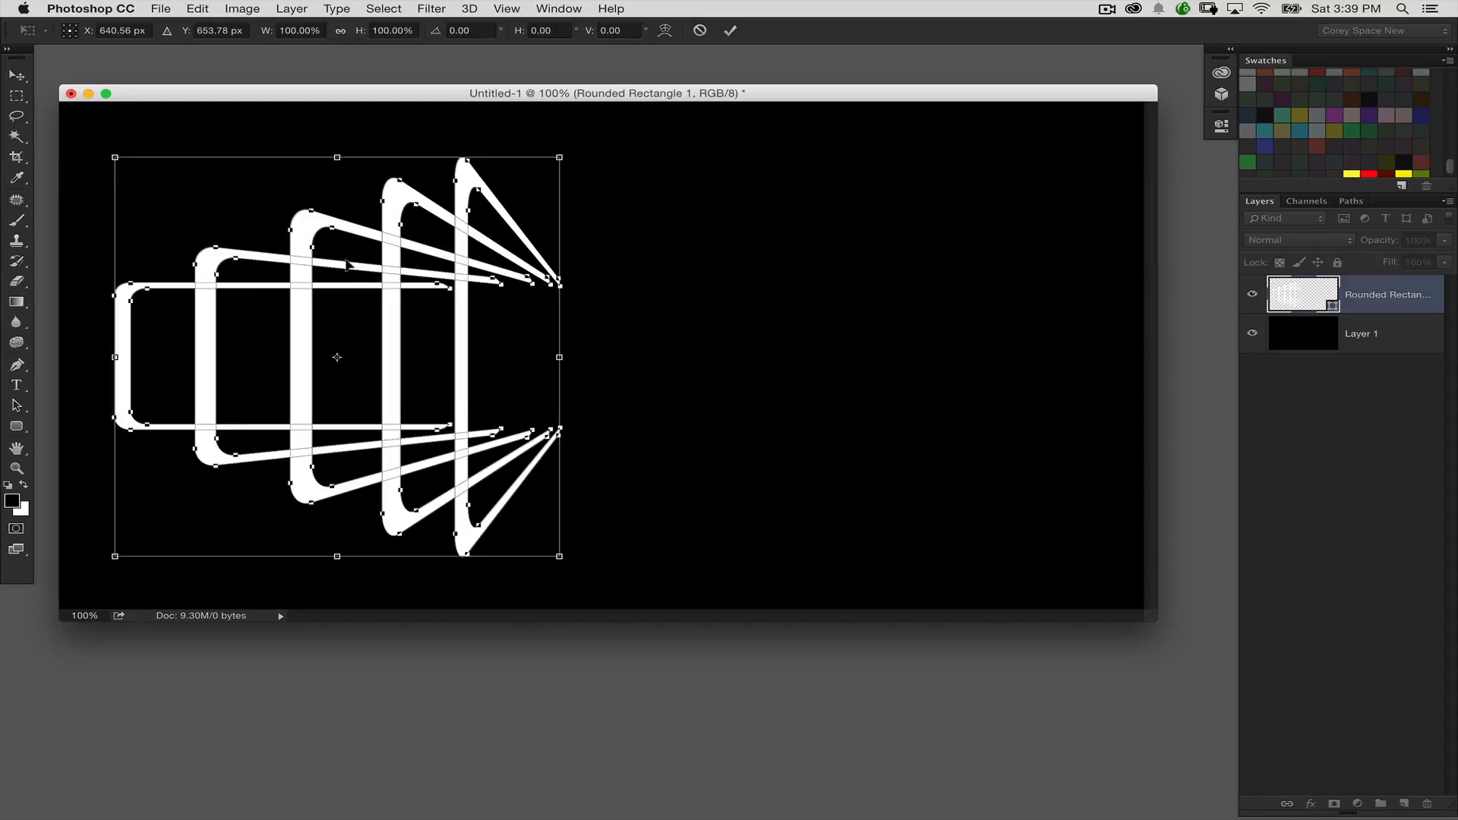
left_click(195, 9)
mouse_move(275, 341)
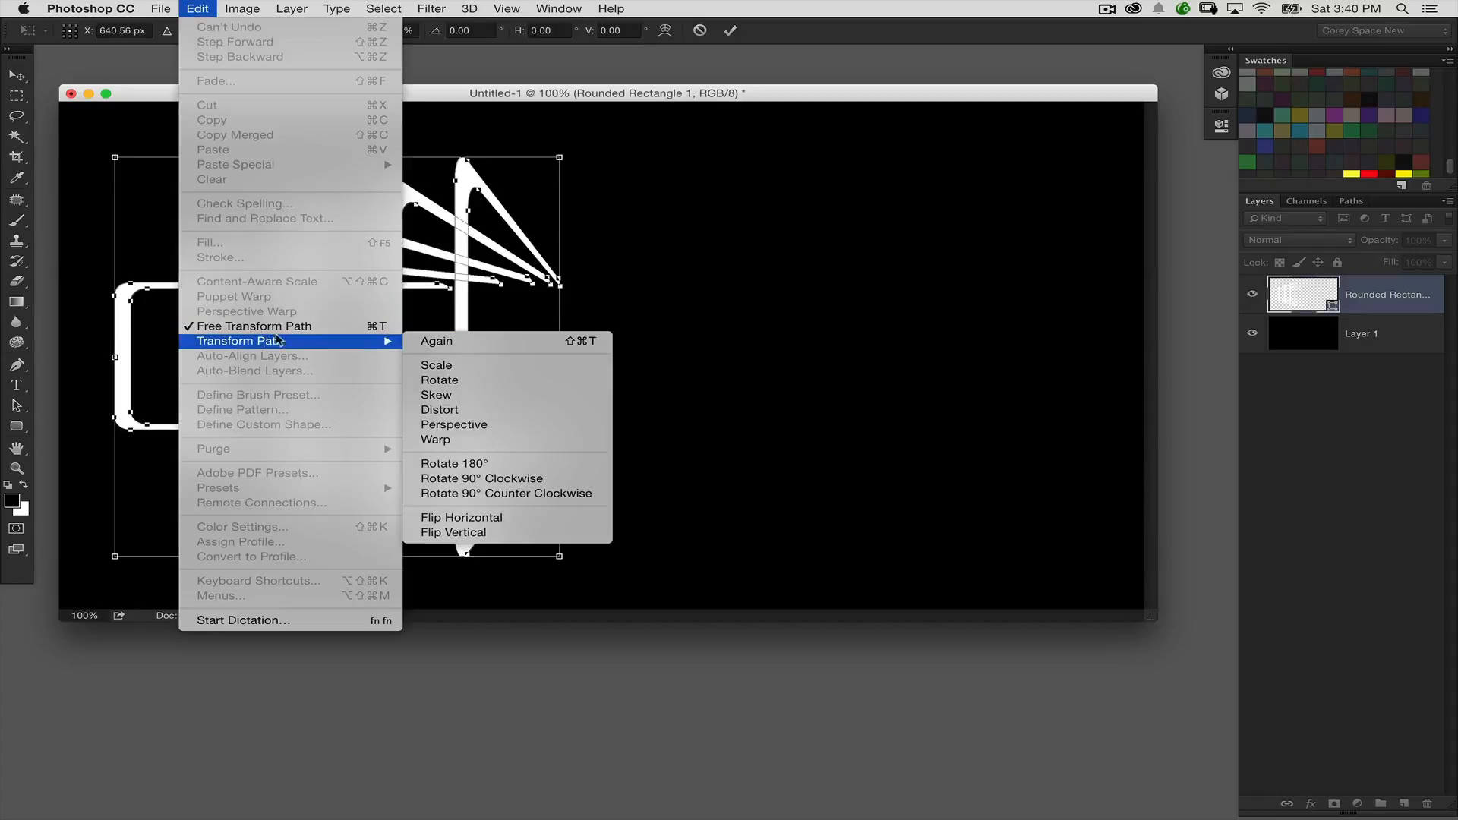
left_click(468, 516)
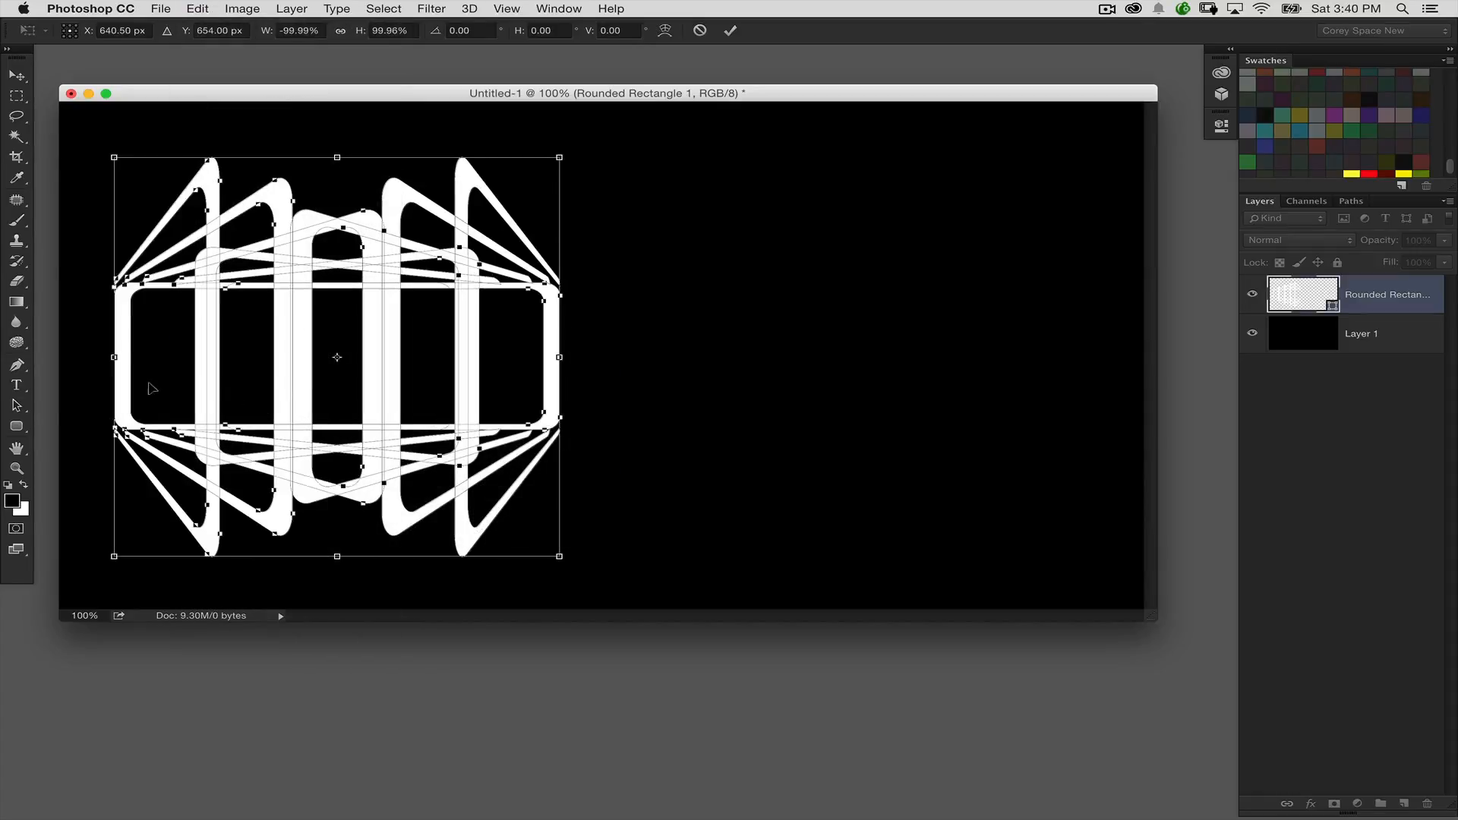
left_click_drag(152, 389, 611, 359)
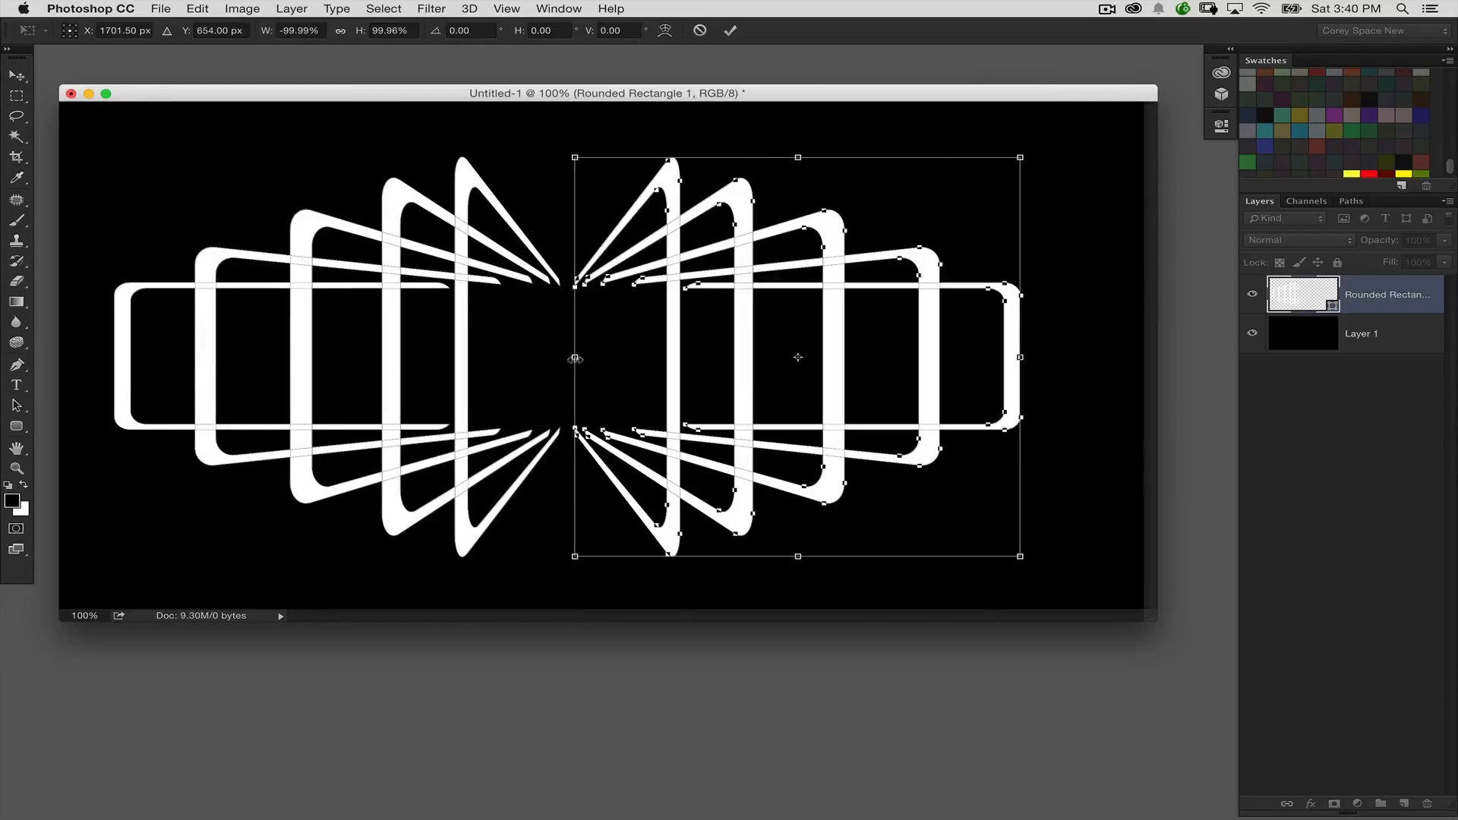
key("Return")
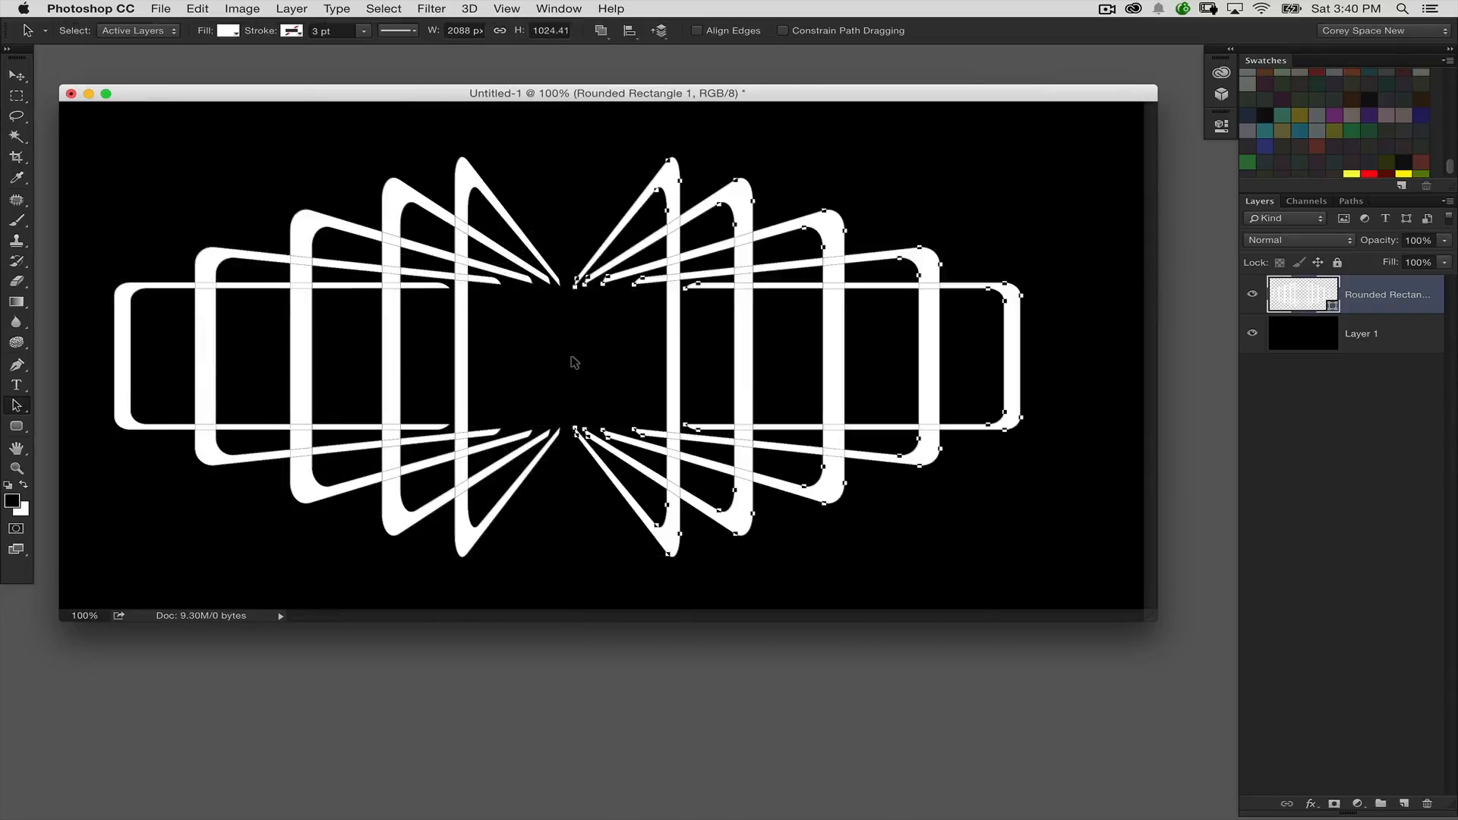
Step: Nudge the mirrored right-hand brackets further right until the whole shape spans about 2218 px
key("shift+Right")
key("shift+Right")
key("shift+Right")
key("shift+Right")
key("shift+Right")
key("shift+Right")
key("shift+Right")
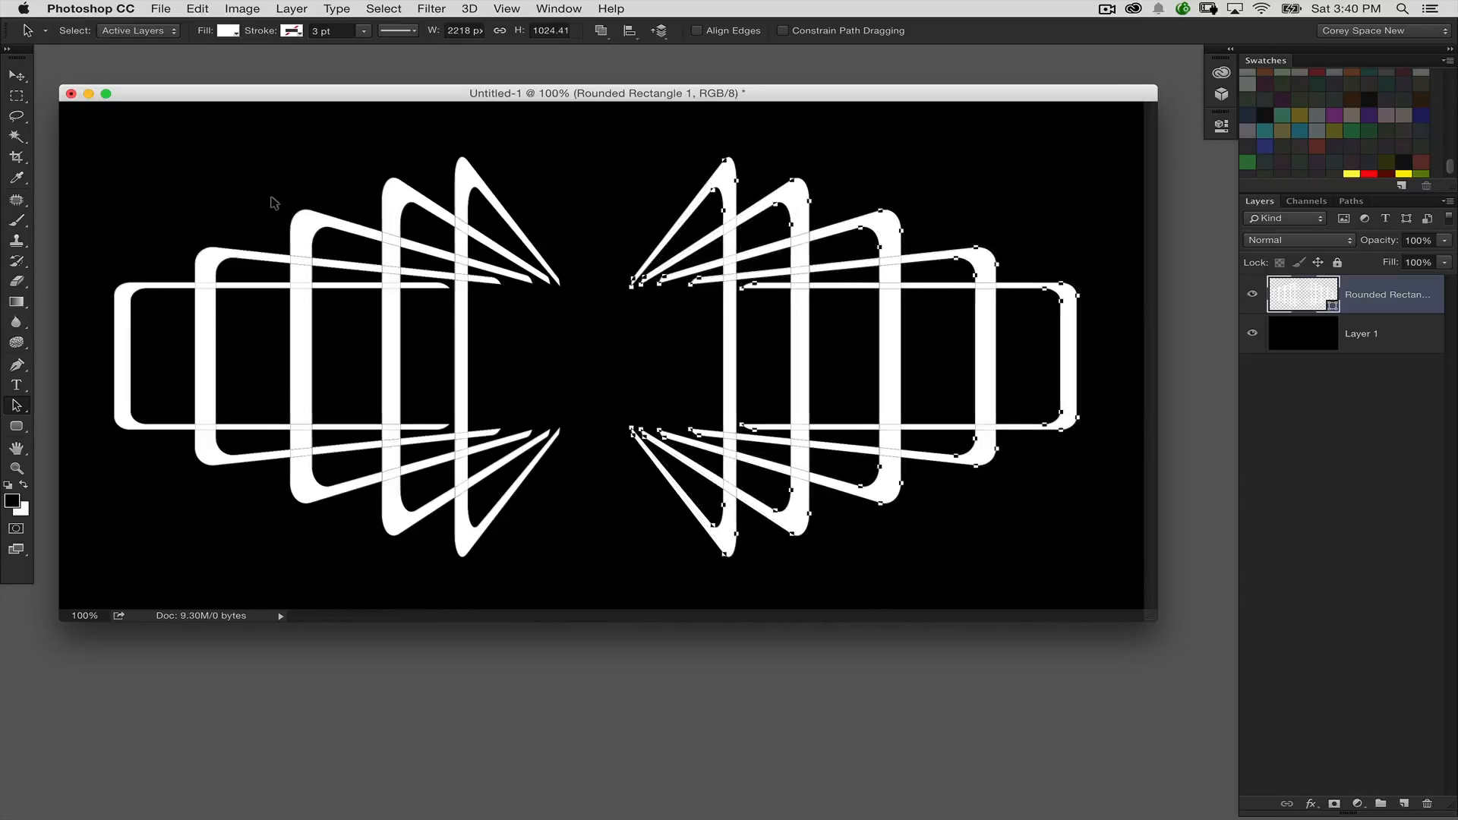
Step: Nudge the five left-hand brackets left until the whole shape spans about 2288 px, and deselect them
left_click(308, 191)
left_click_drag(326, 195, 579, 407)
key("shift+Left")
key("shift+Left")
key("shift+Left")
key("shift+Left")
key("shift+Left")
key("shift+Left")
key("shift+Left")
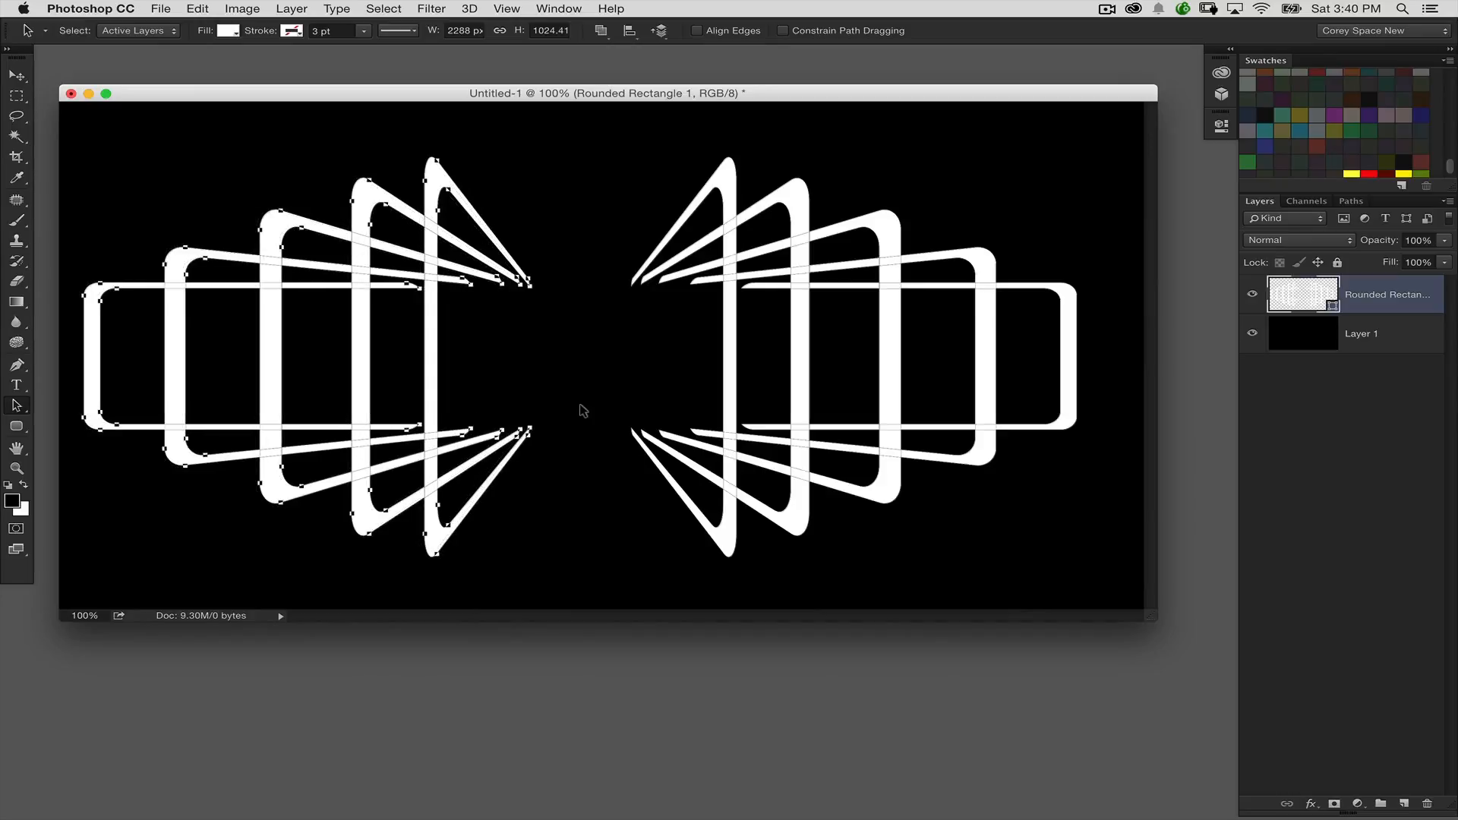
left_click(943, 200)
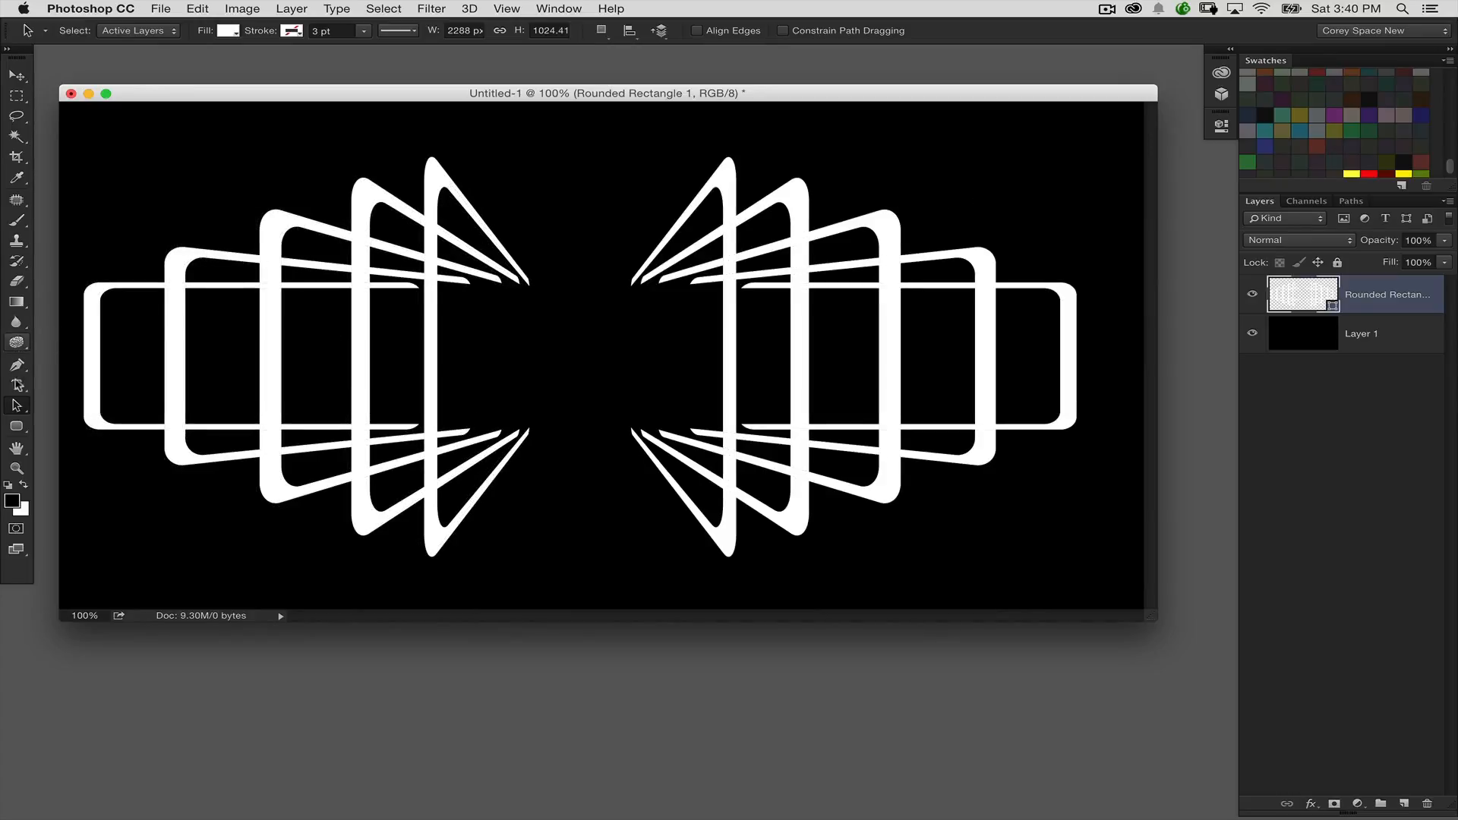
Step: Activate the Rounded Rectangle tool and set it to create its shape on a new layer
left_click_drag(20, 426, 95, 438)
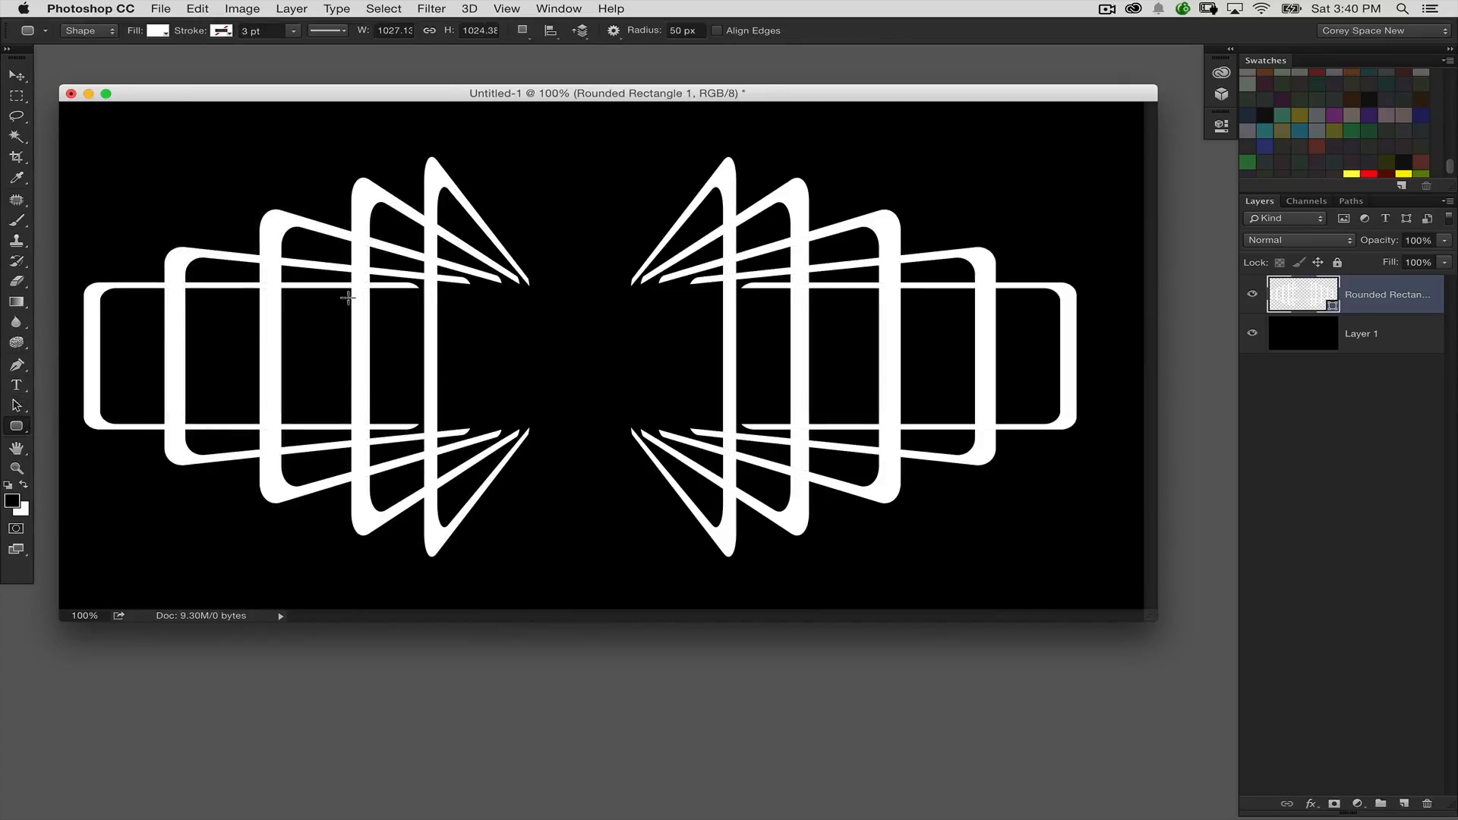
left_click(523, 33)
left_click(539, 41)
Step: Try setting the fill to black while the bracket layer is active, and undo the colour change
left_click(159, 31)
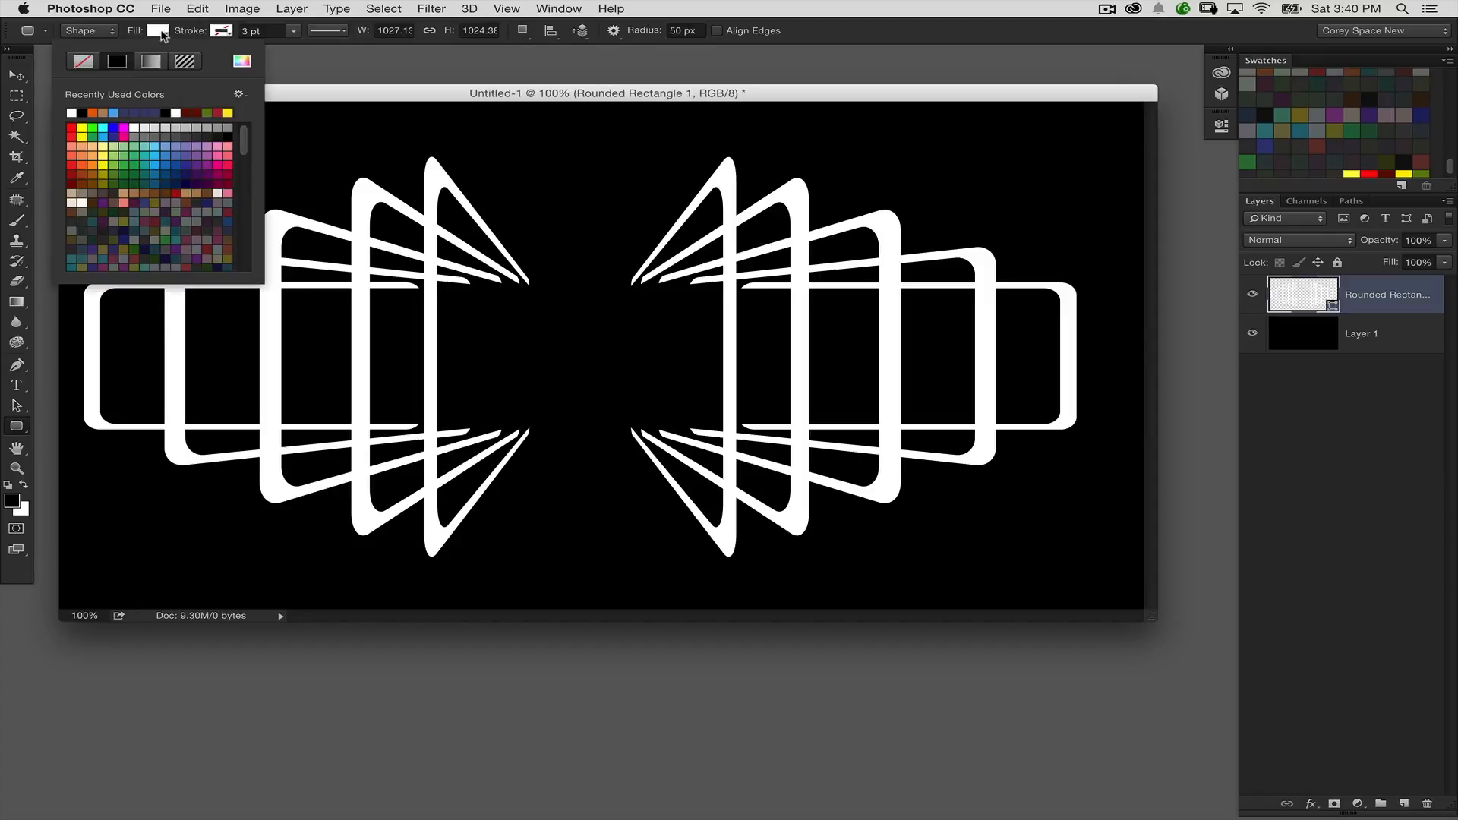
left_click(82, 112)
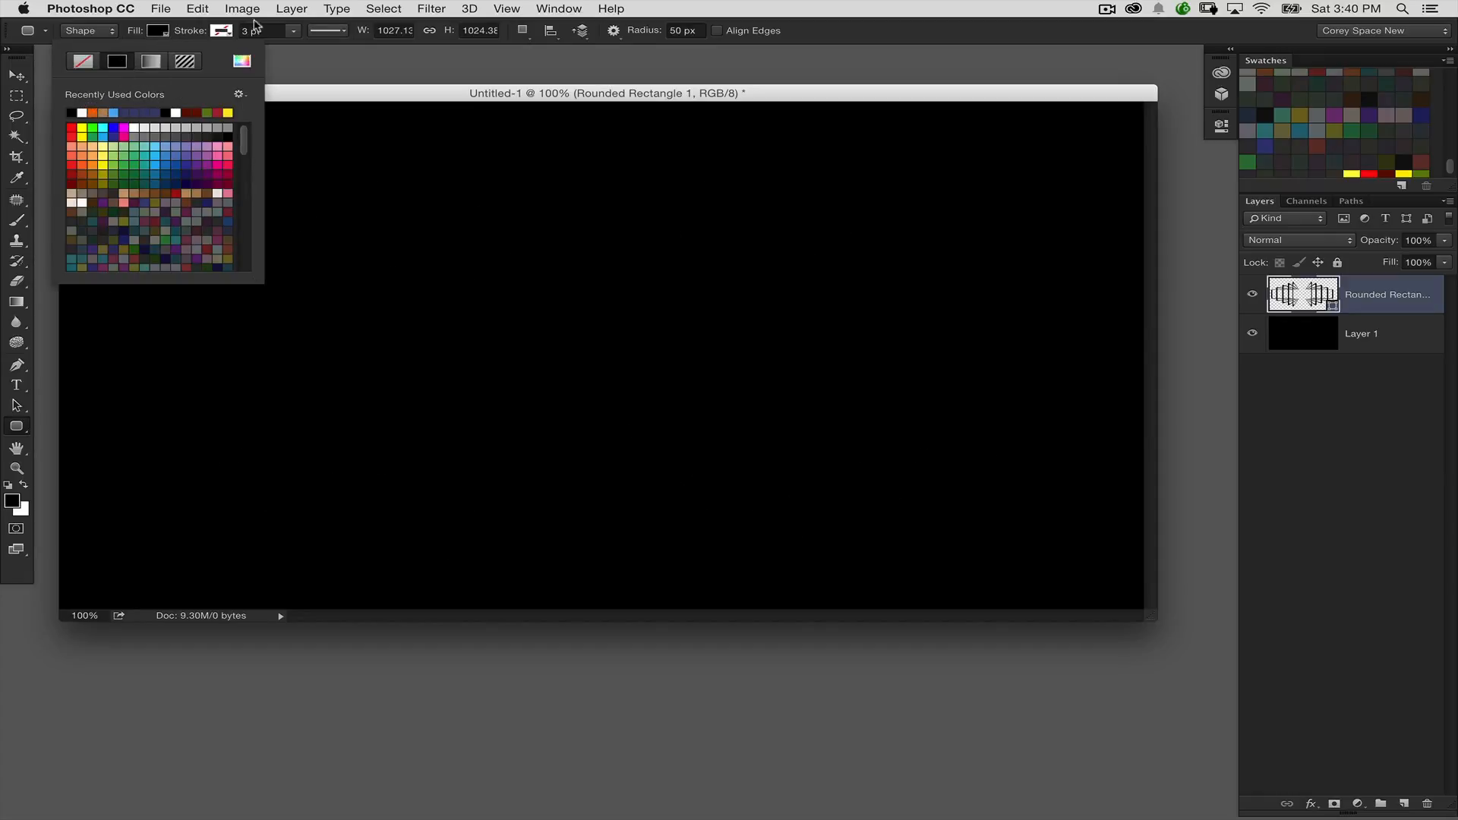
left_click(225, 31)
left_click(437, 114)
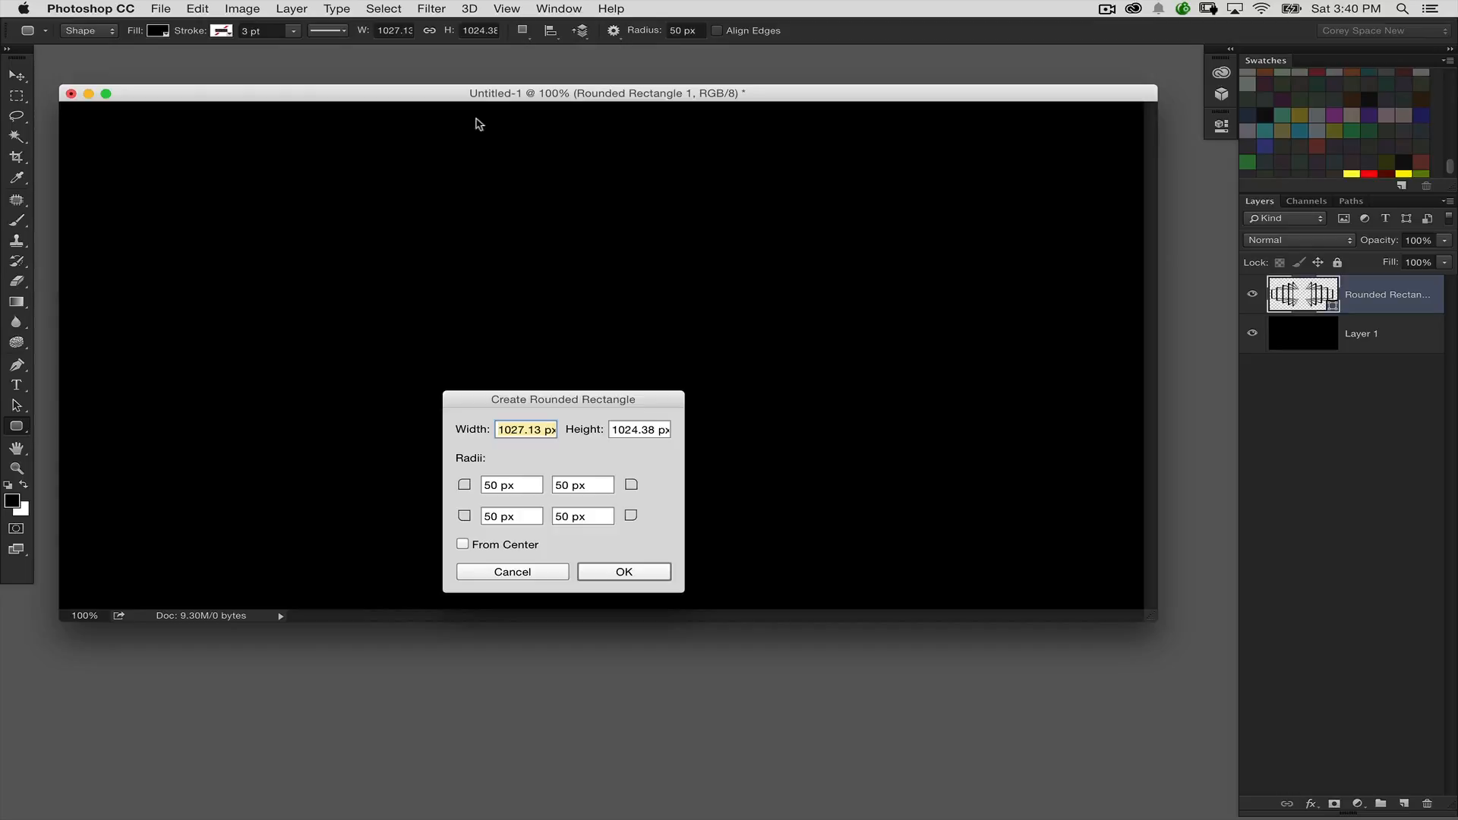
left_click(544, 570)
key("super+z")
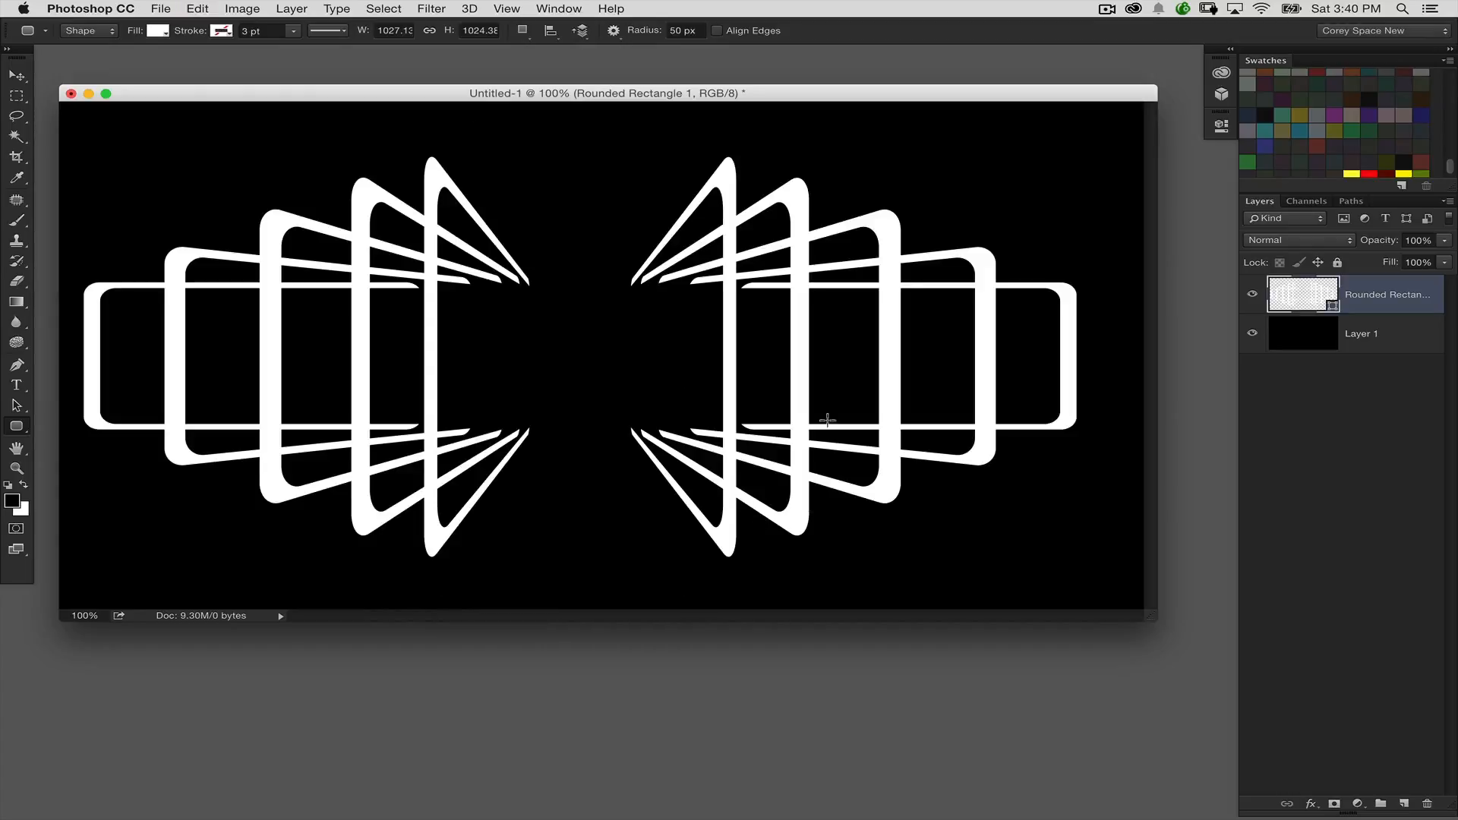
Step: Draw a rounded rectangle about 782 × 403 px with 50 px corners over the gap between the bracket groups and fill it black
left_click(1297, 339)
left_click(1291, 293)
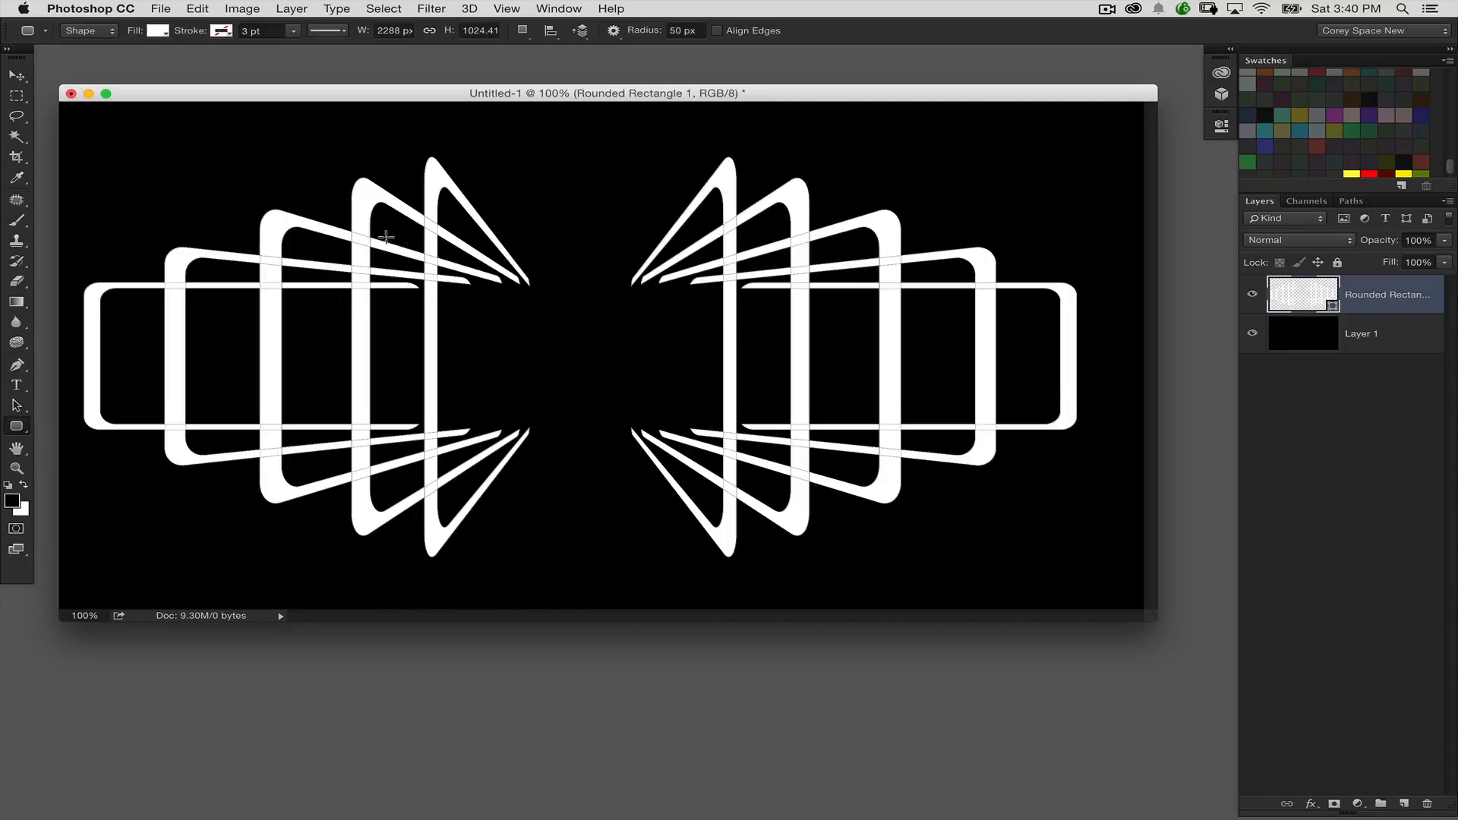
left_click_drag(421, 273, 760, 429)
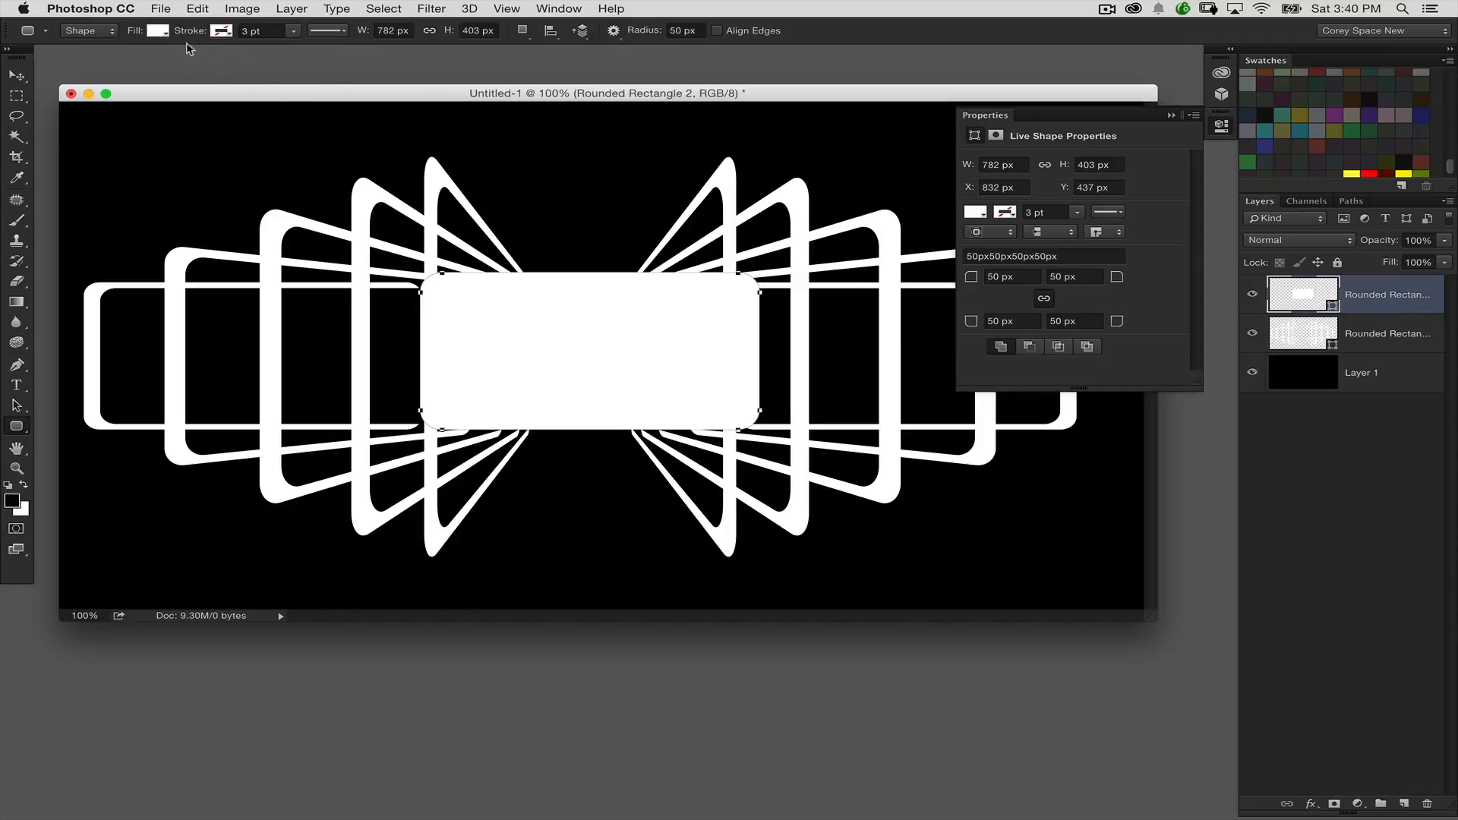
left_click(161, 35)
left_click(72, 114)
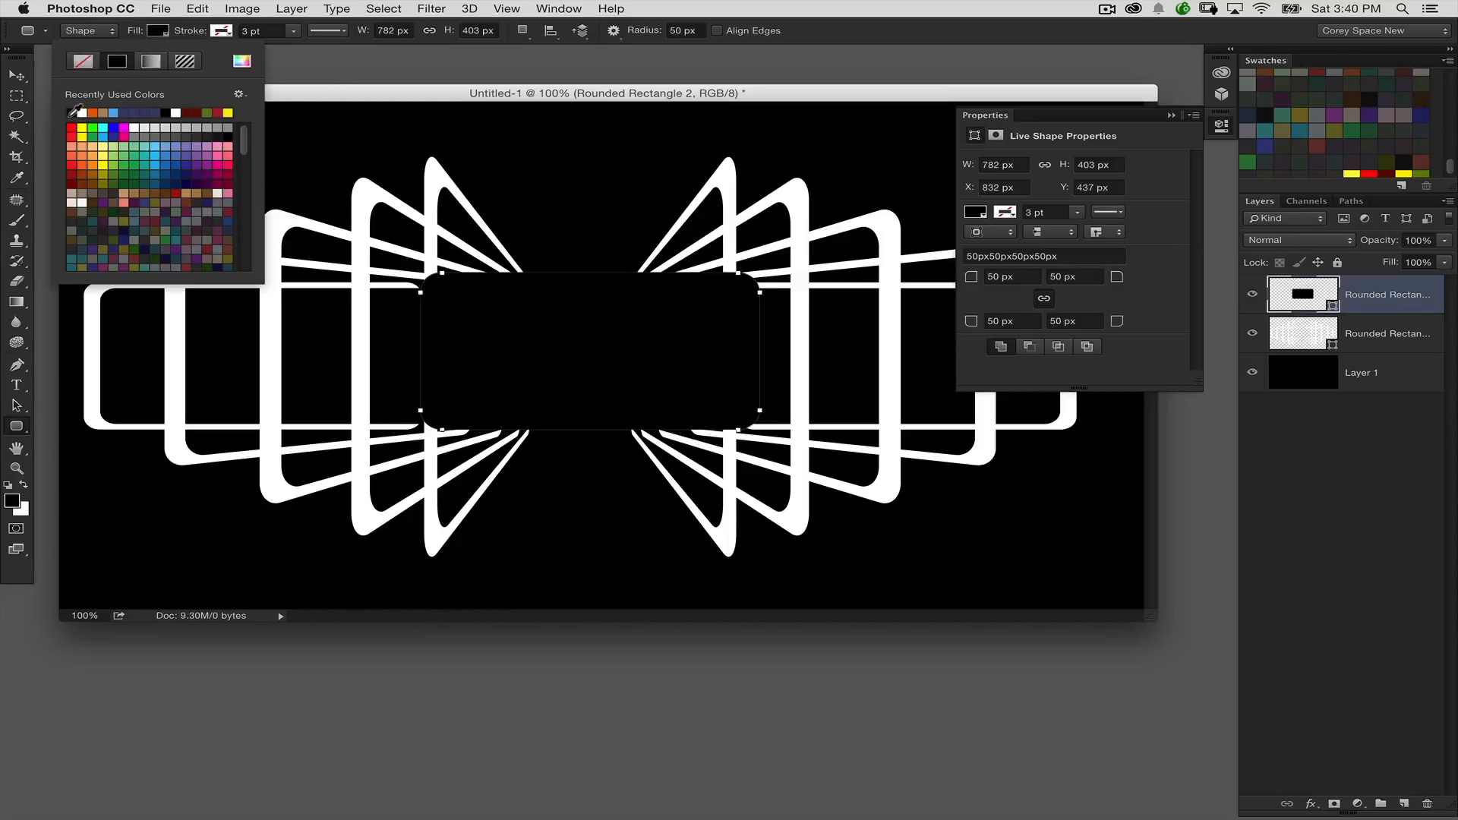
Step: Give the central black rounded rectangle a white stroke 10 pt wide
left_click(224, 32)
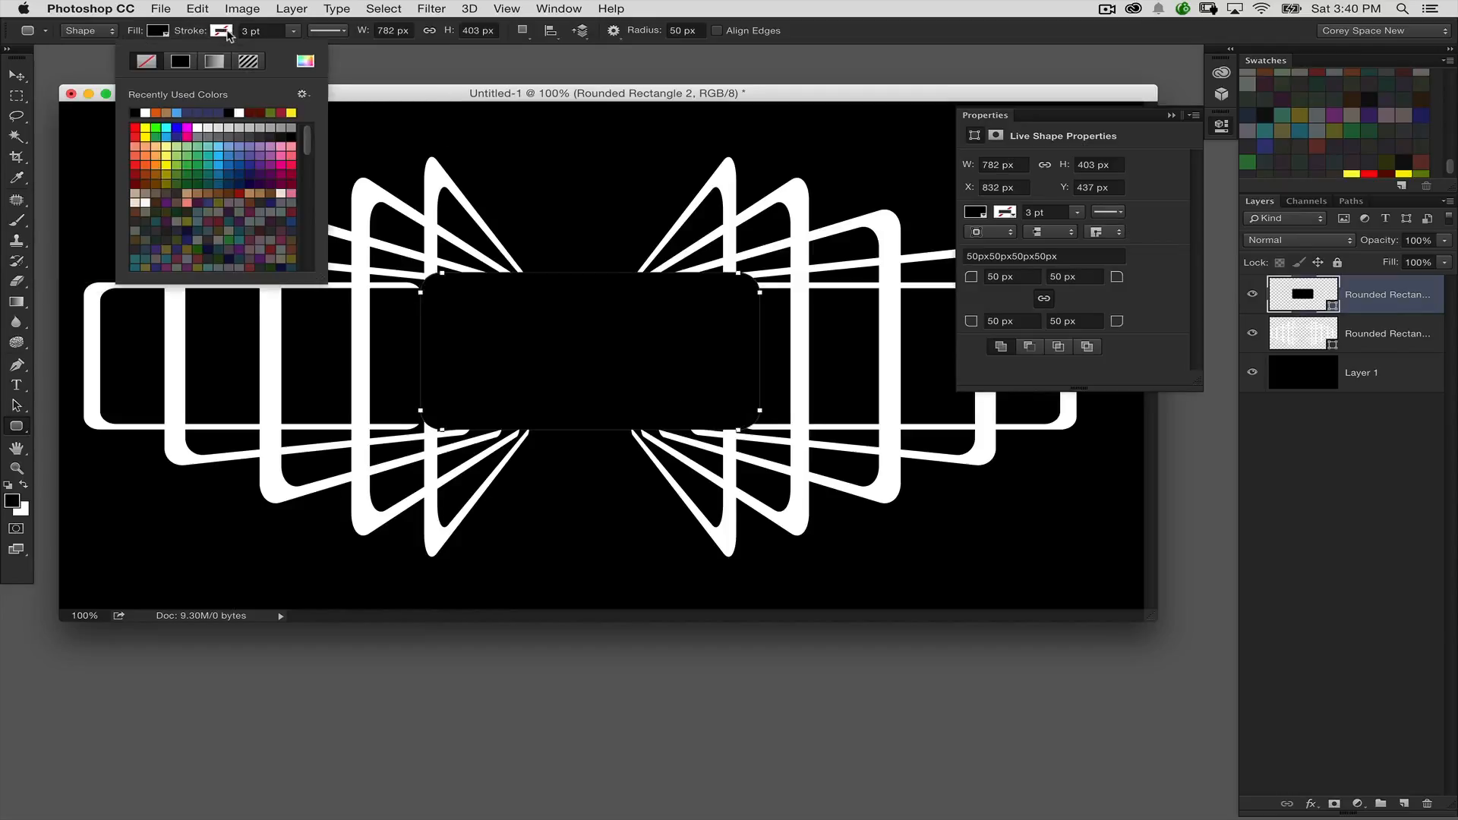
left_click(145, 111)
left_click_drag(273, 30, 103, 37)
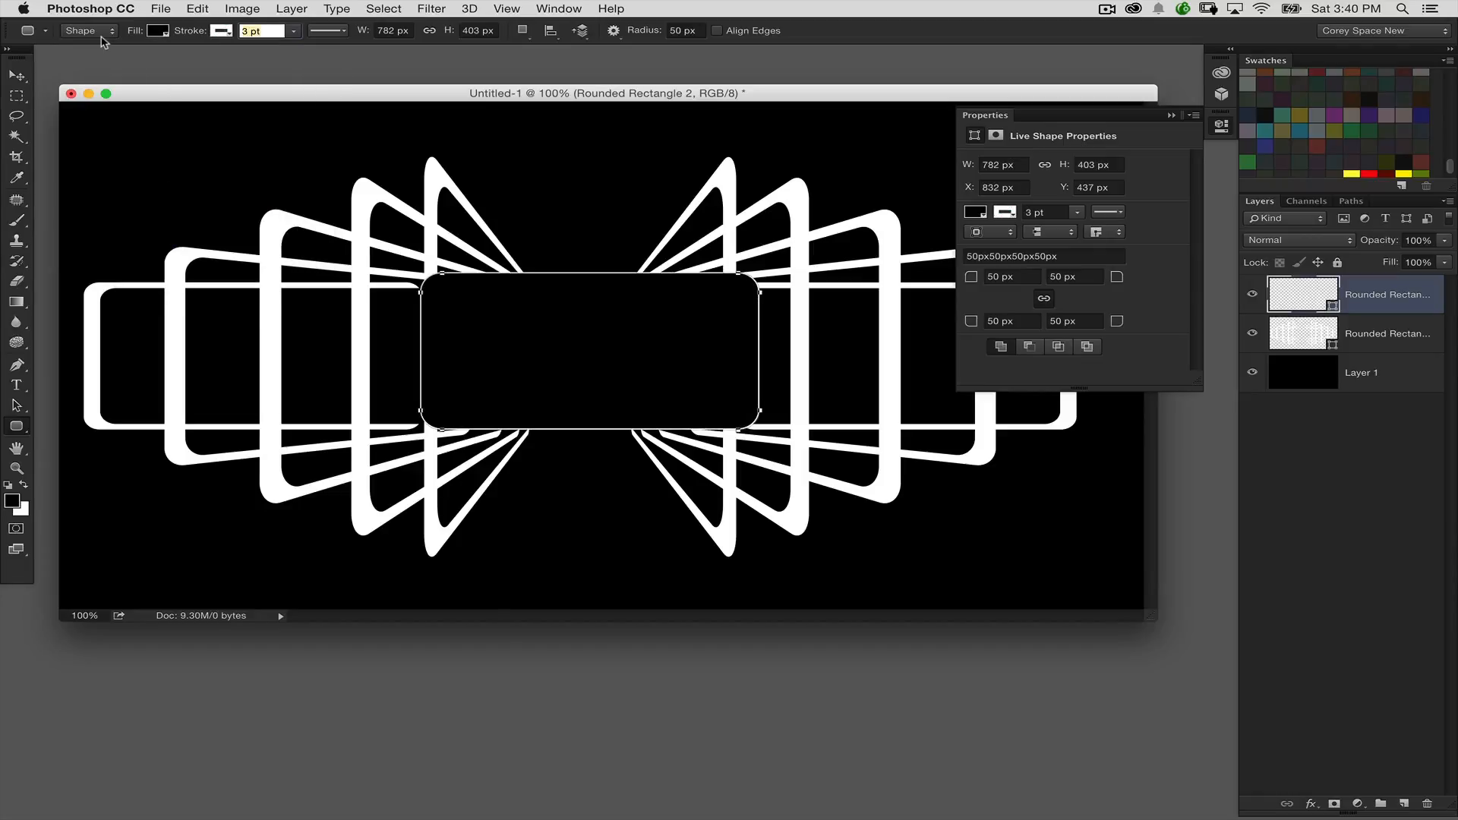
type("10")
key("Return")
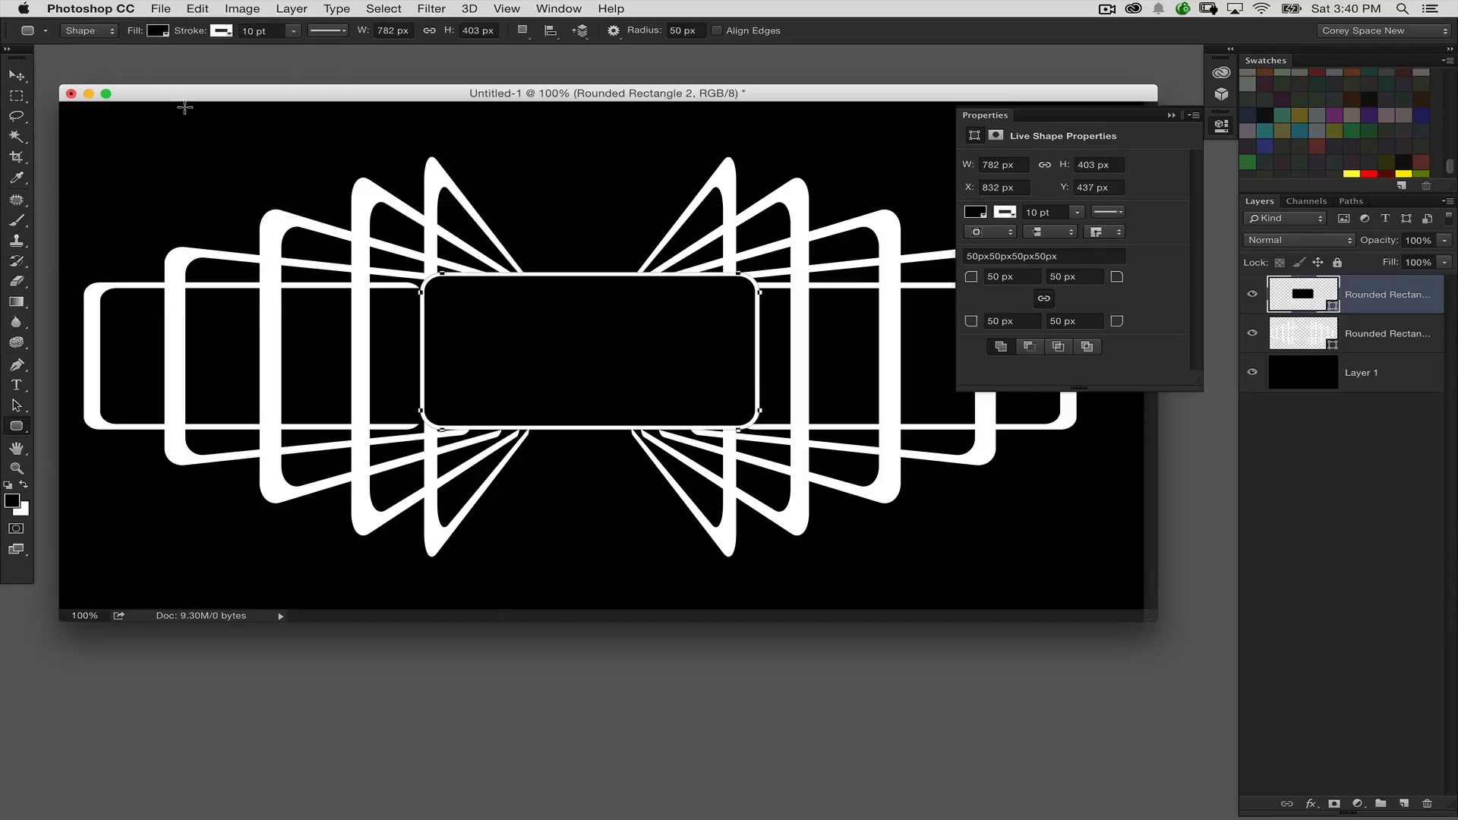
Step: Centre the rounded rectangle horizontally on the whole canvas, and remove the selection
left_click(17, 76)
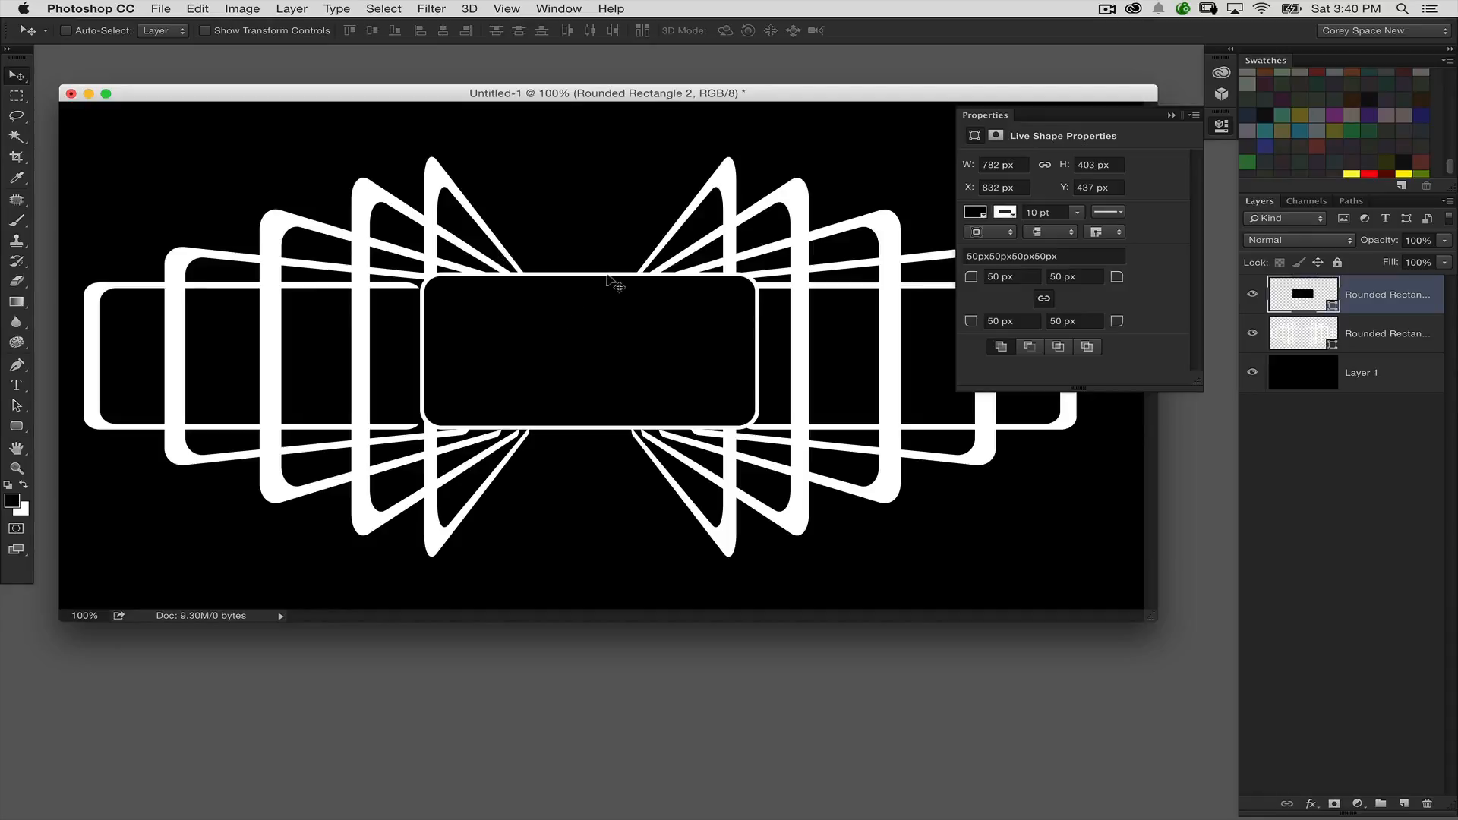
key("super+a")
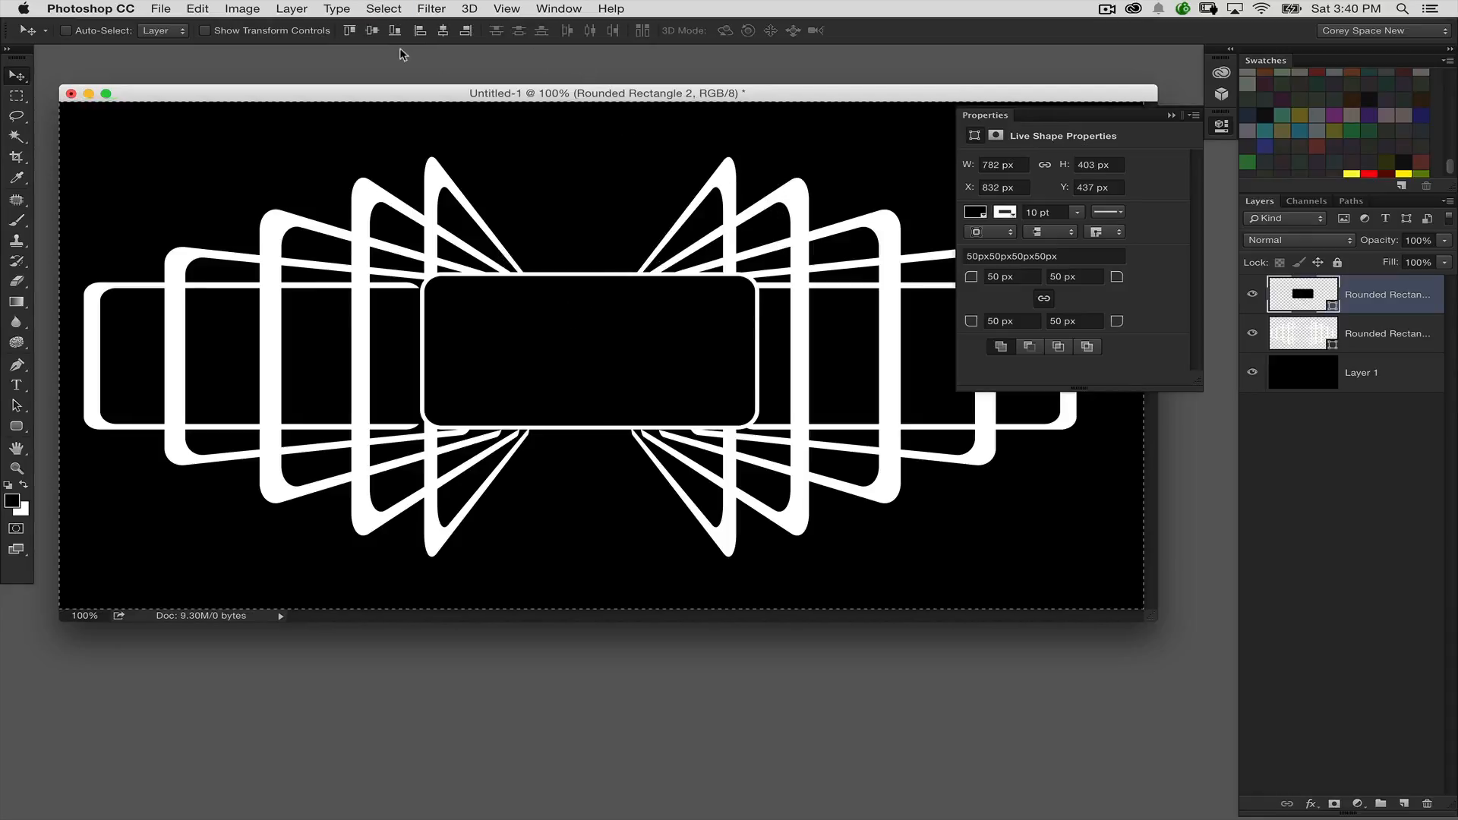
left_click(443, 33)
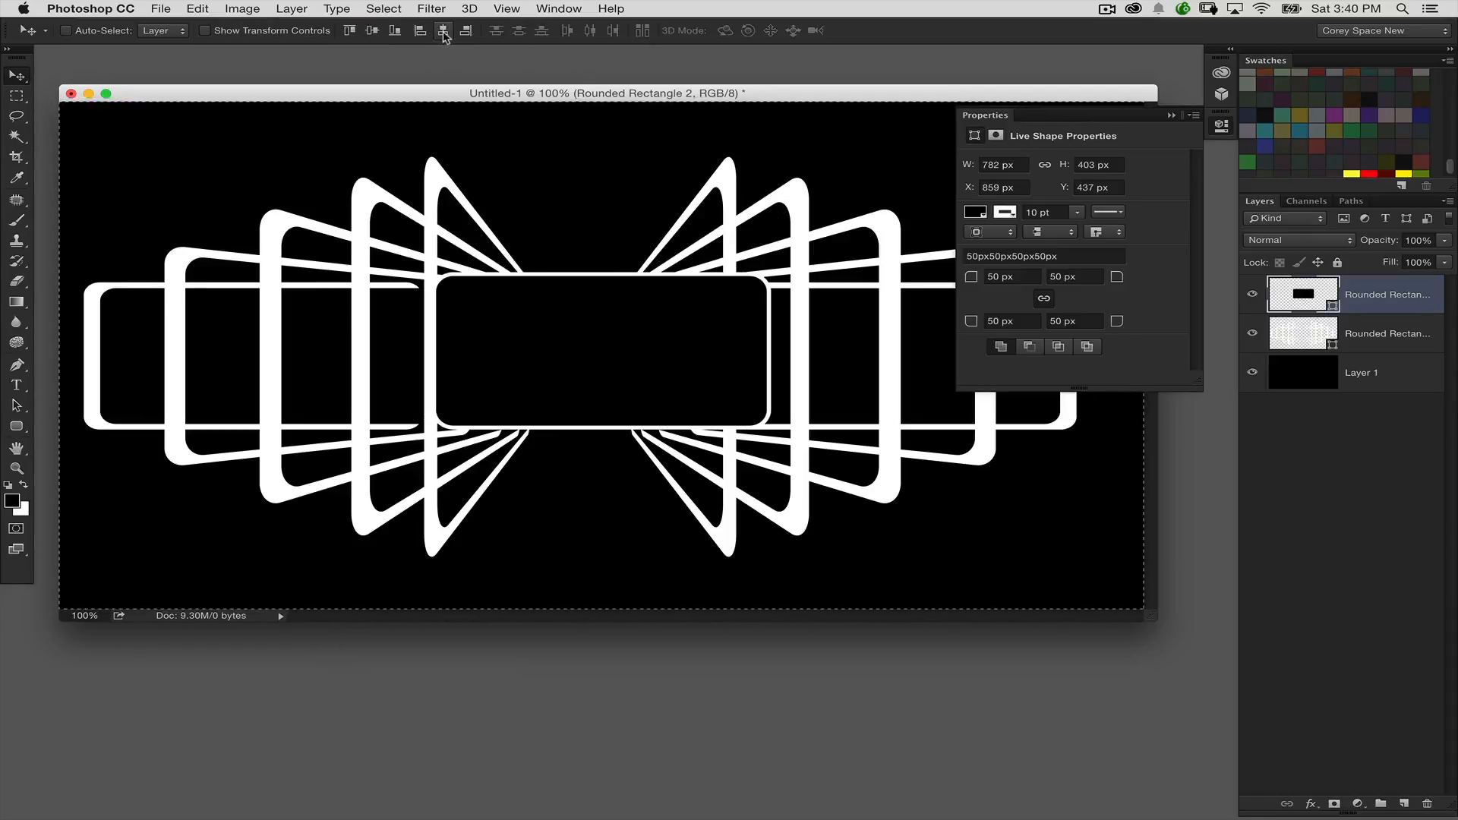
key("super+d")
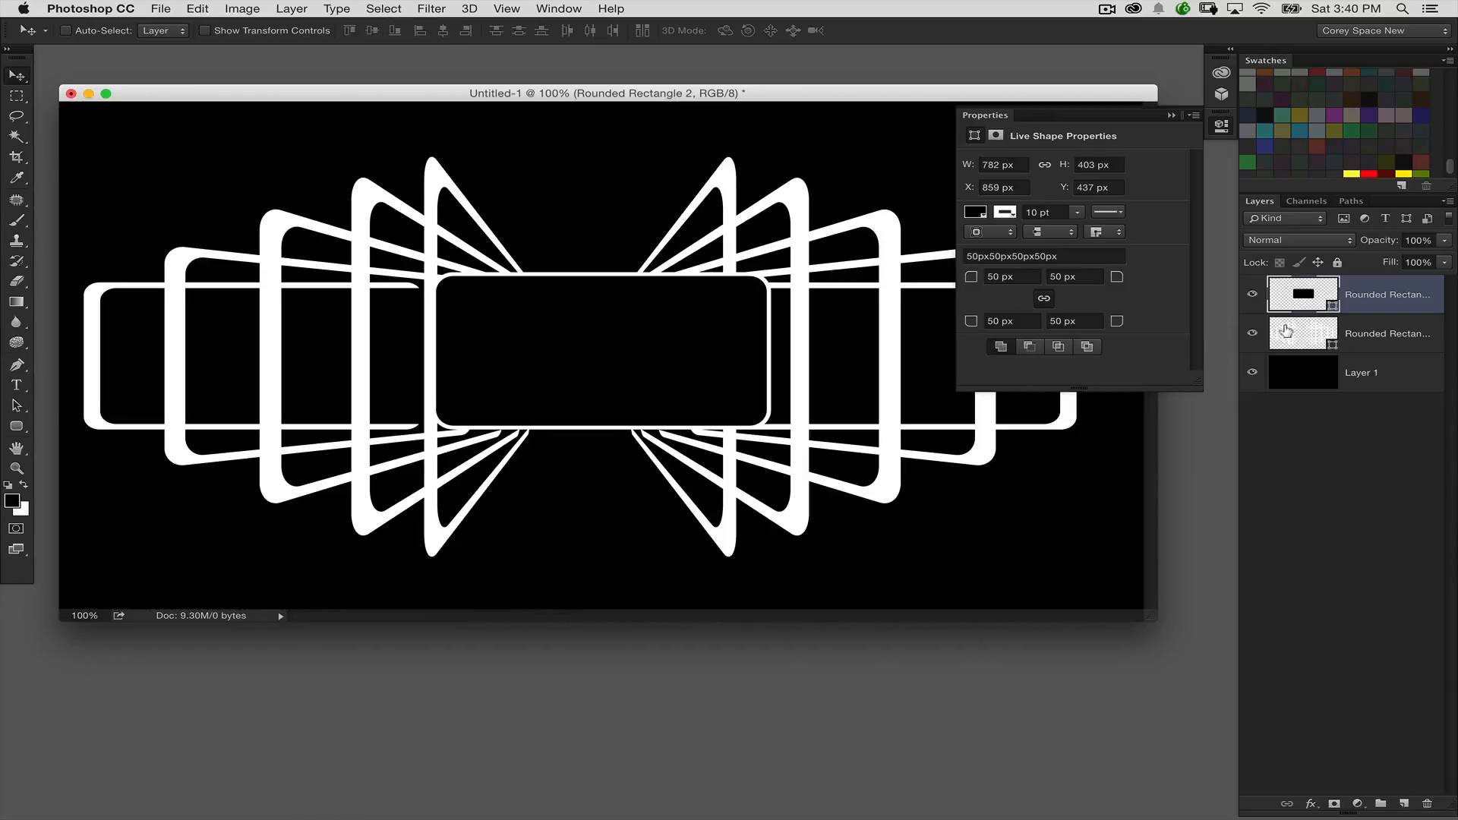
Step: Try aligning all the bracket paths by their horizontal centres, and undo the alignment
left_click(1286, 331)
left_click(17, 405)
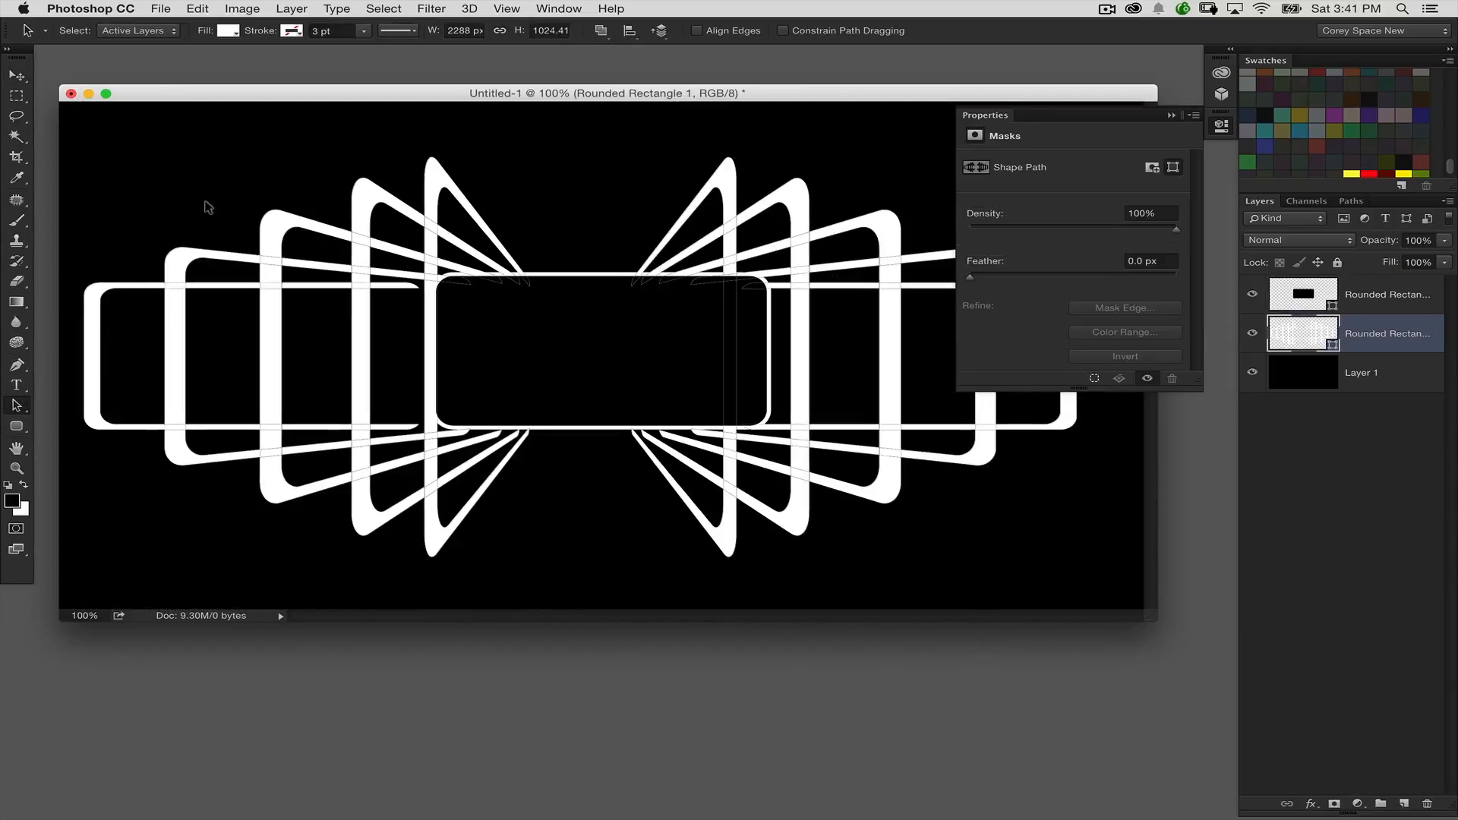
left_click_drag(176, 168, 1026, 541)
key("super+a")
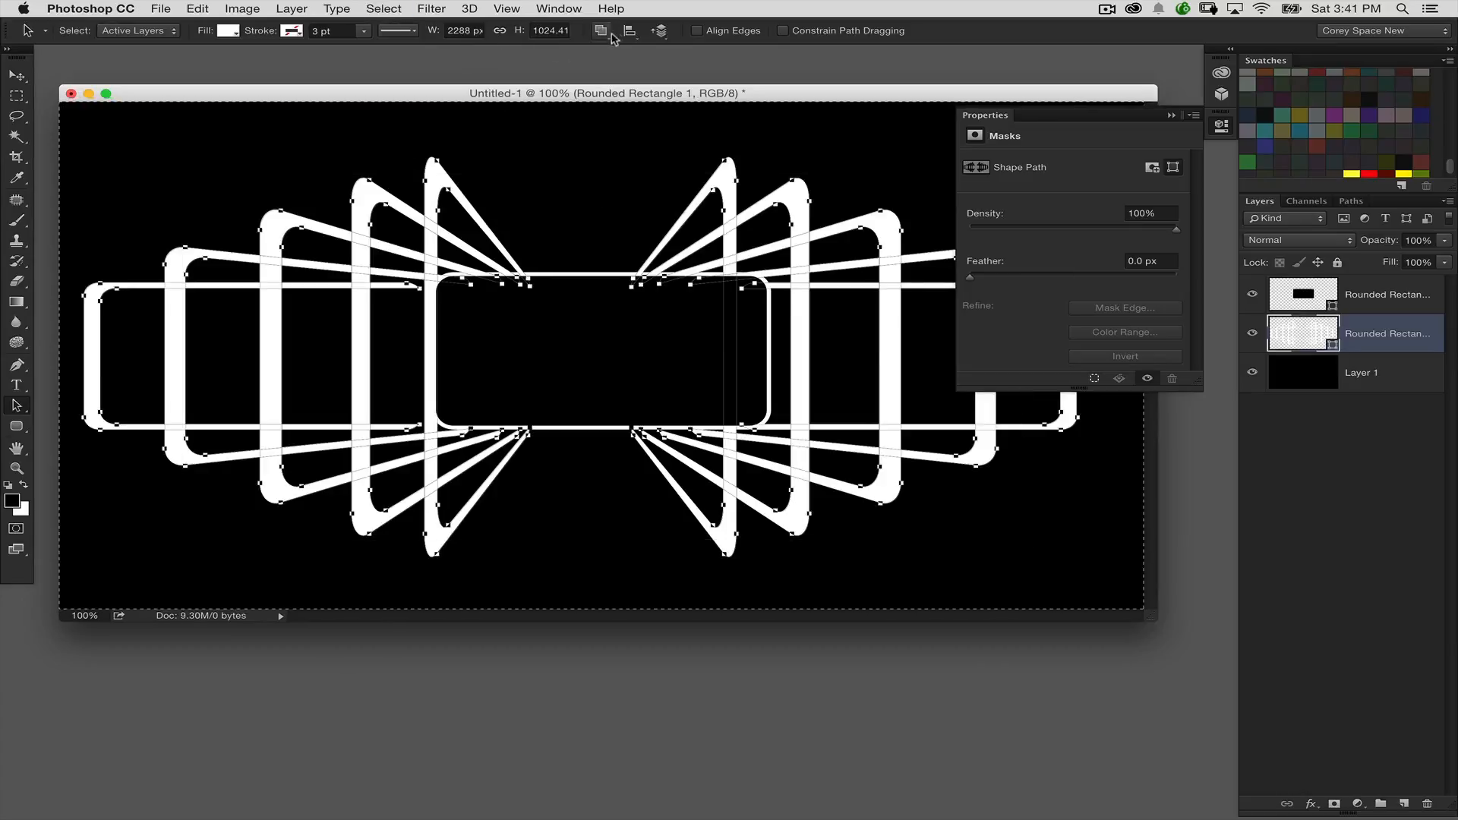
left_click(629, 31)
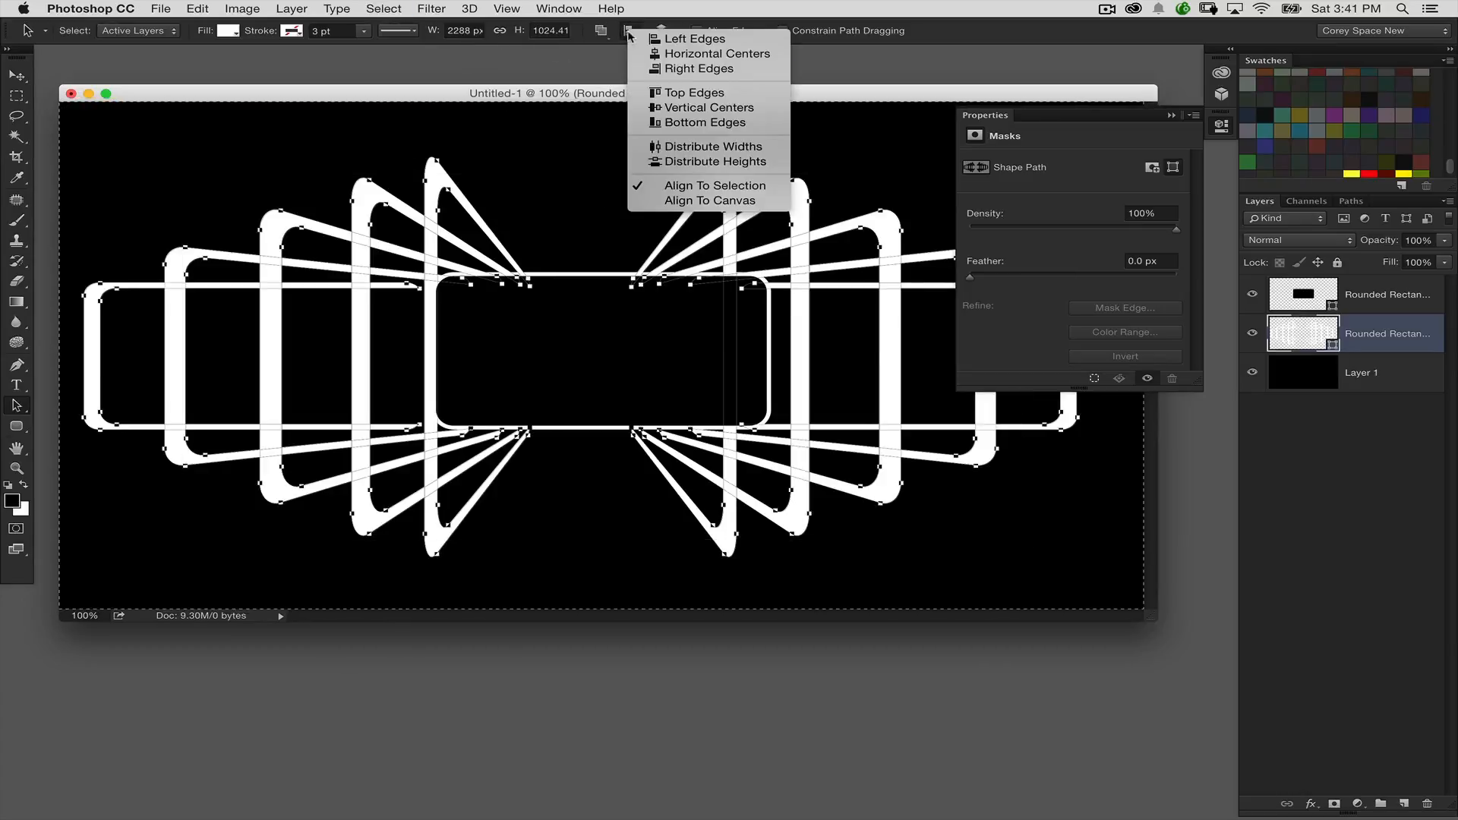
left_click(683, 54)
key("super+z")
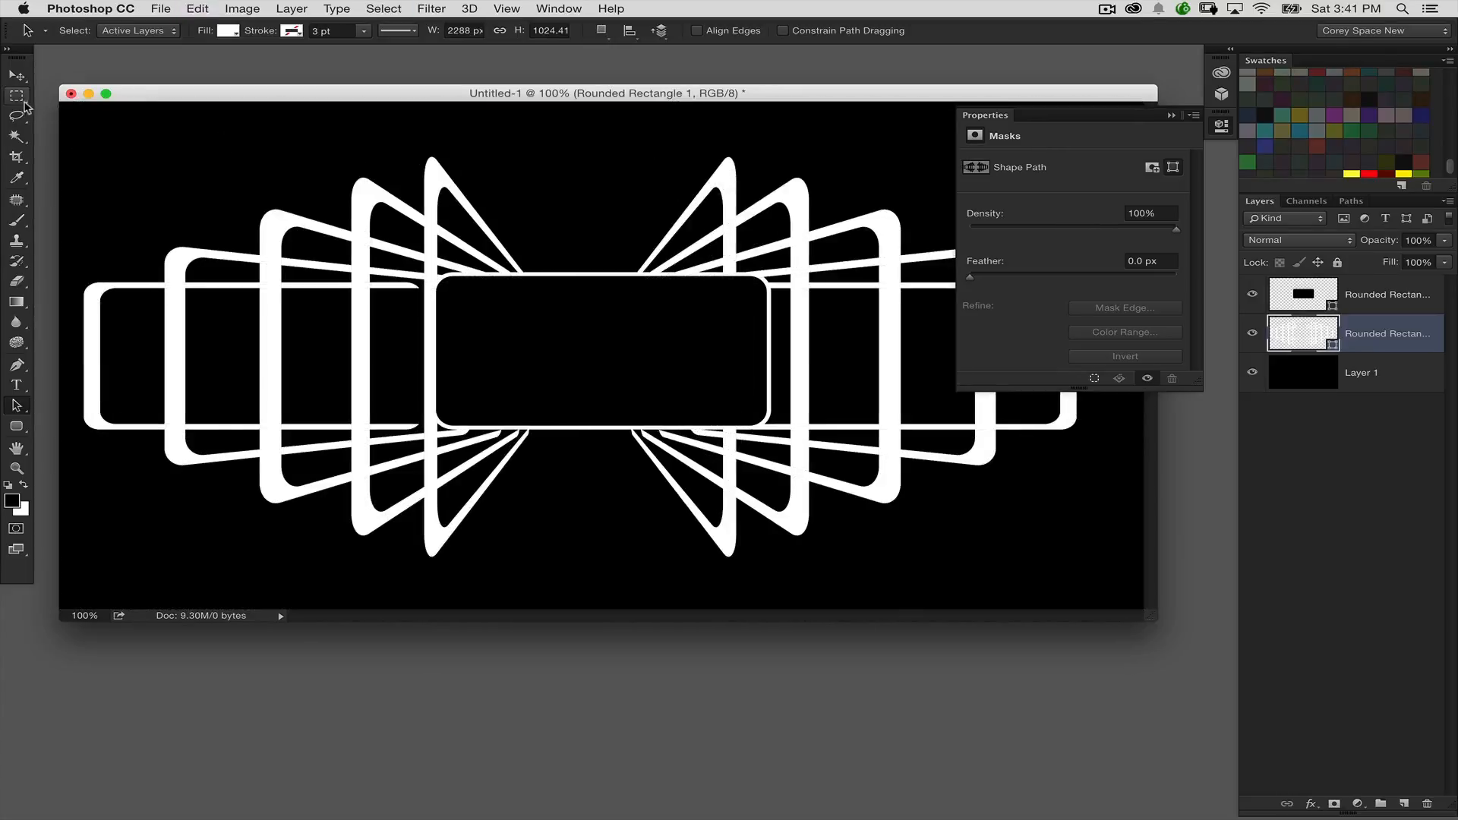
Step: Centre the bracket shape layer as a whole horizontally on the canvas
key("super+d")
left_click(17, 79)
left_click(442, 30)
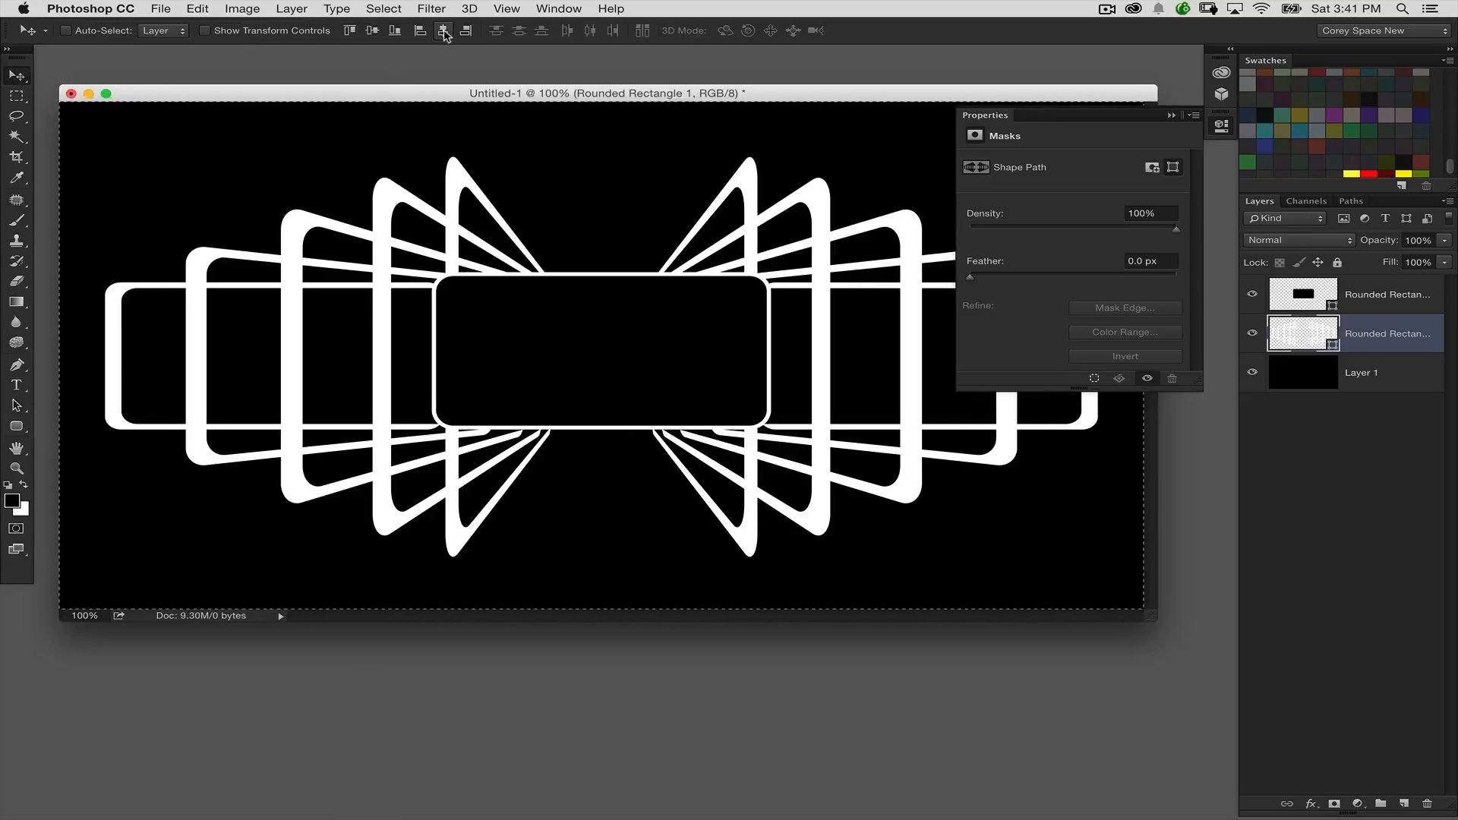
Step: Collapse the shape properties and compare the design with the central rectangle hidden and shown
left_click(979, 117)
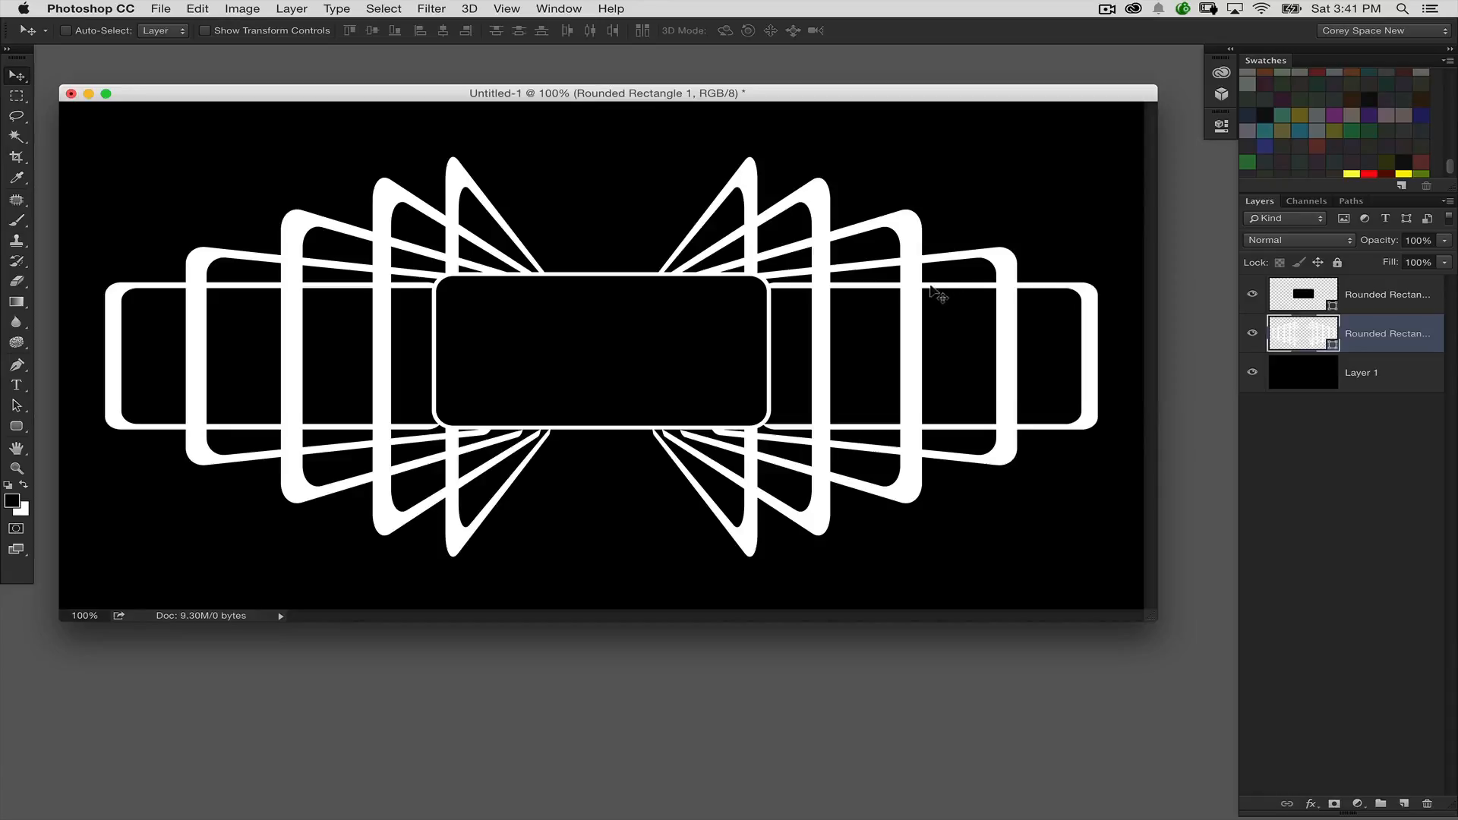
left_click(1249, 295)
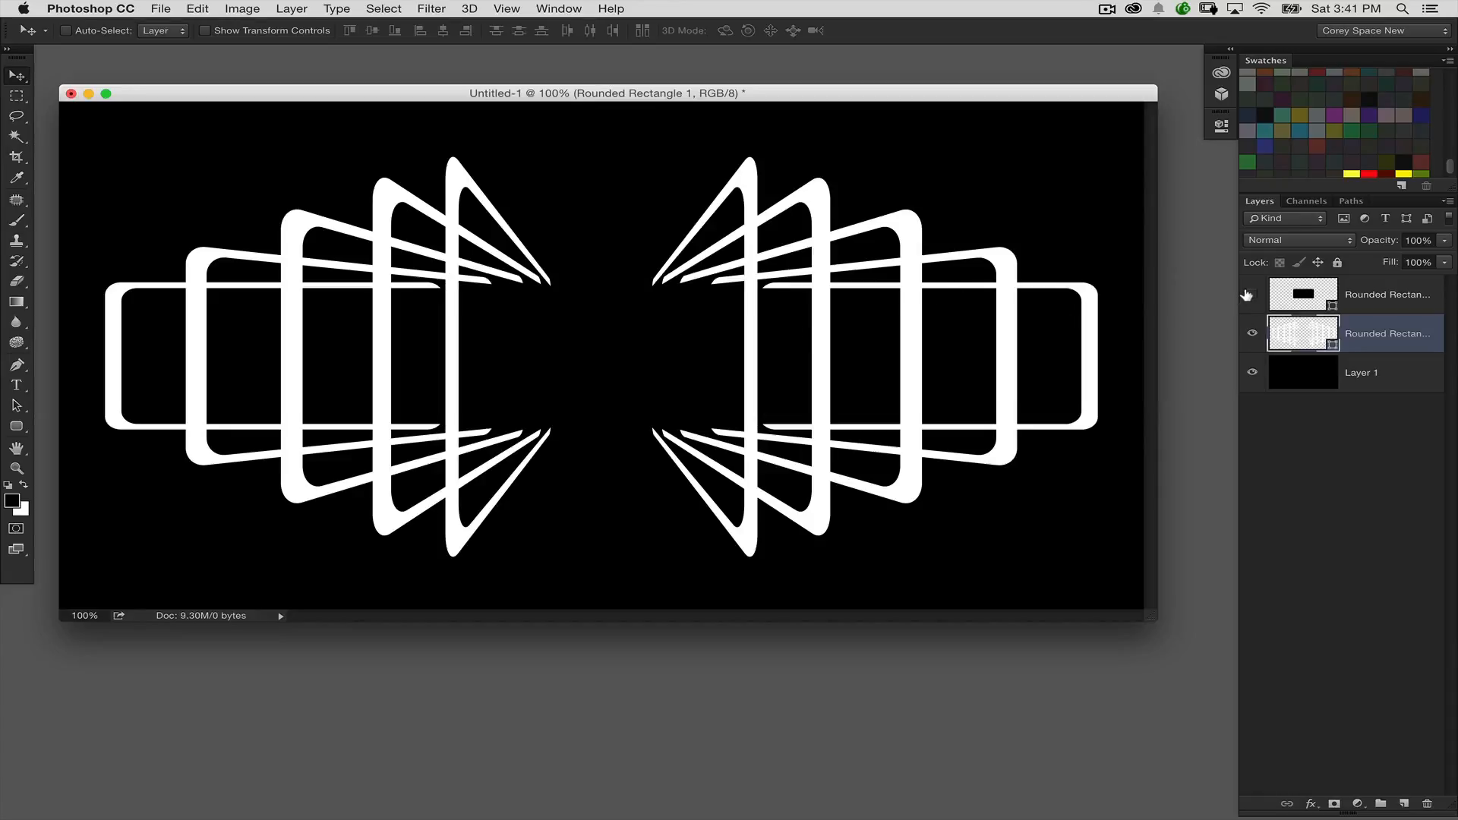
left_click(1252, 295)
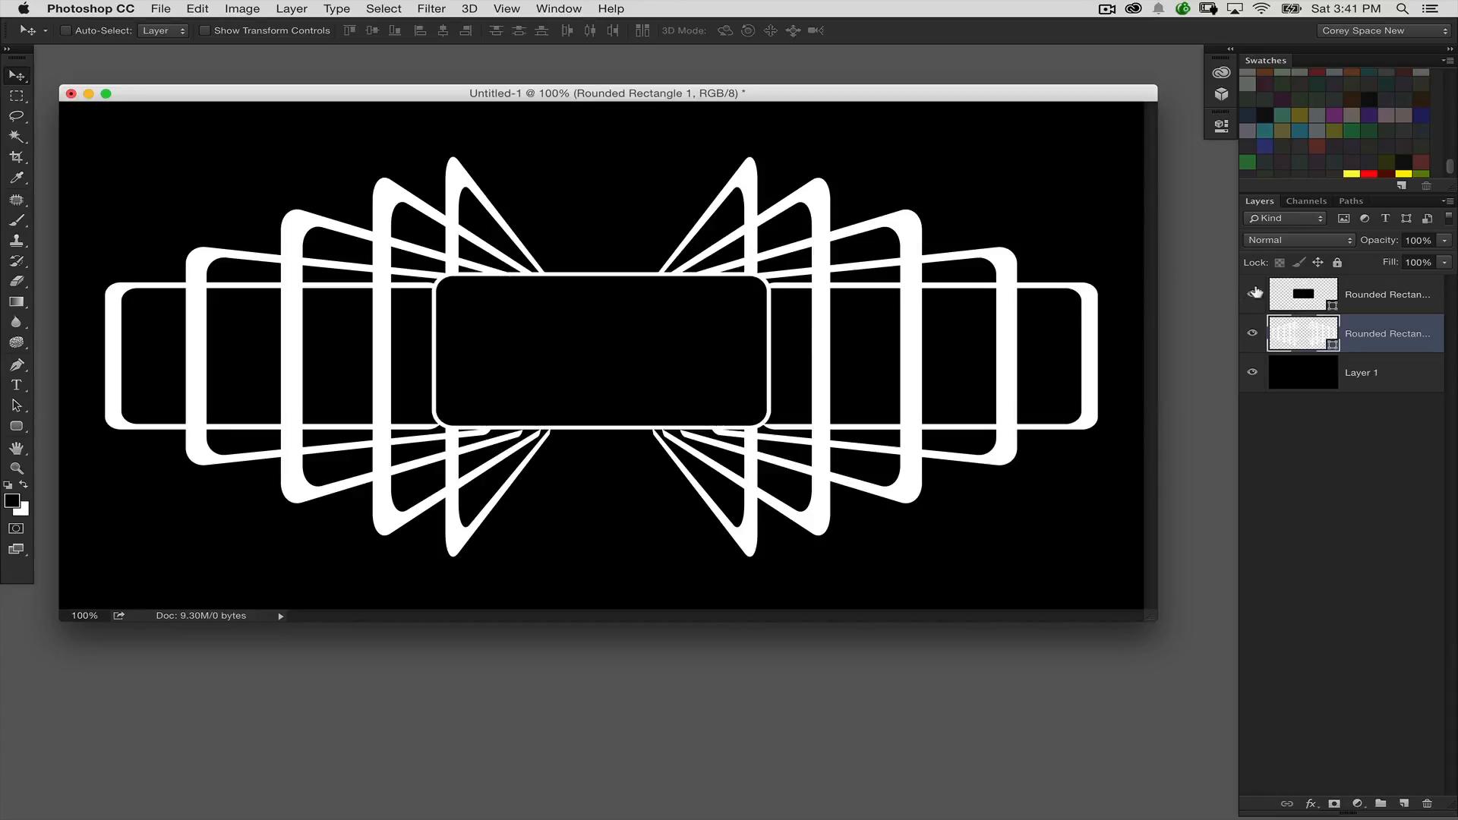
Step: Add an Outer Glow layer style to the bracket layer
left_click(1296, 302)
left_click(1308, 332)
double_click(1409, 348)
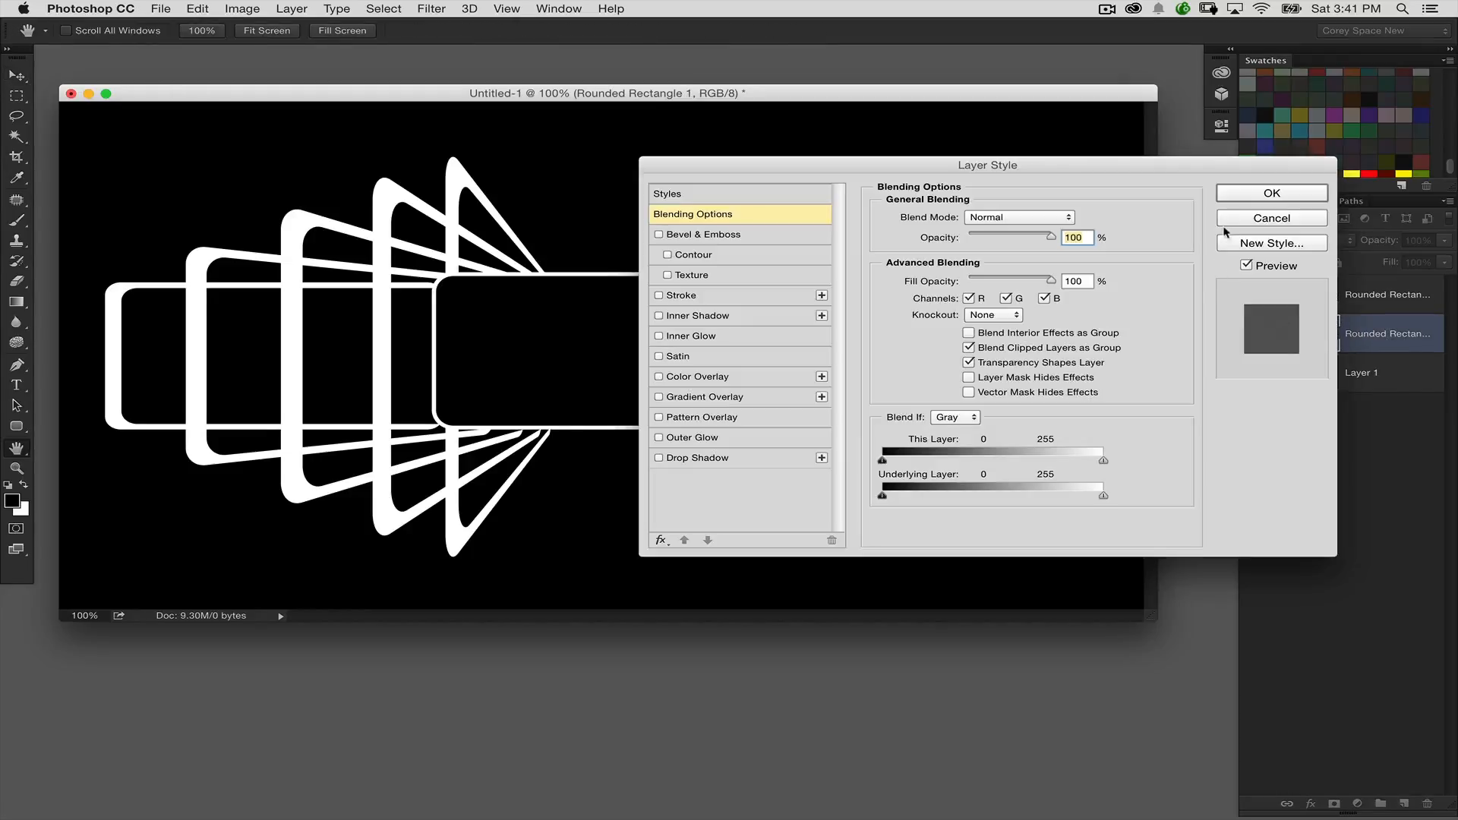
left_click_drag(1063, 165, 1147, 253)
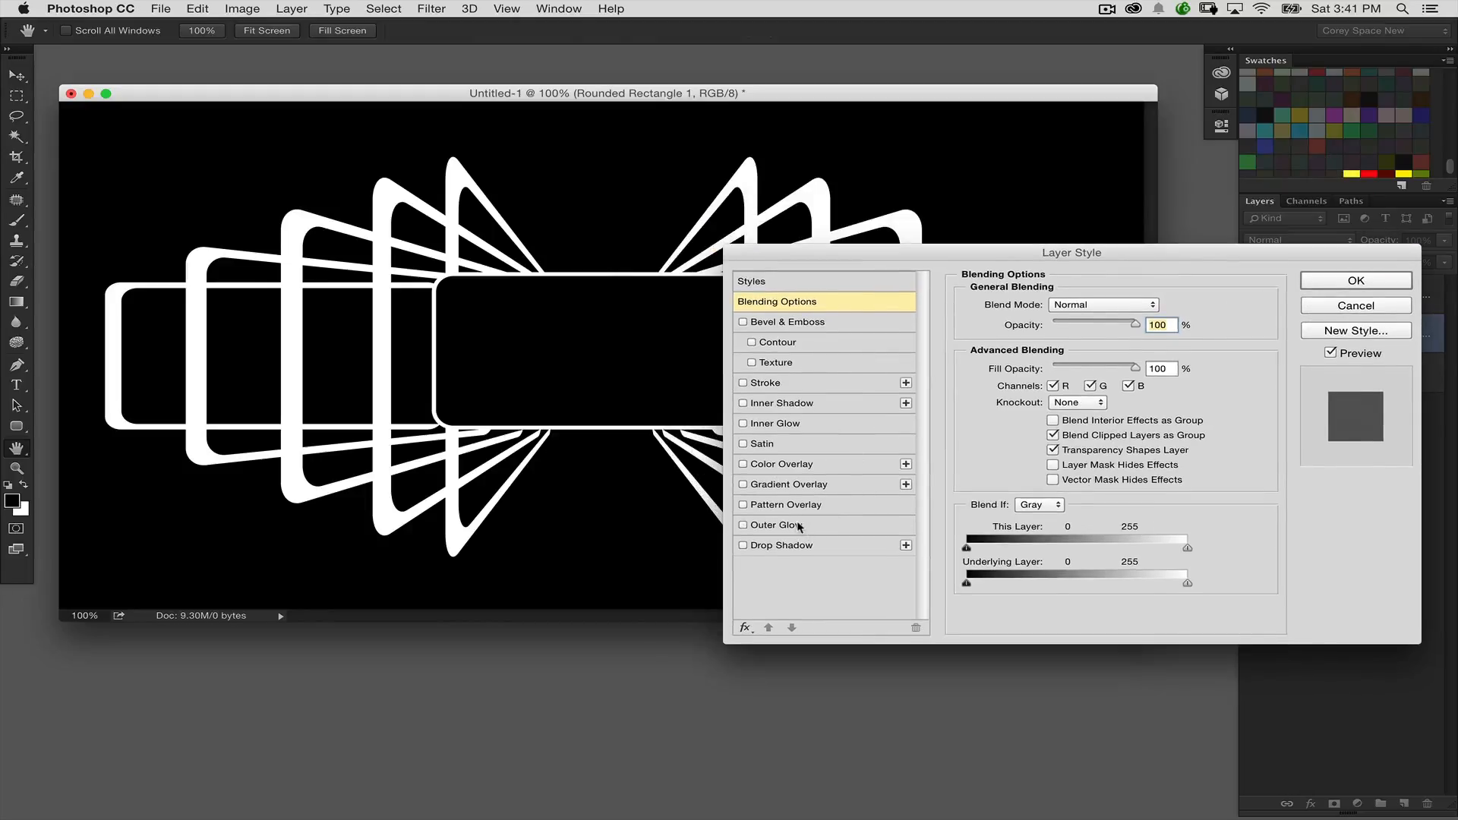
left_click(799, 525)
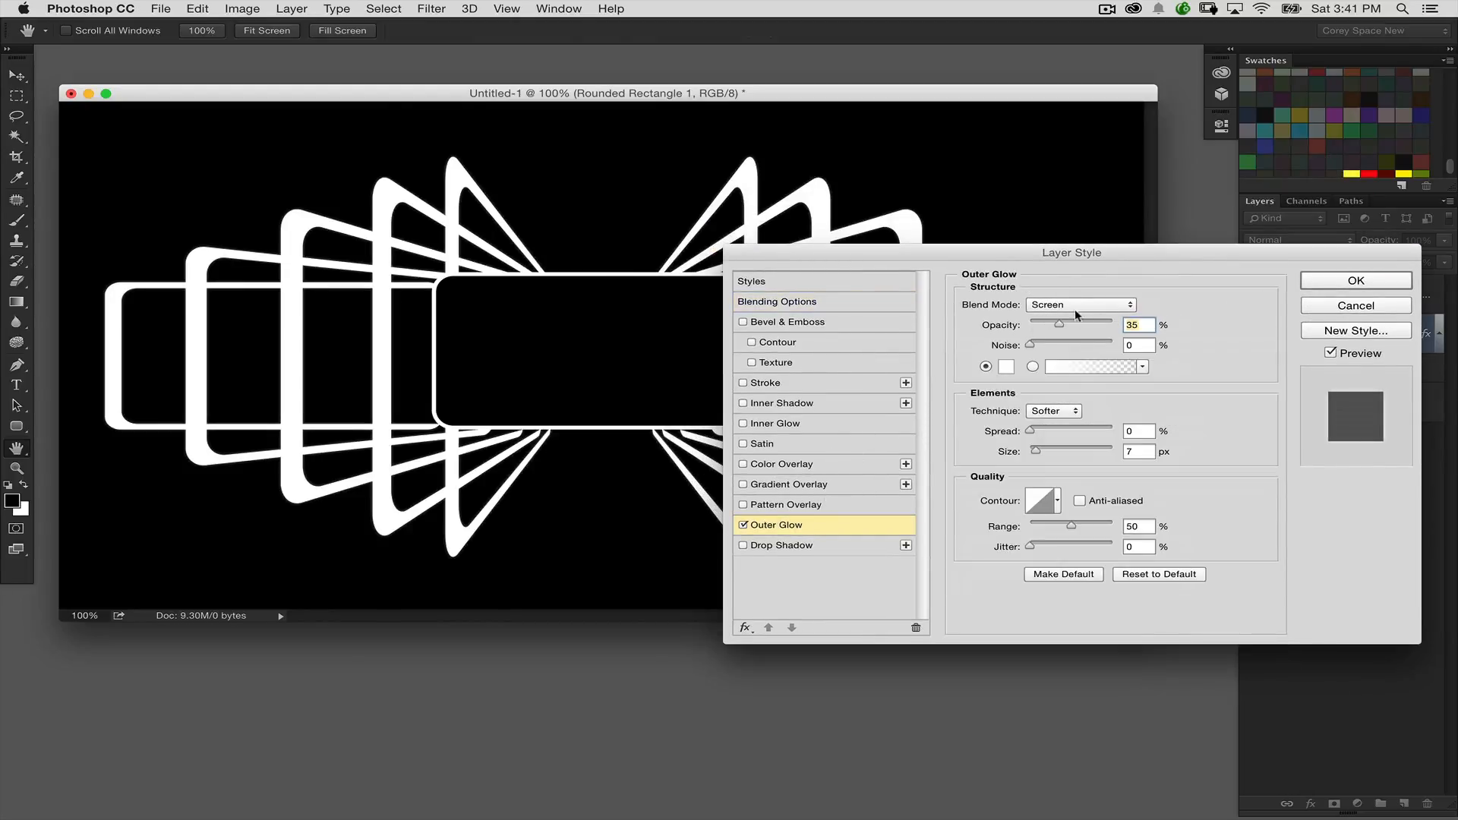
Step: Set the Outer Glow colour of the brackets to a saturated hot pink
left_click(1004, 367)
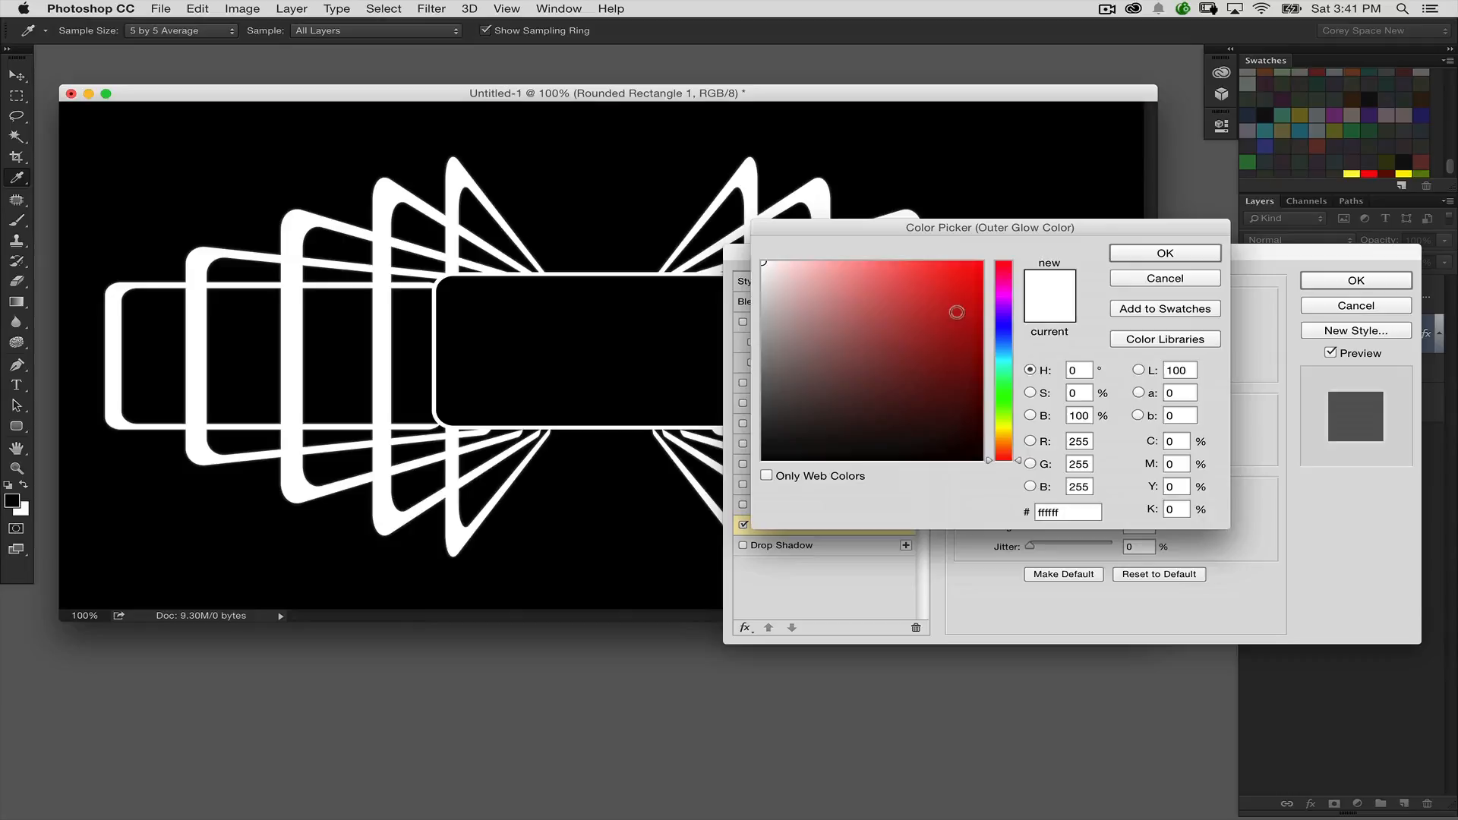
left_click(1003, 296)
left_click(971, 274)
left_click_drag(1005, 302, 1005, 284)
left_click_drag(973, 272, 983, 280)
left_click(1132, 255)
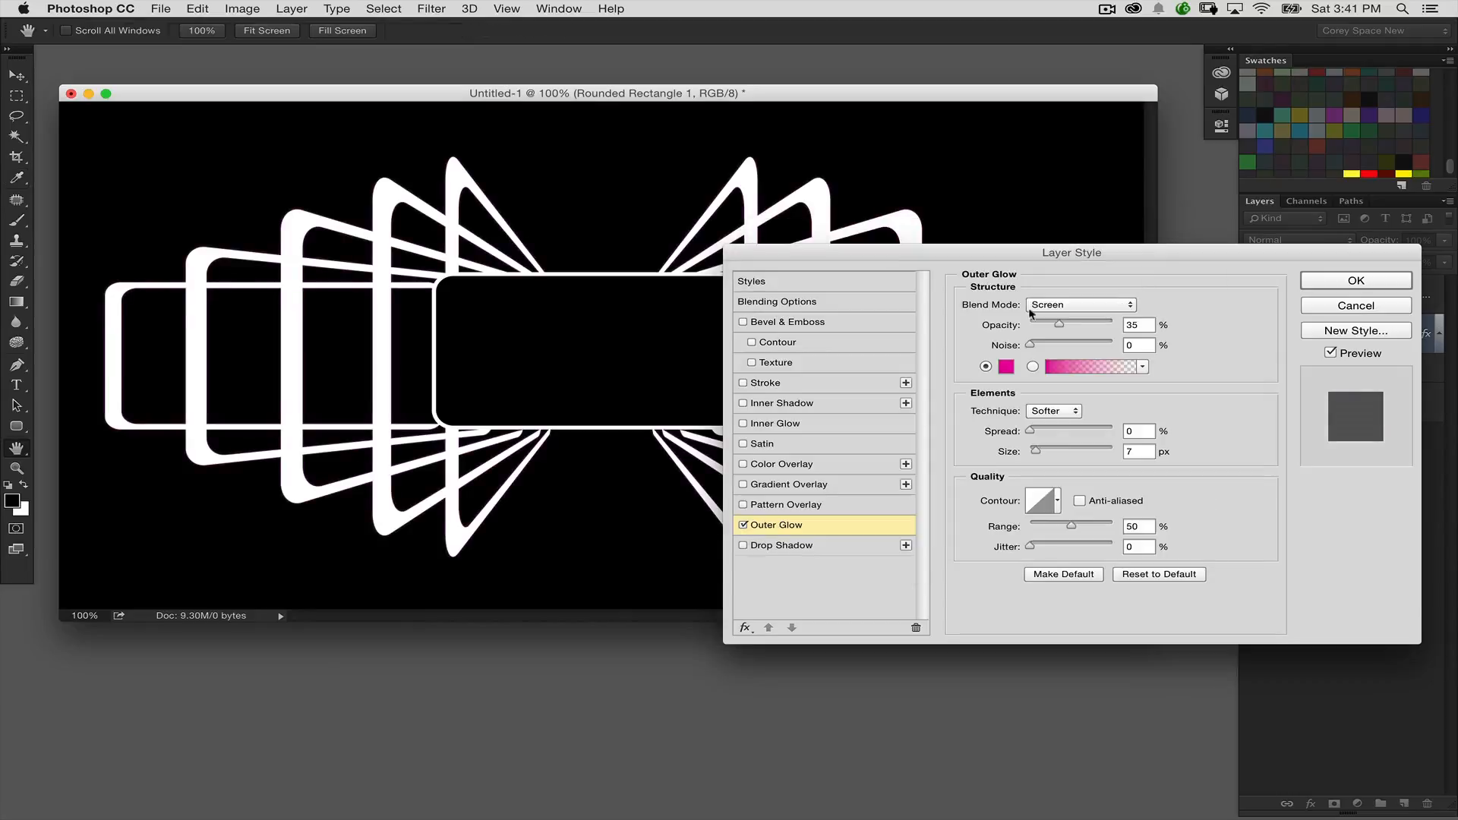
Step: Set the Outer Glow to Hard Light with 75% opacity and 6 px size, and compare it using the preview
left_click(1053, 310)
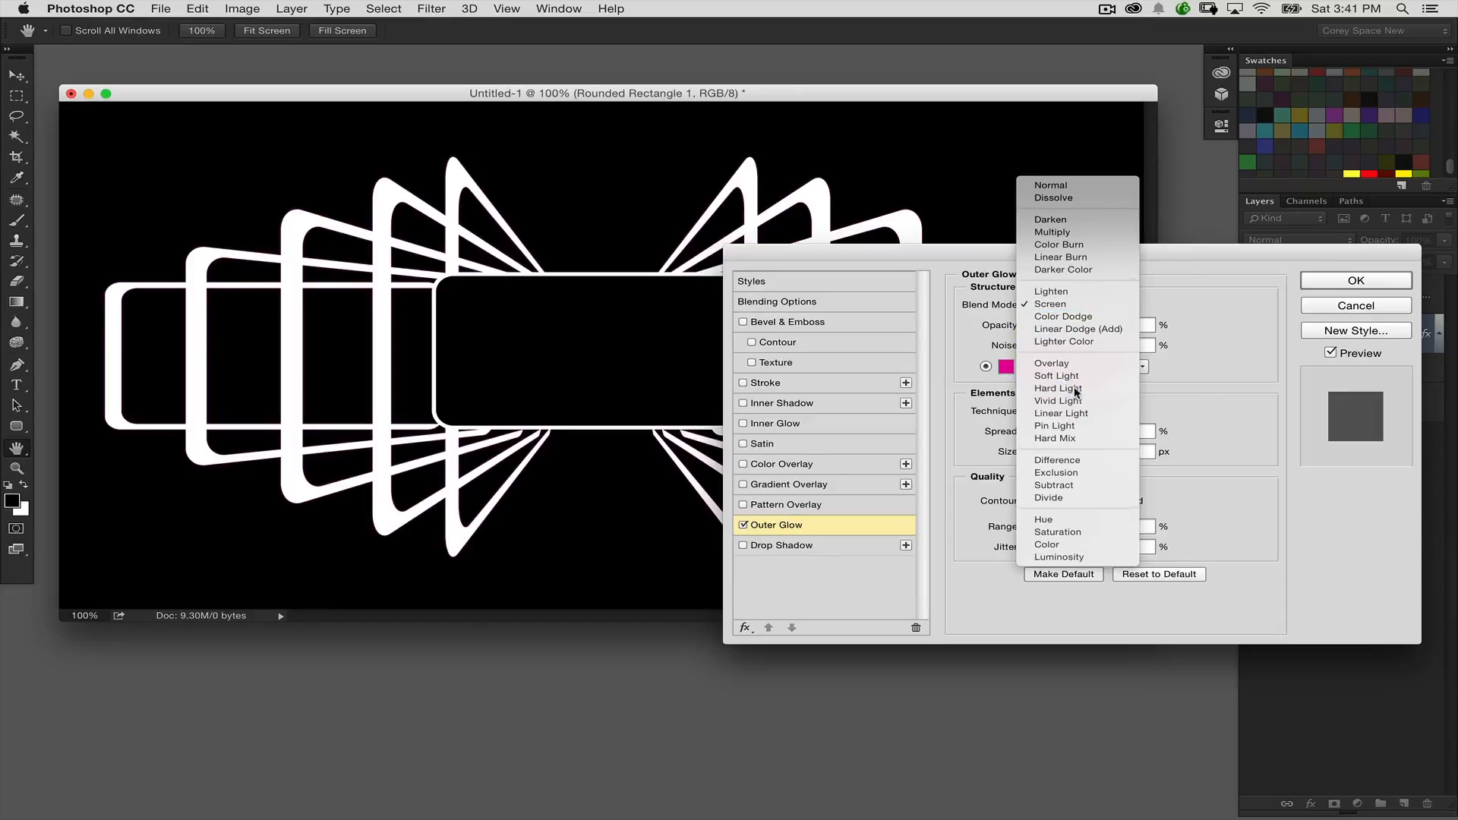
left_click(1071, 386)
left_click_drag(1049, 455, 1035, 452)
left_click_drag(1058, 326, 1089, 326)
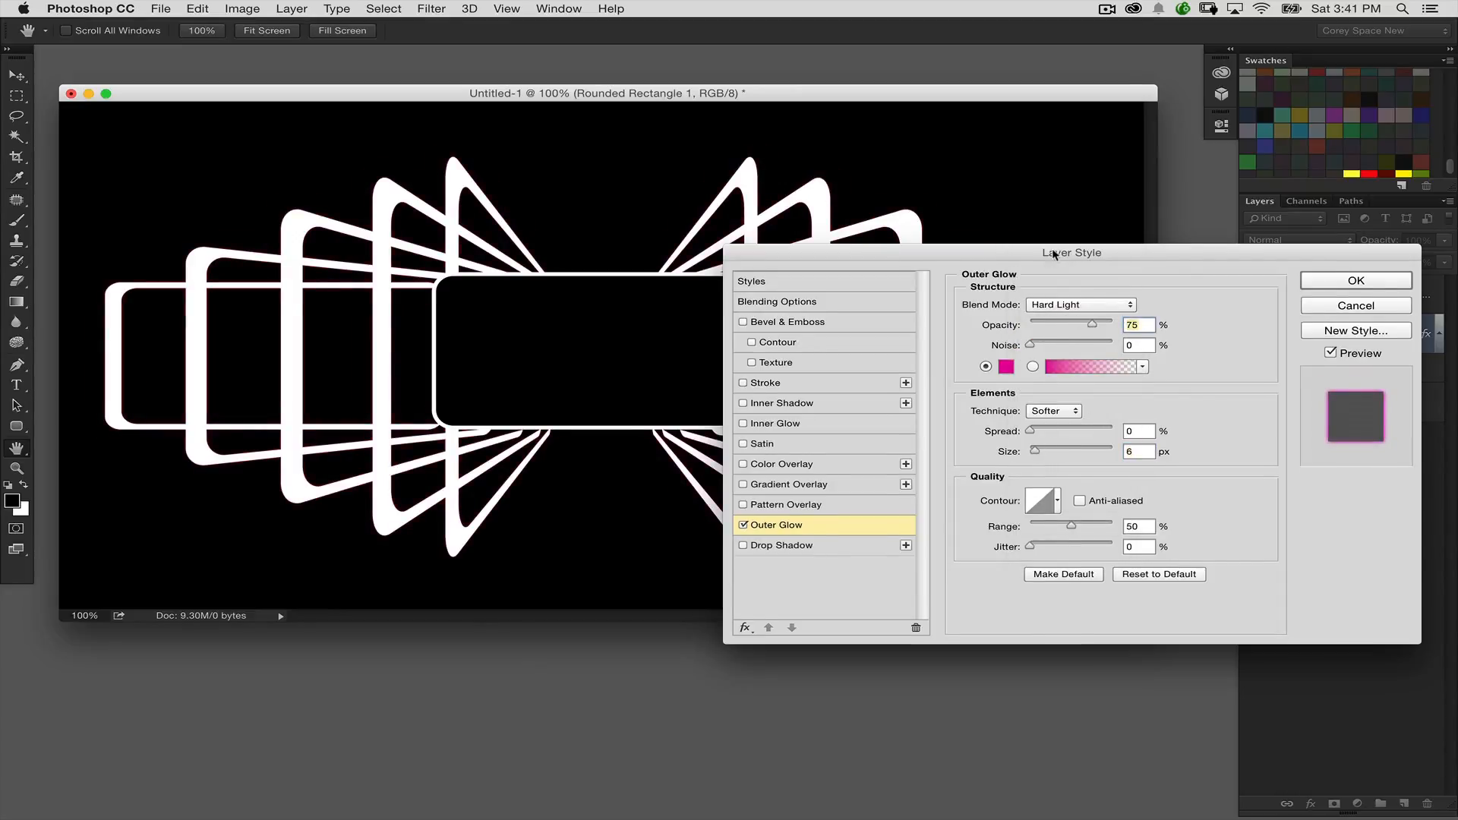
left_click_drag(1054, 255, 803, 363)
left_click(1077, 461)
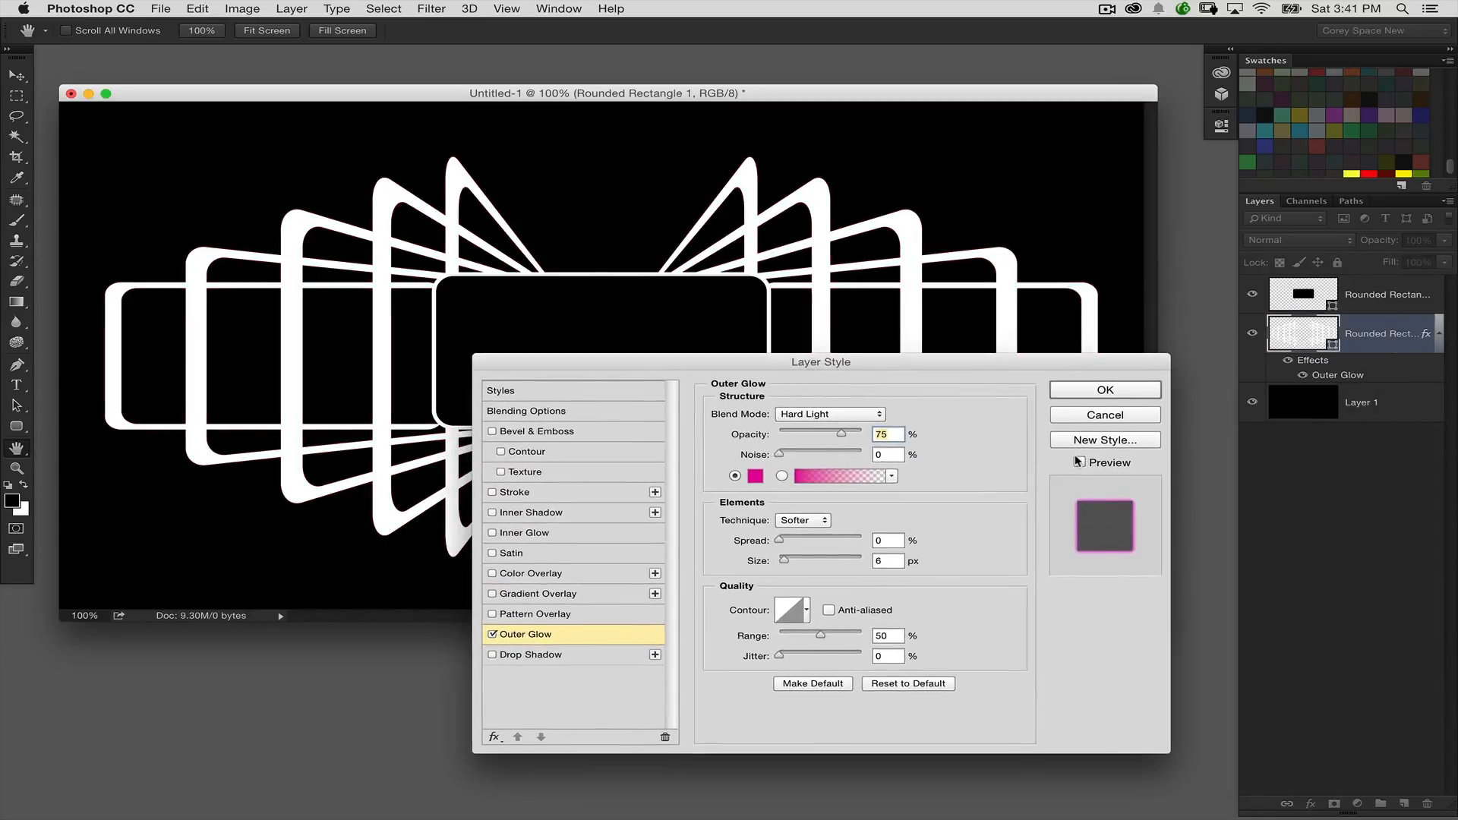
left_click(1080, 463)
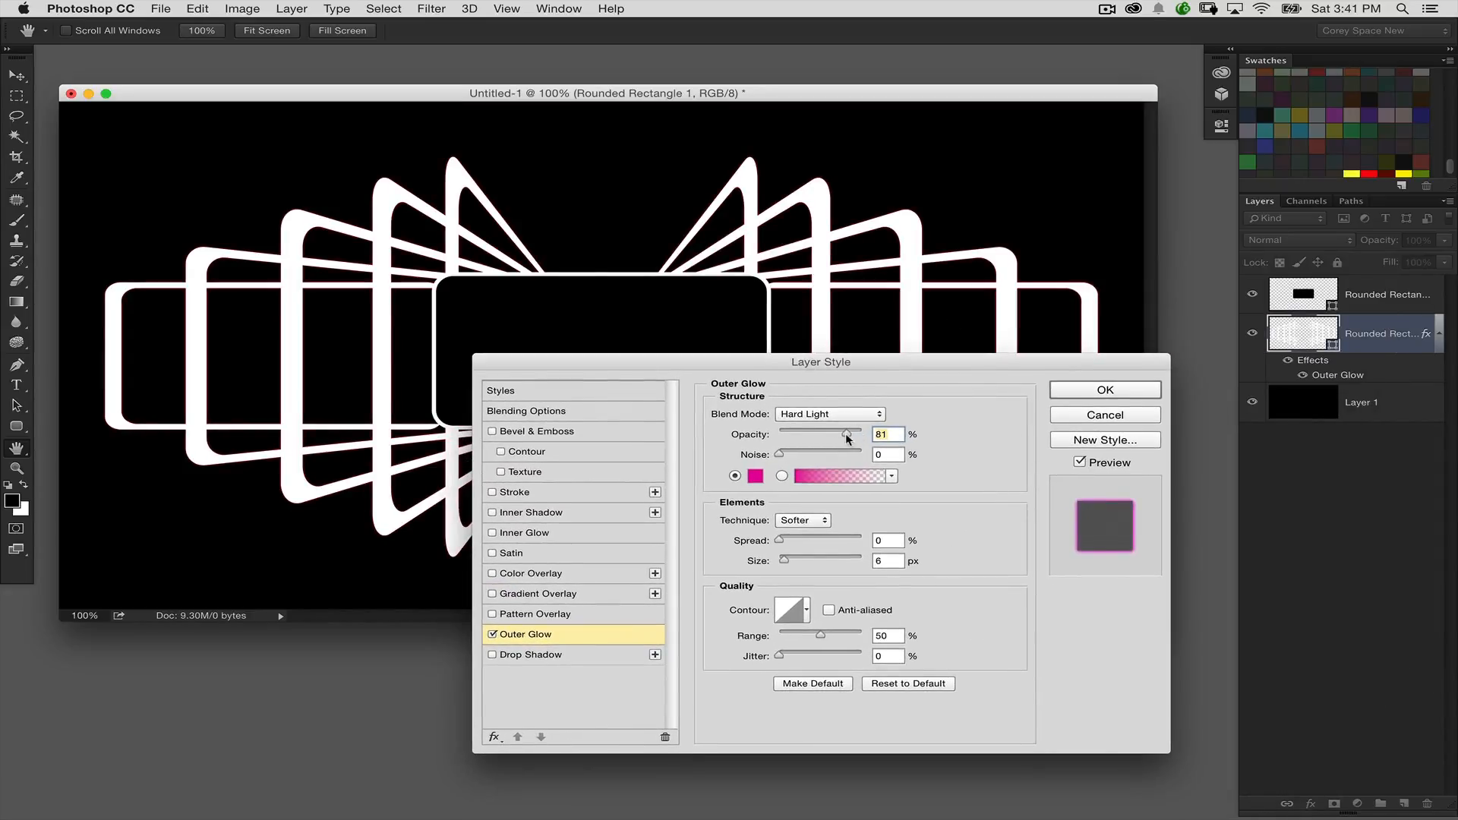
Step: Strengthen the Outer Glow to 84% opacity, 5% spread and 35 px size
left_click(848, 433)
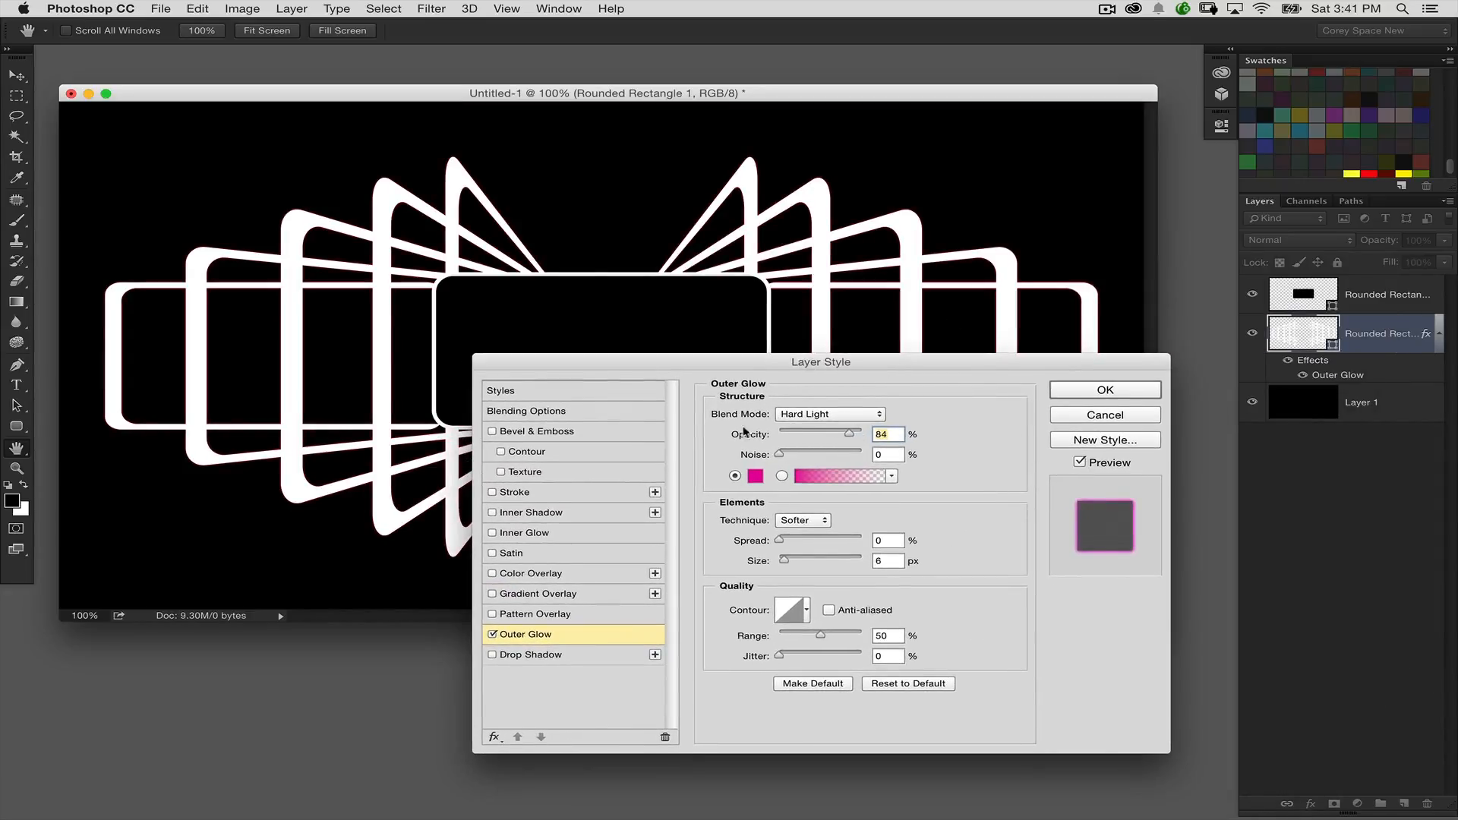
left_click_drag(784, 560, 787, 563)
left_click(784, 541)
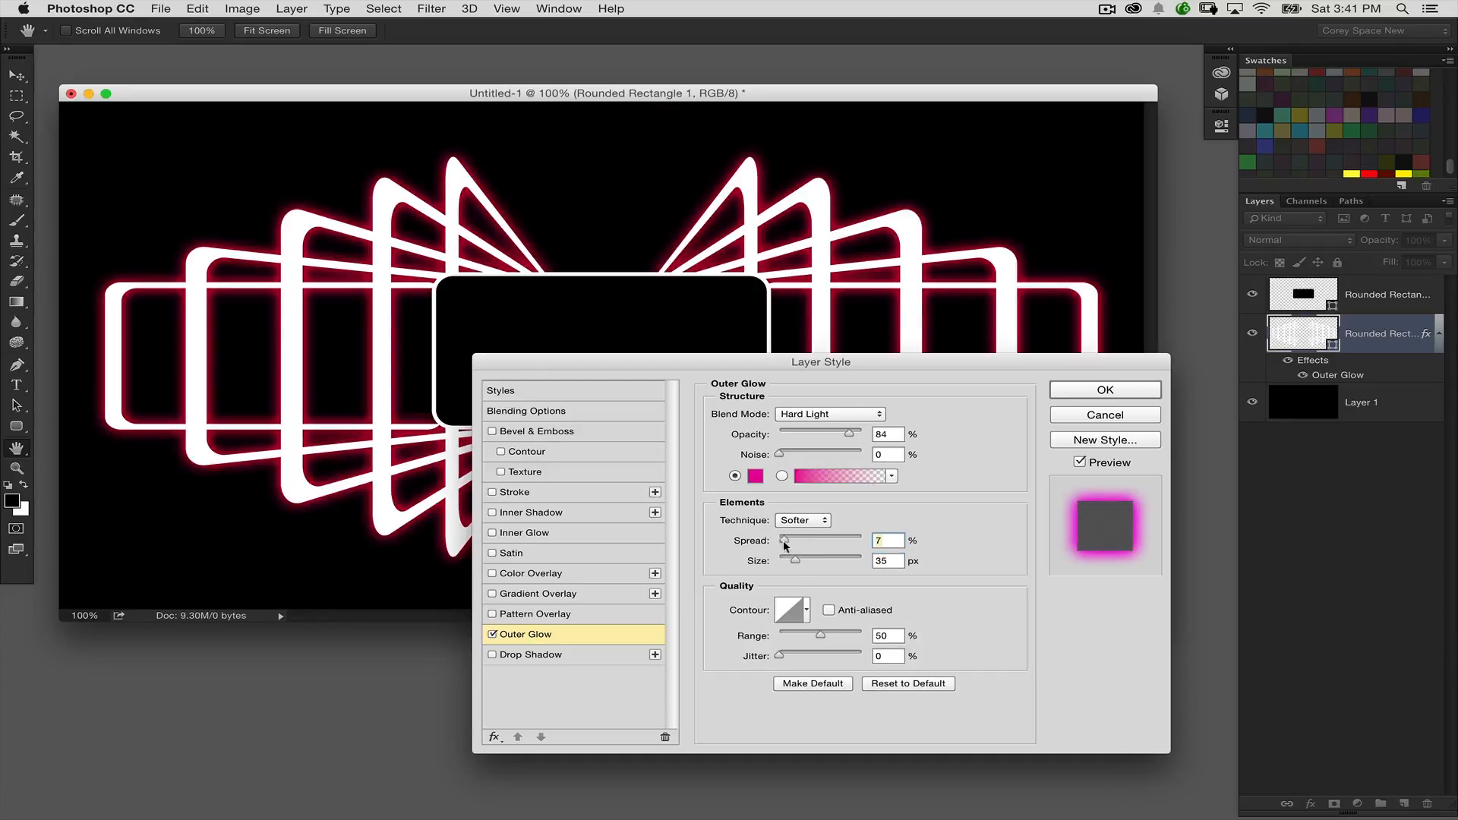
left_click_drag(762, 363, 626, 269)
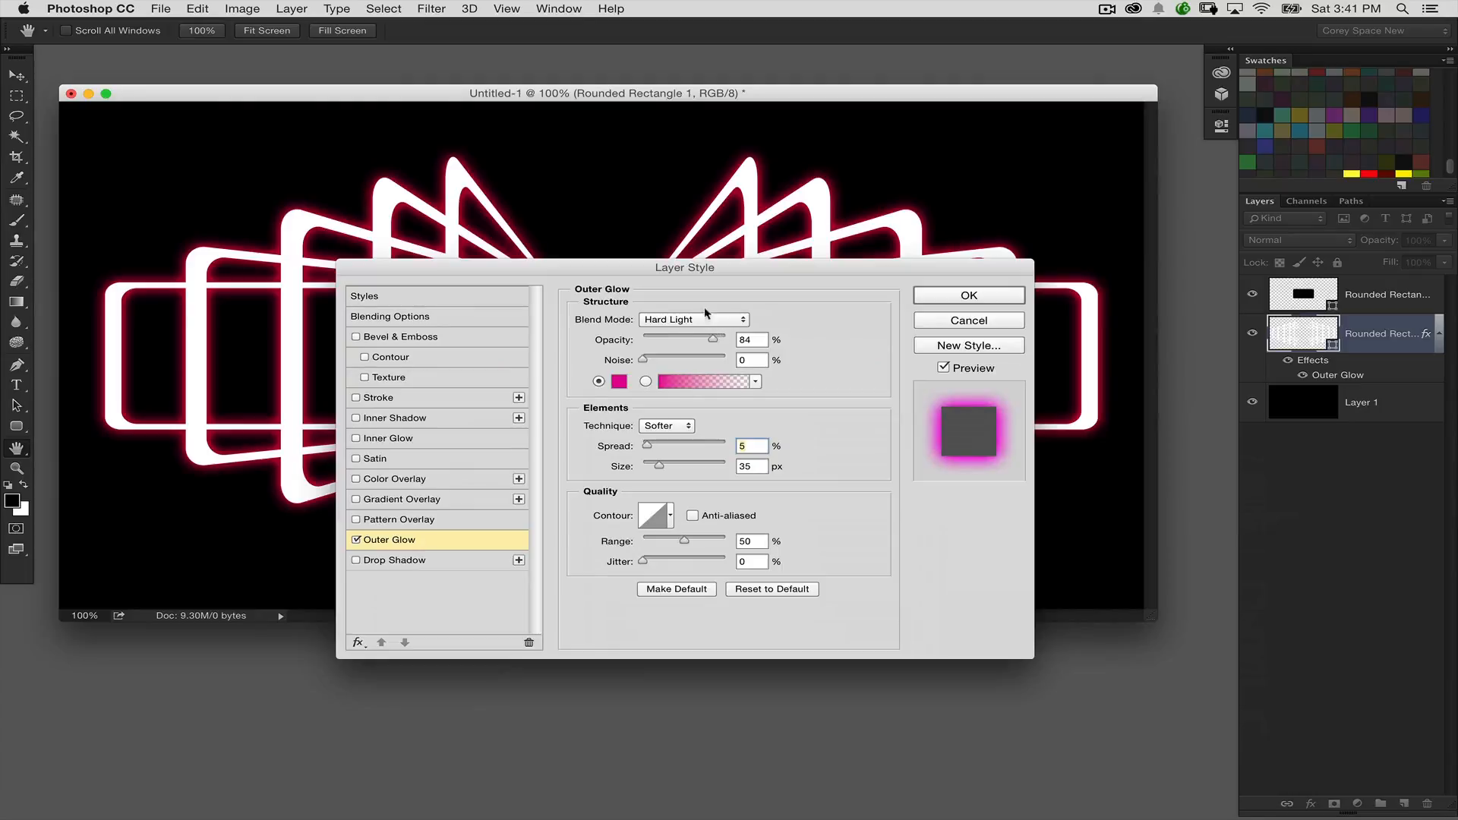
Step: Add an Inner Glow to the bracket layer and set its colour to golden yellow
left_click(399, 439)
left_click(619, 381)
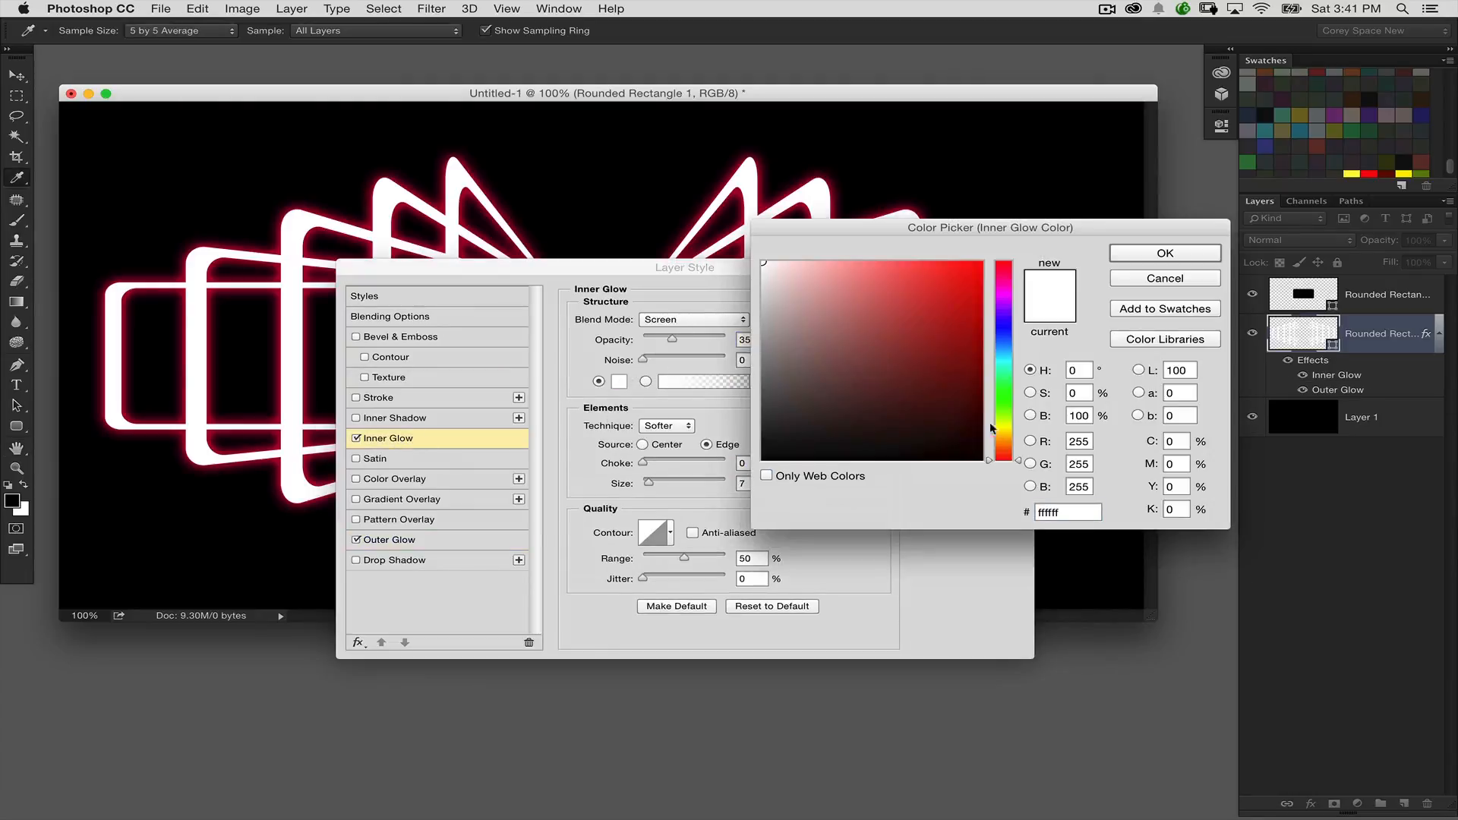
left_click(1010, 433)
left_click_drag(949, 327, 980, 268)
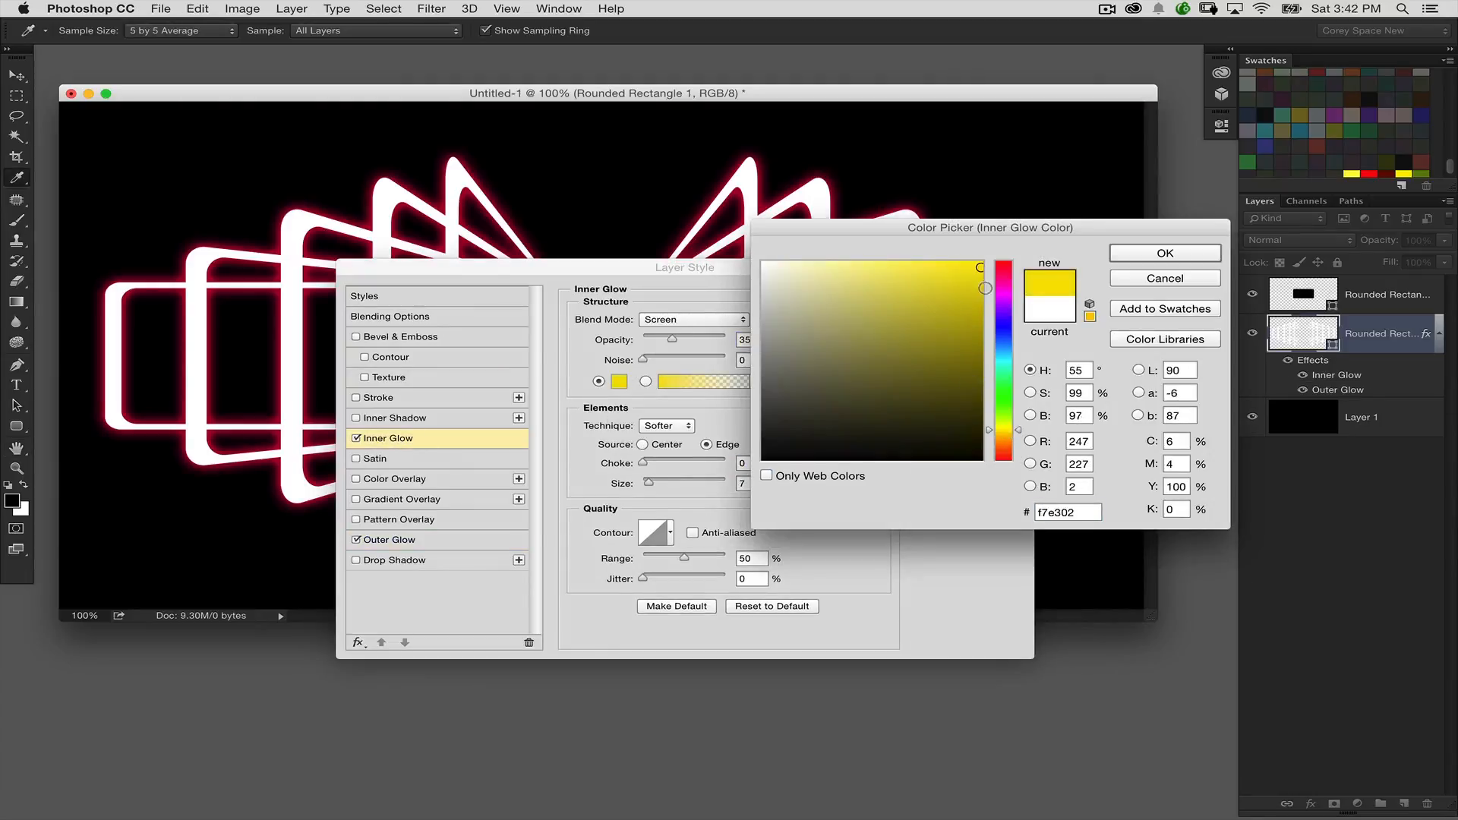
left_click(1004, 433)
left_click(1133, 256)
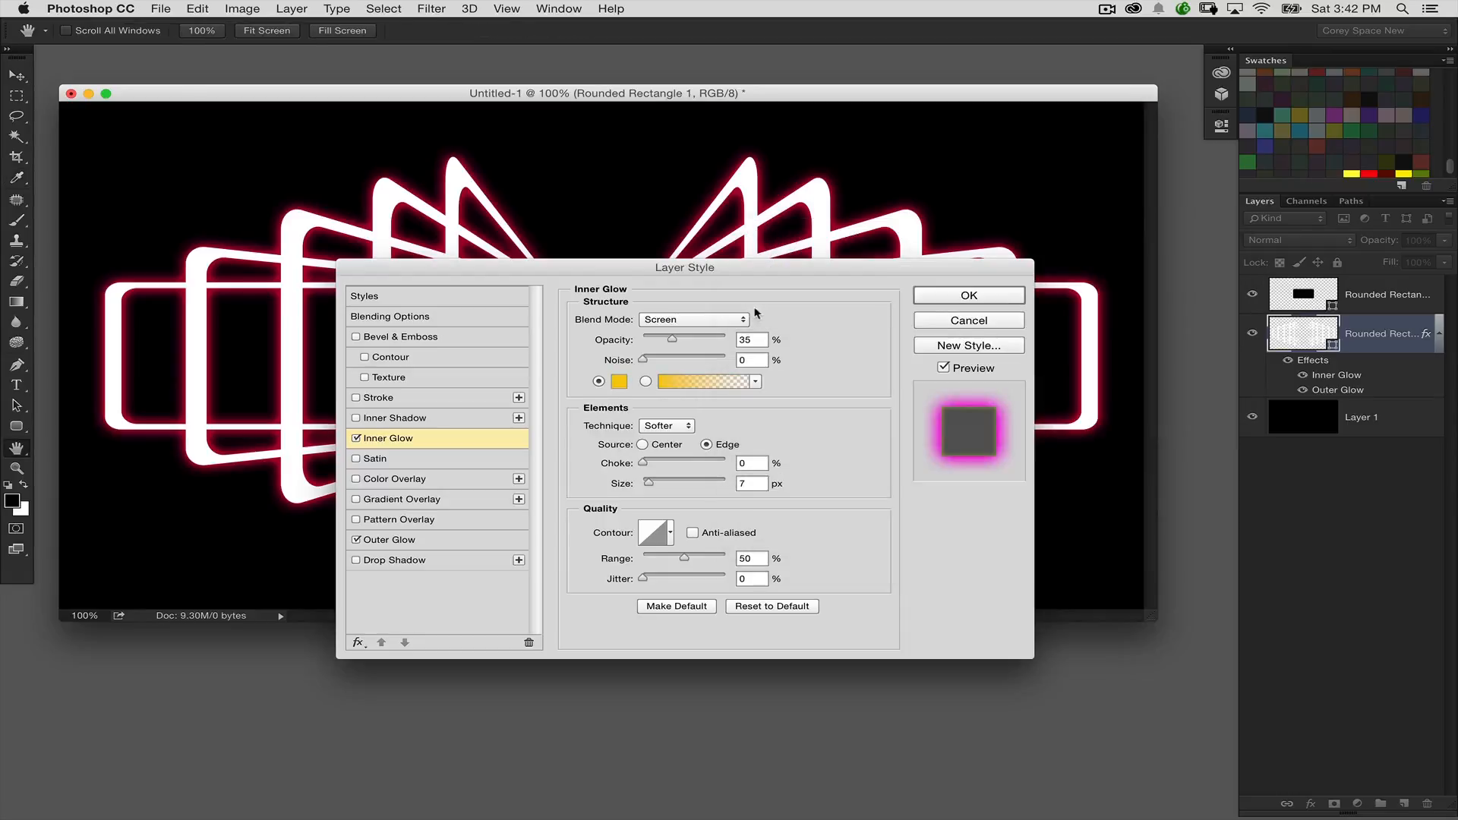
Step: Set the Inner Glow to Hard Light at 58% opacity and apply the layer style
left_click_drag(760, 267, 1027, 379)
left_click(949, 432)
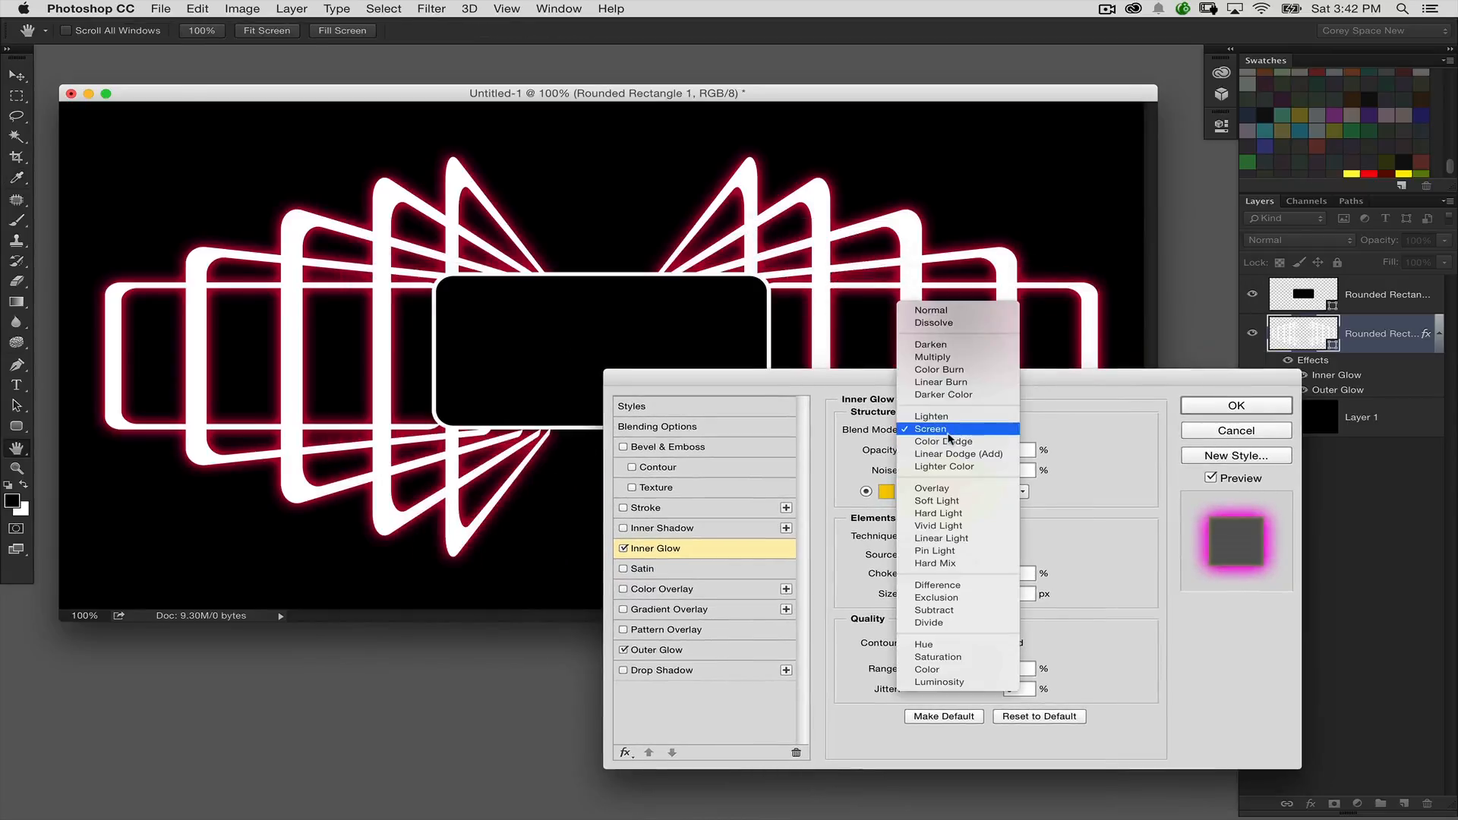
left_click(954, 513)
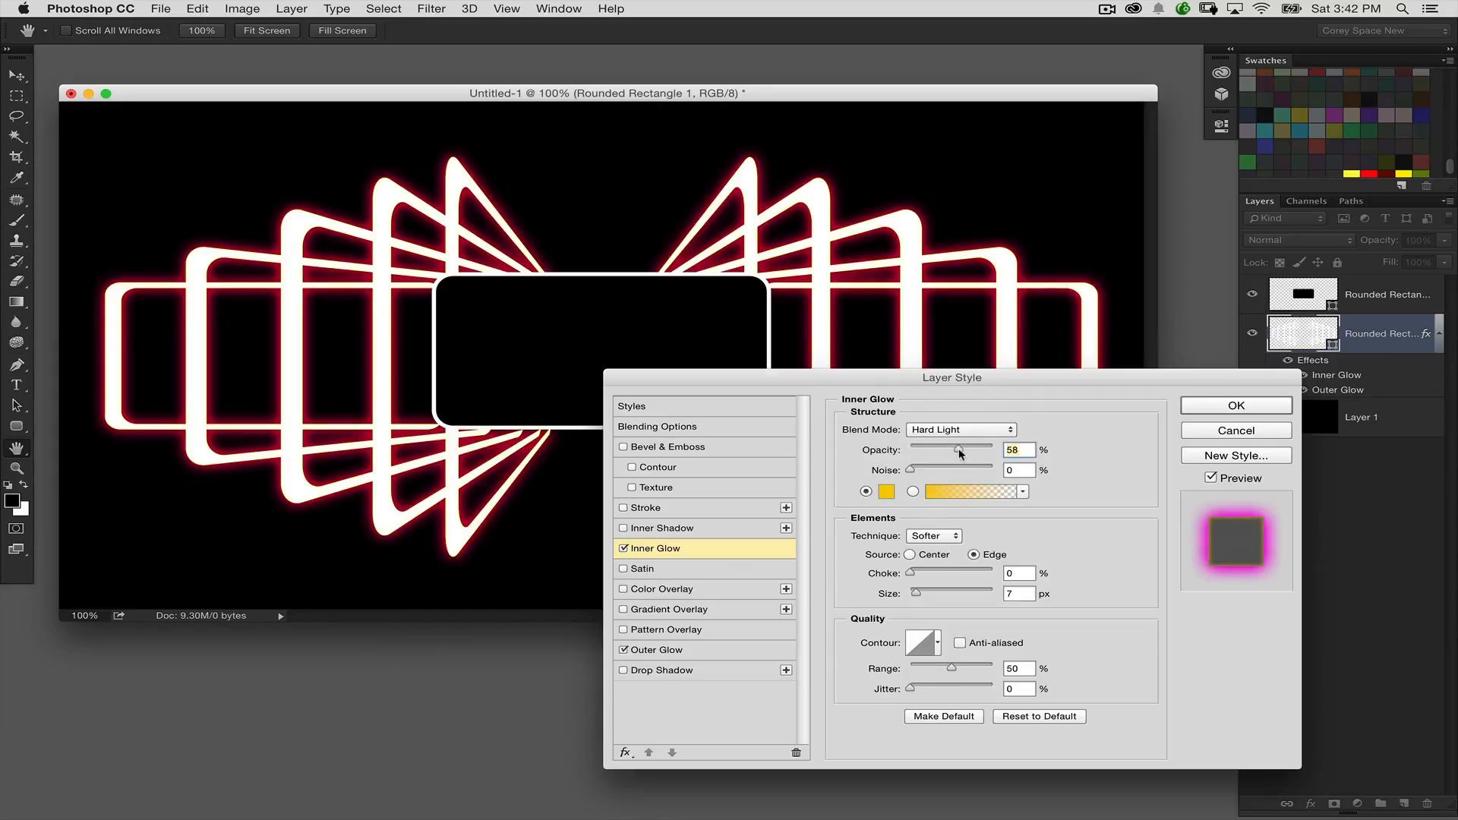
left_click_drag(934, 382, 809, 320)
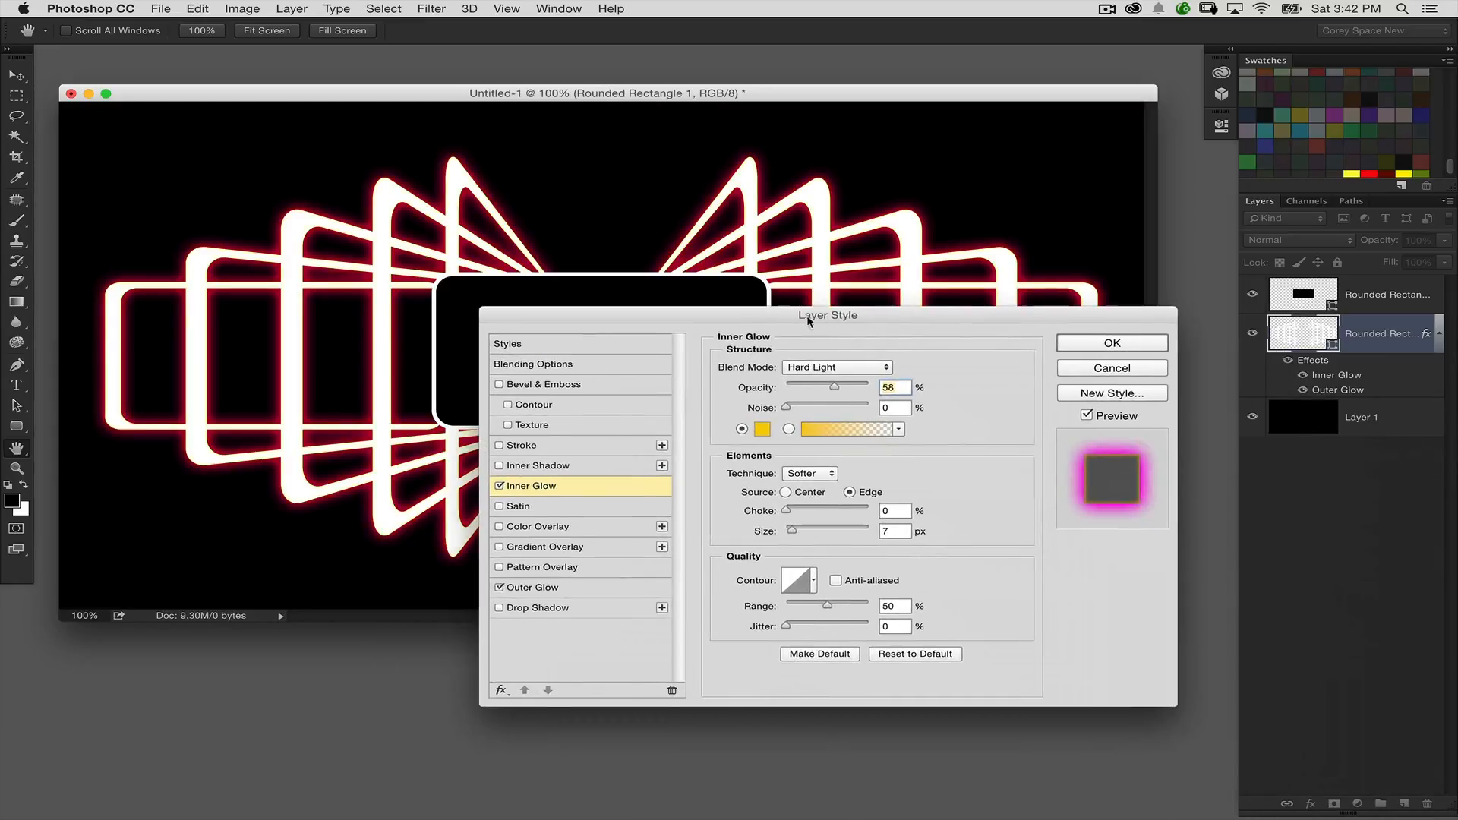
left_click(1083, 345)
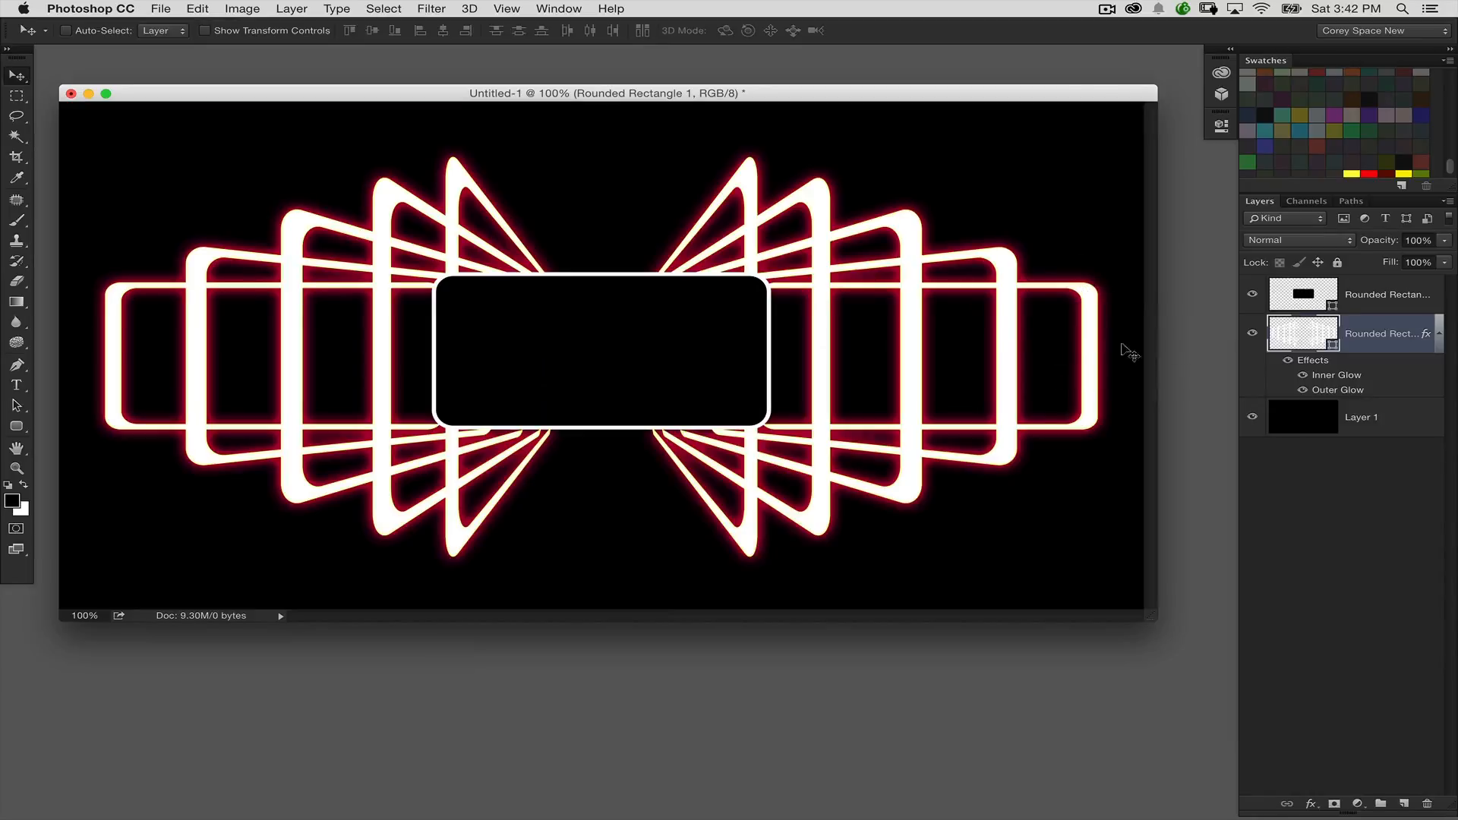
Step: Add a layer mask to the bracket layer and fade both outer ends towards the central rectangle with linear black-to-transparent gradients
left_click(1334, 803)
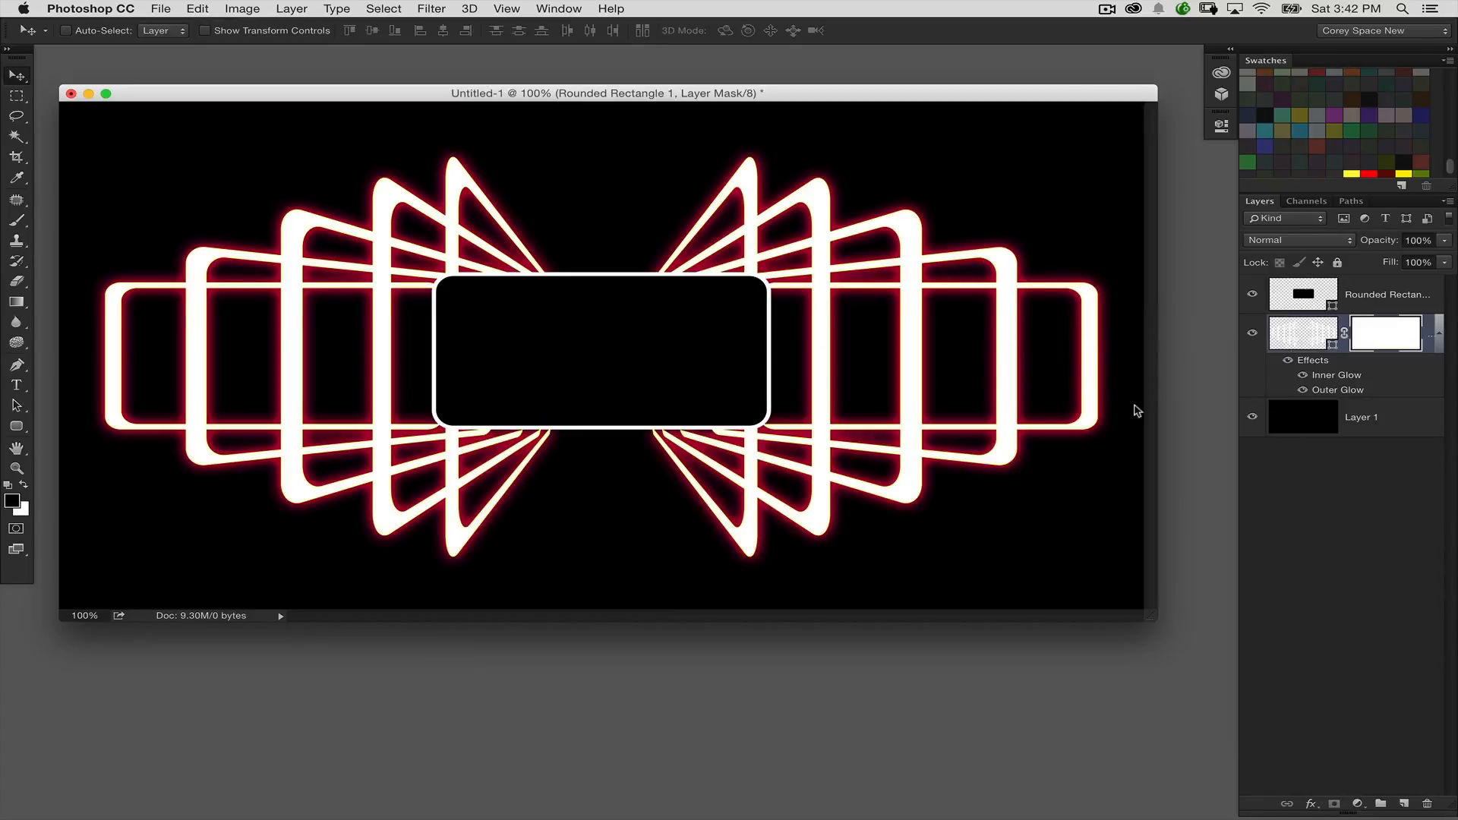
left_click(17, 303)
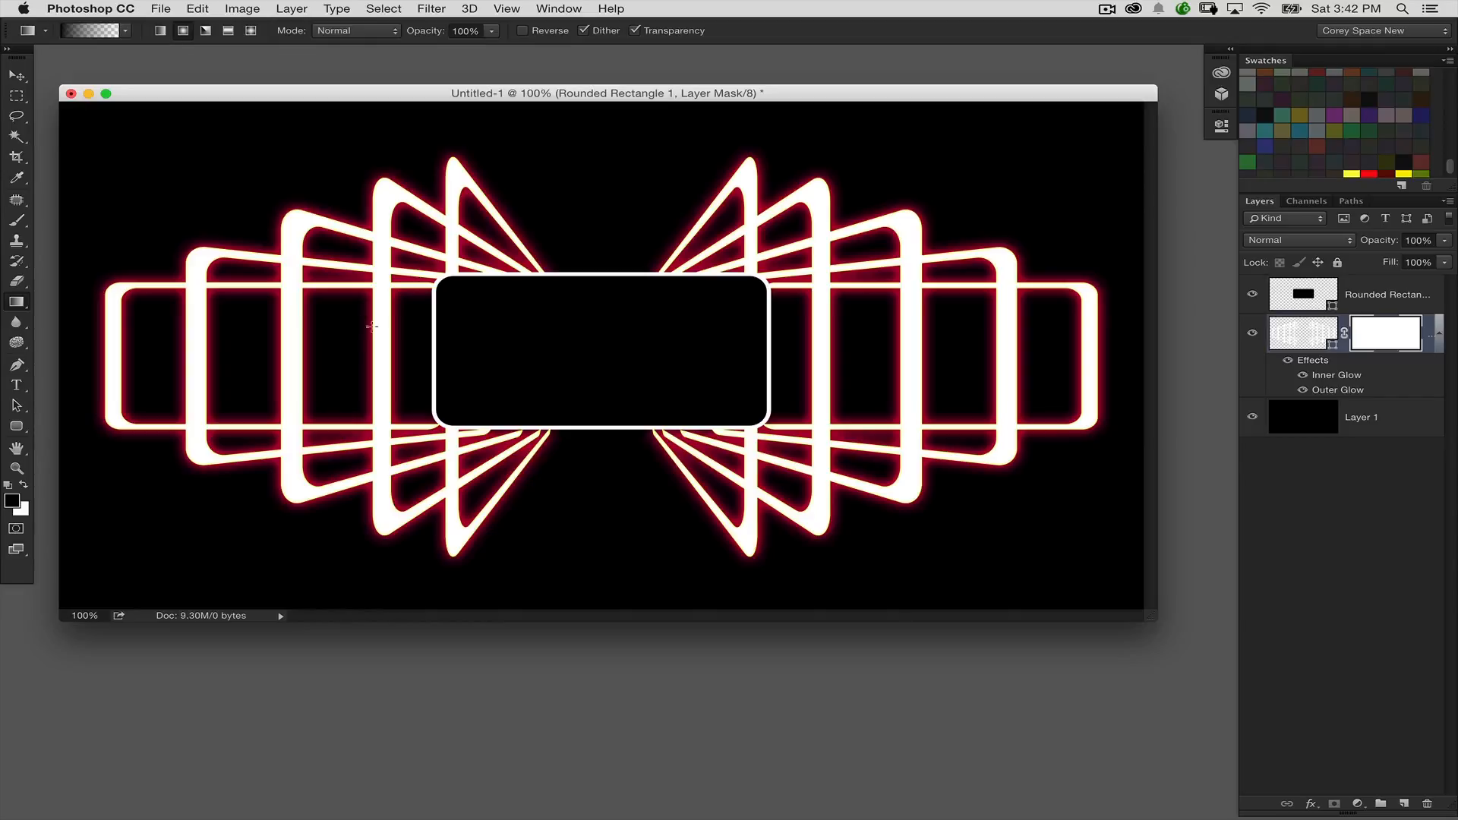
left_click(160, 31)
left_click_drag(95, 365, 433, 347)
left_click_drag(1097, 336, 782, 346)
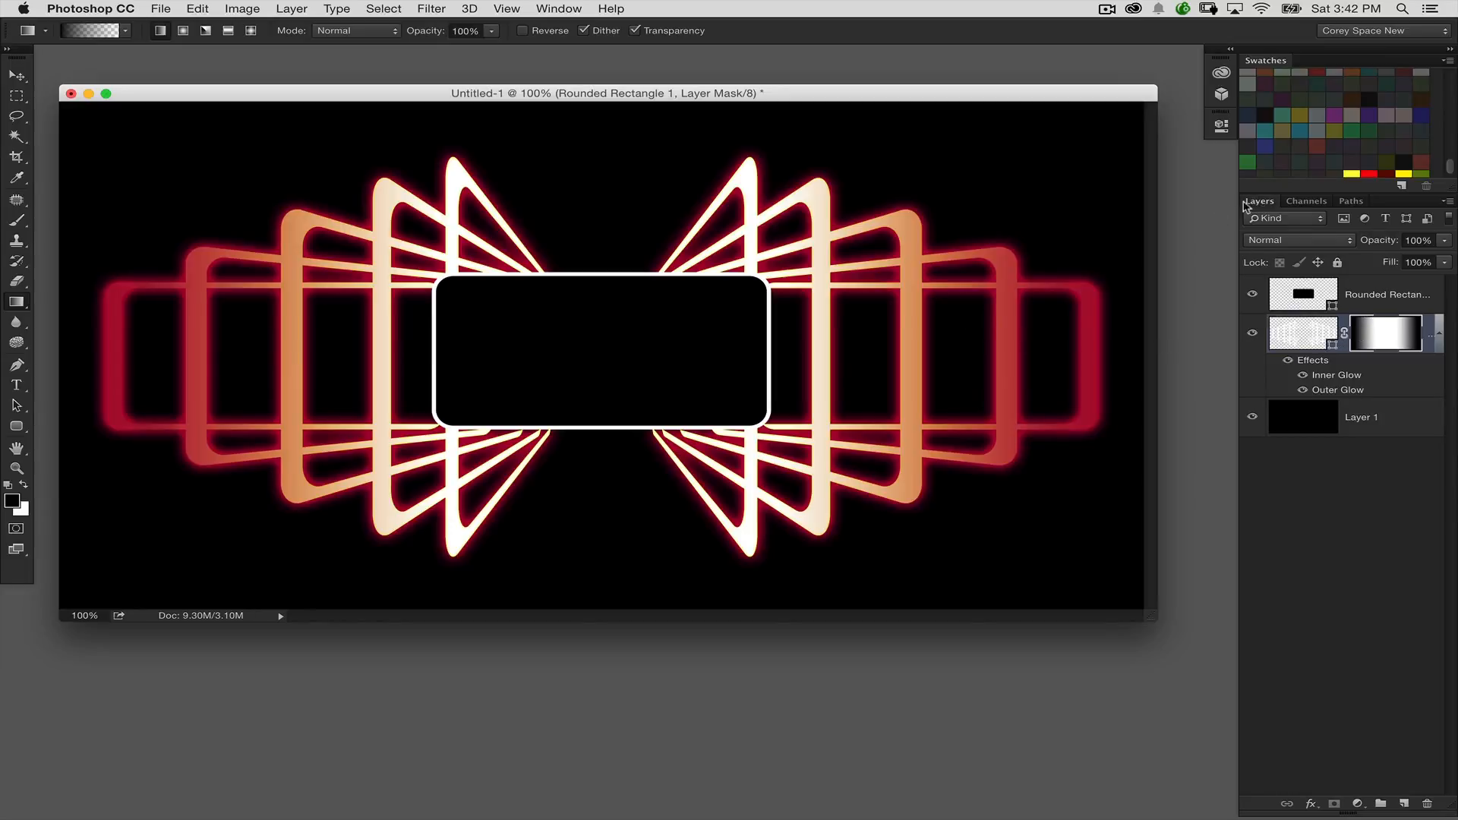
Step: Float and enlarge the Layers panel, and copy the bracket layer's glow effects onto the Rounded Rectangle 2 layer
left_click_drag(1246, 206, 947, 189)
left_click_drag(1143, 378, 1208, 579)
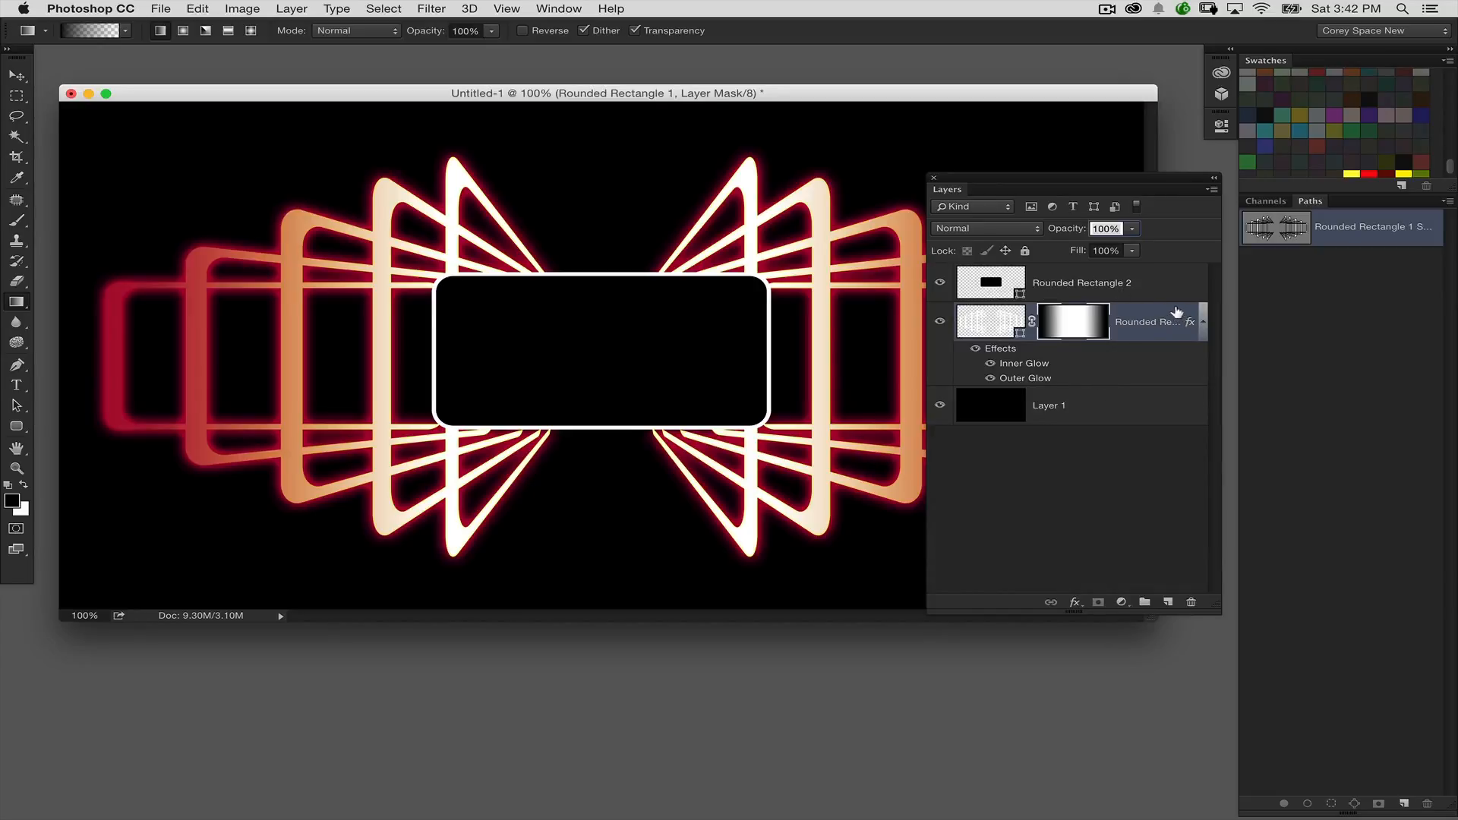
left_click_drag(1189, 321, 1170, 284)
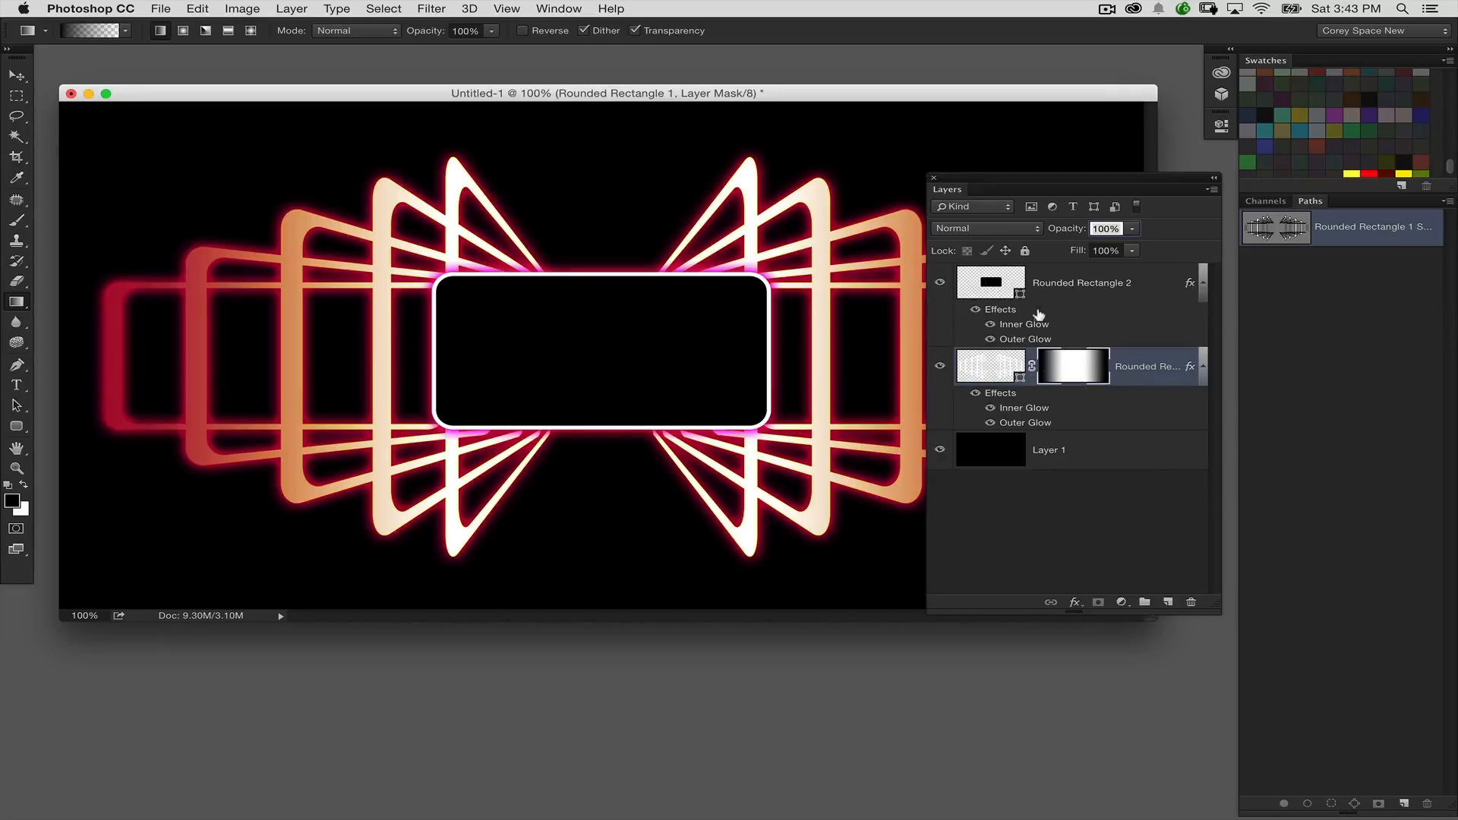
Step: Set the central rectangle's Outer Glow to pinkish red f20368 with 51% opacity
left_click(1092, 289)
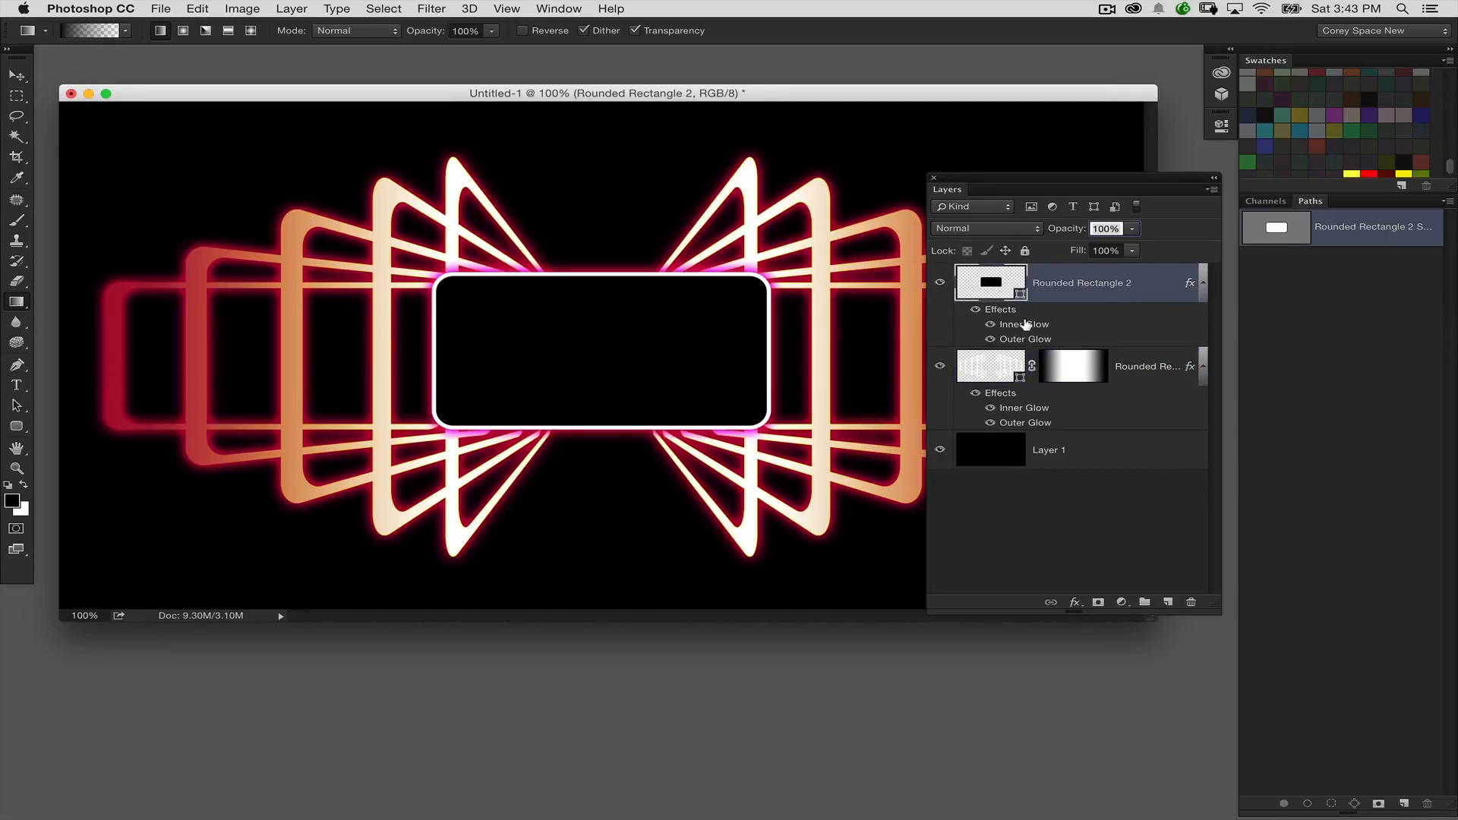
double_click(1045, 339)
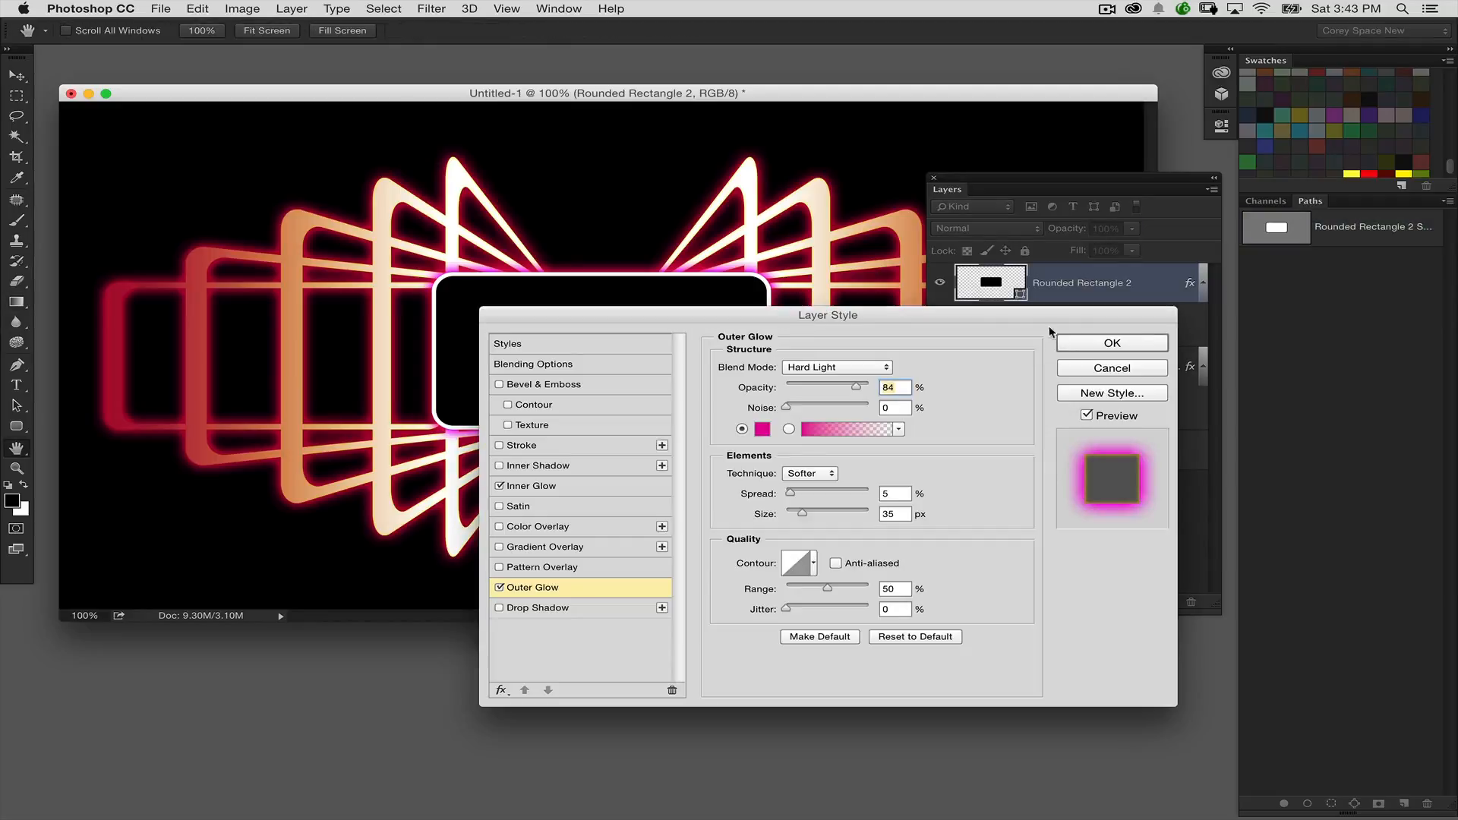
left_click(761, 429)
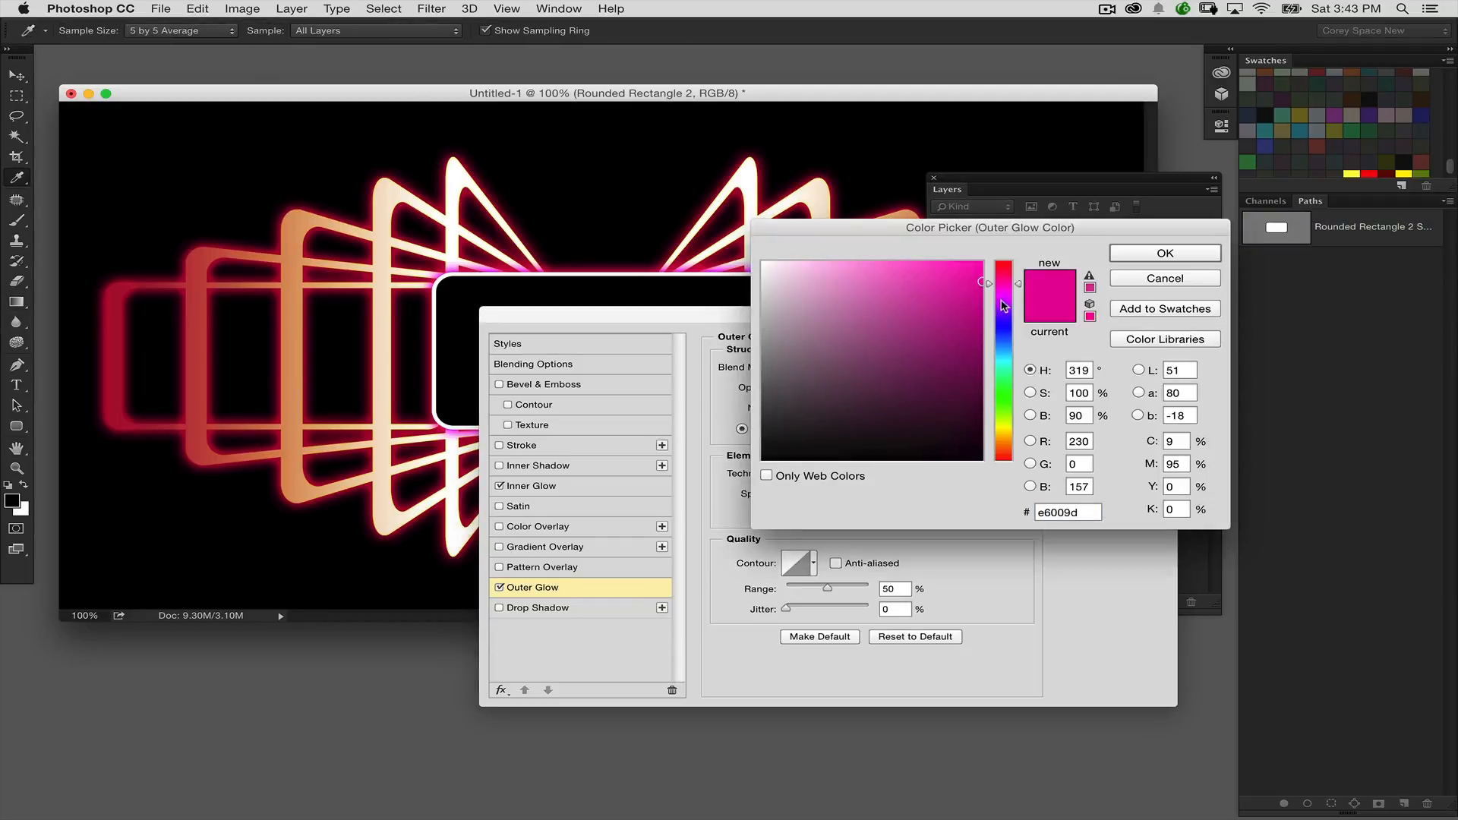
left_click_drag(1000, 287, 1000, 275)
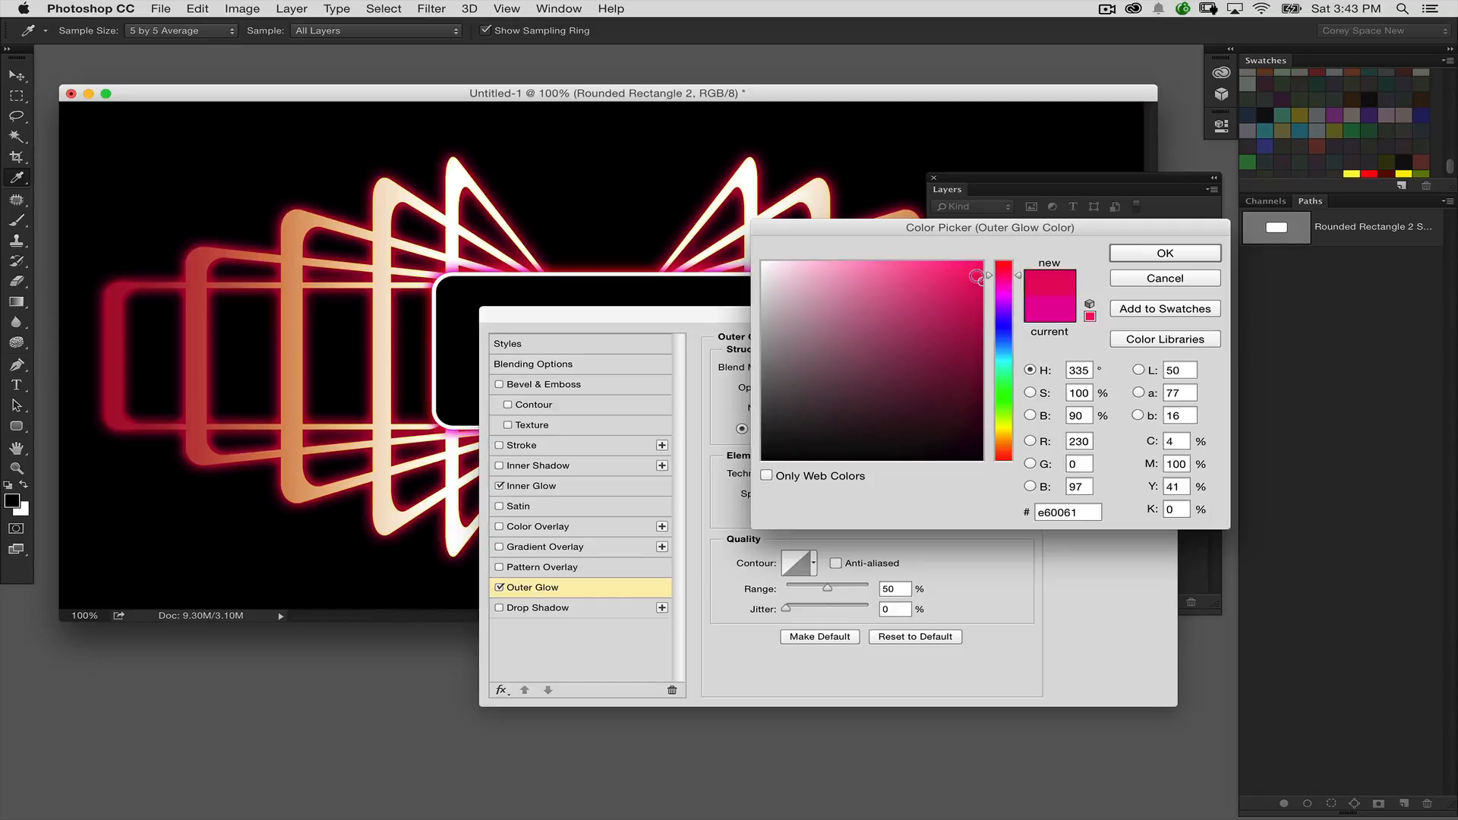
left_click(980, 271)
left_click(1133, 252)
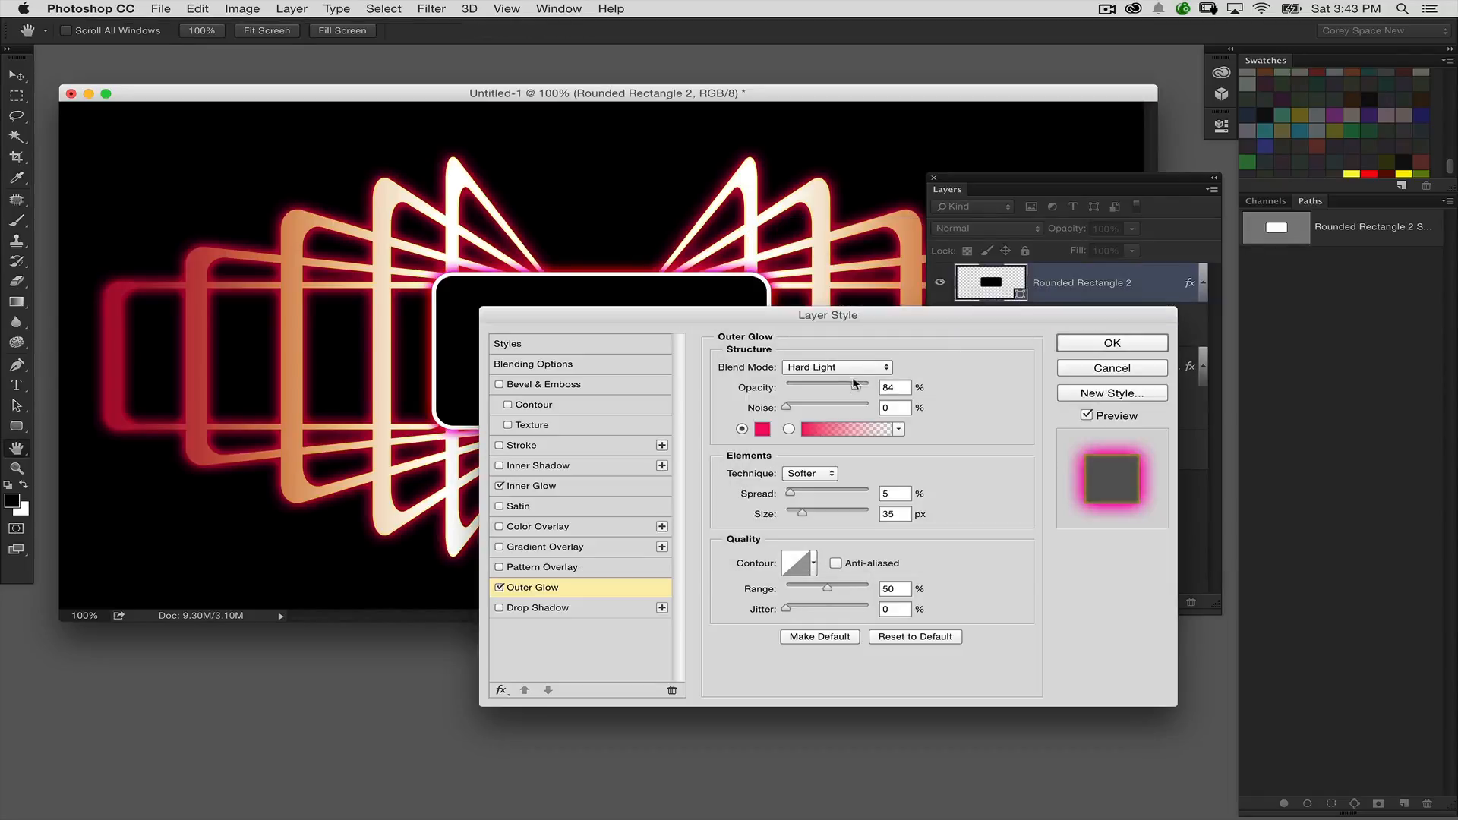
left_click_drag(845, 390, 829, 388)
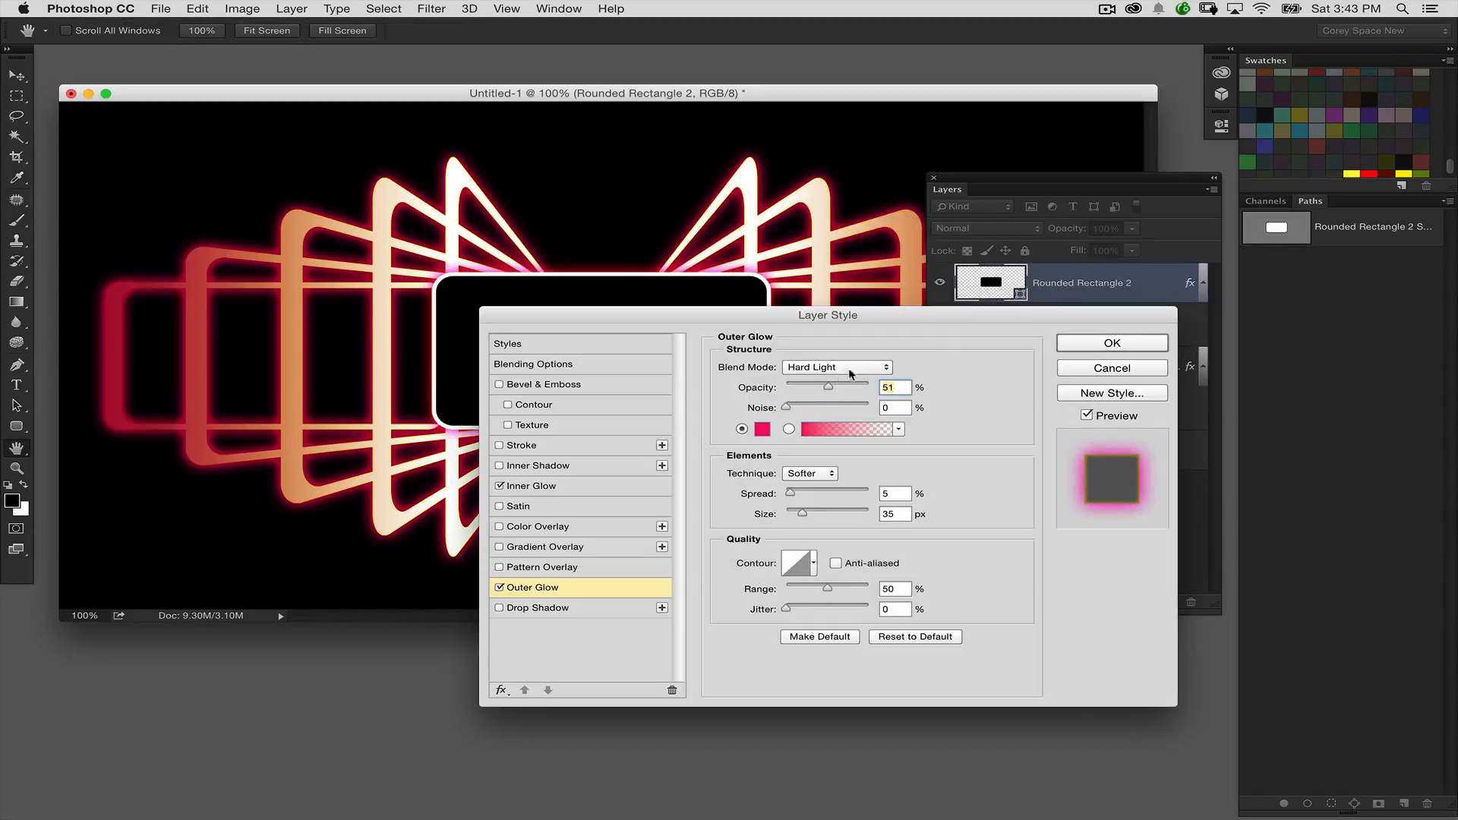
Step: Change the central rectangle's Outer Glow colour to red and apply the layer style
left_click(761, 429)
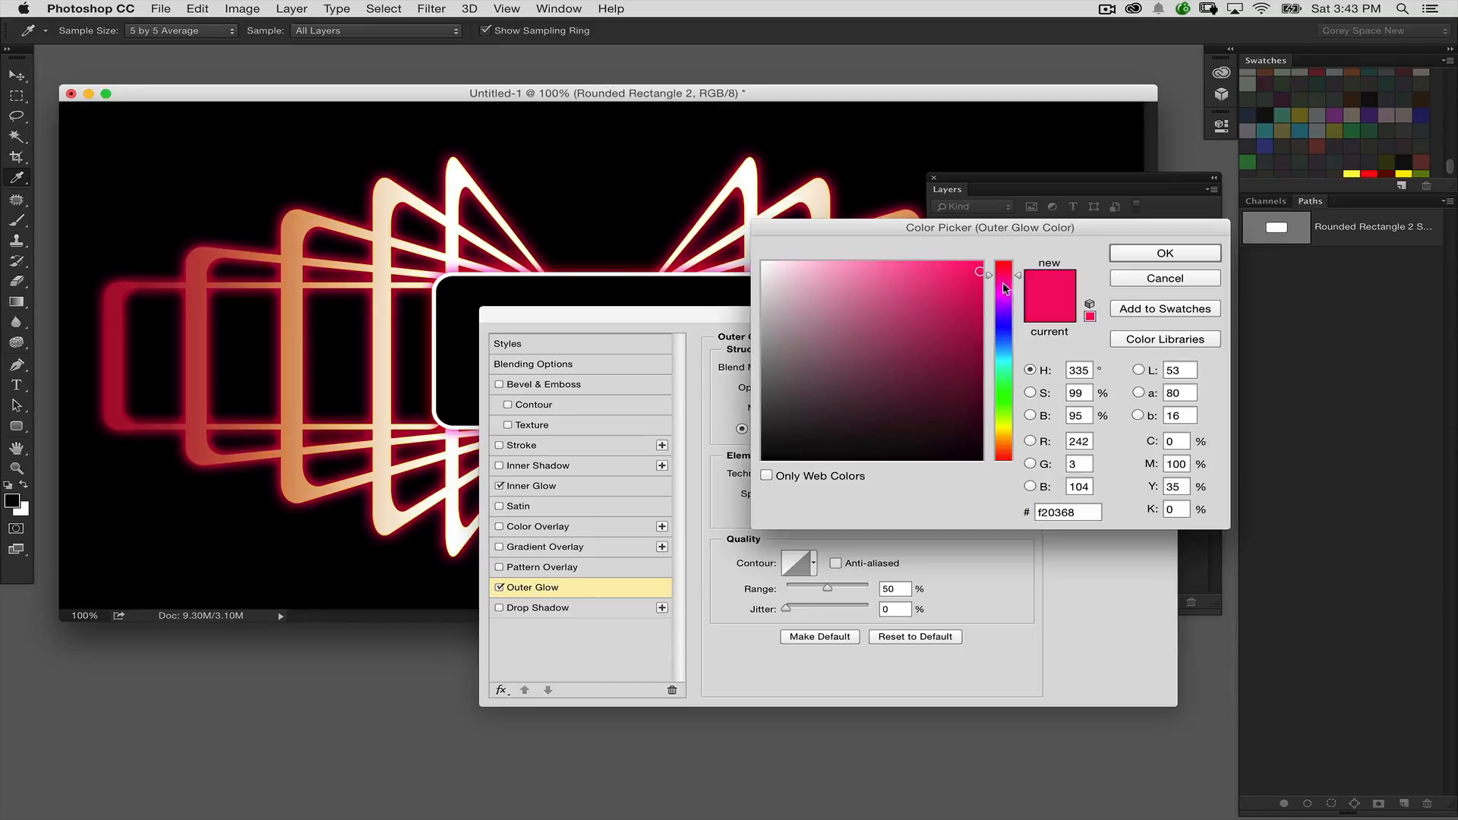
left_click_drag(1004, 287, 1006, 456)
left_click(1166, 253)
left_click_drag(1086, 315, 988, 412)
left_click(983, 439)
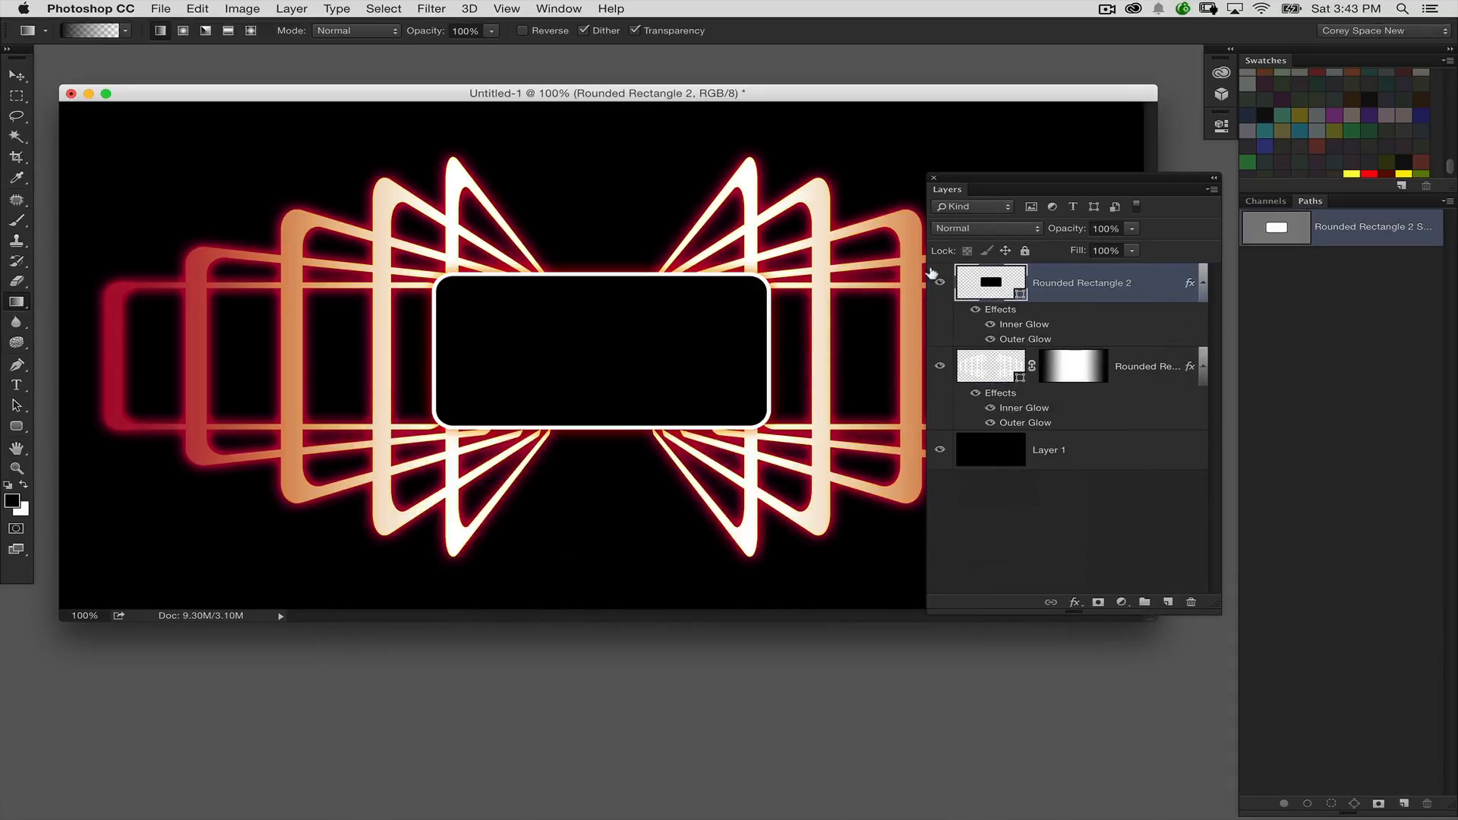
Step: Add the text INSPIRE in 30 pt Futura Book above the central rectangle
left_click(19, 385)
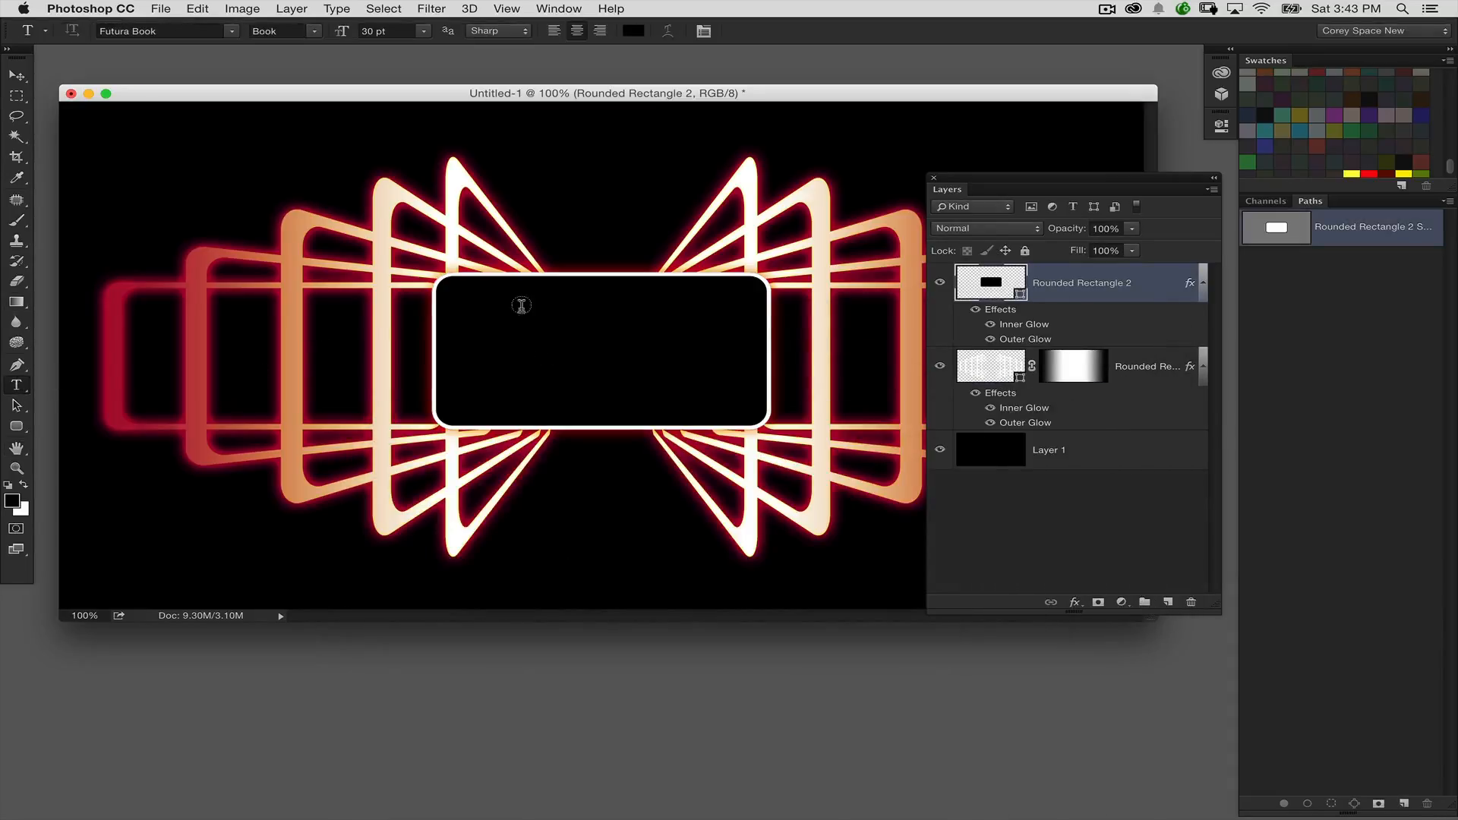
left_click(543, 163)
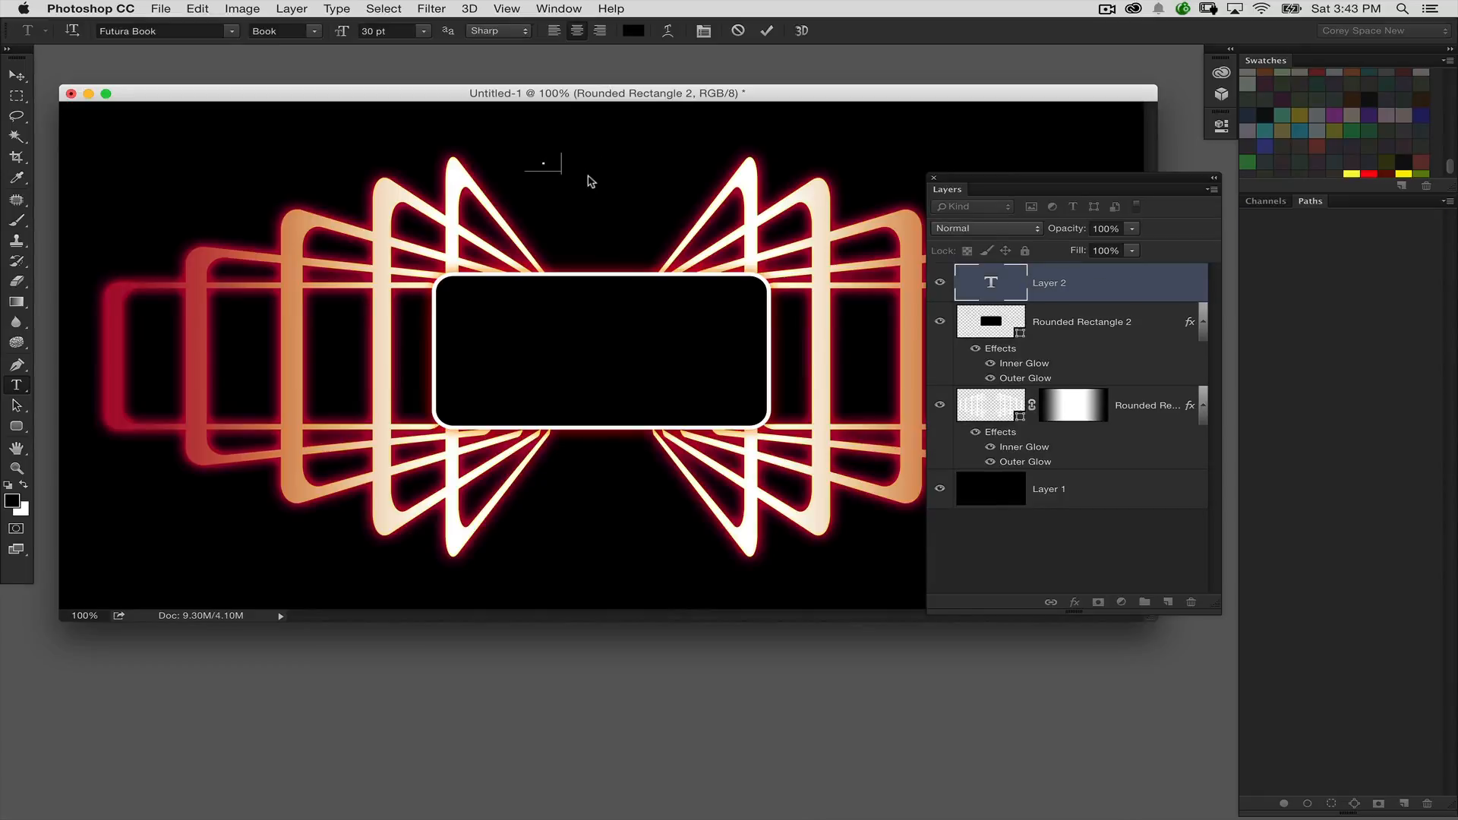
left_click(17, 74)
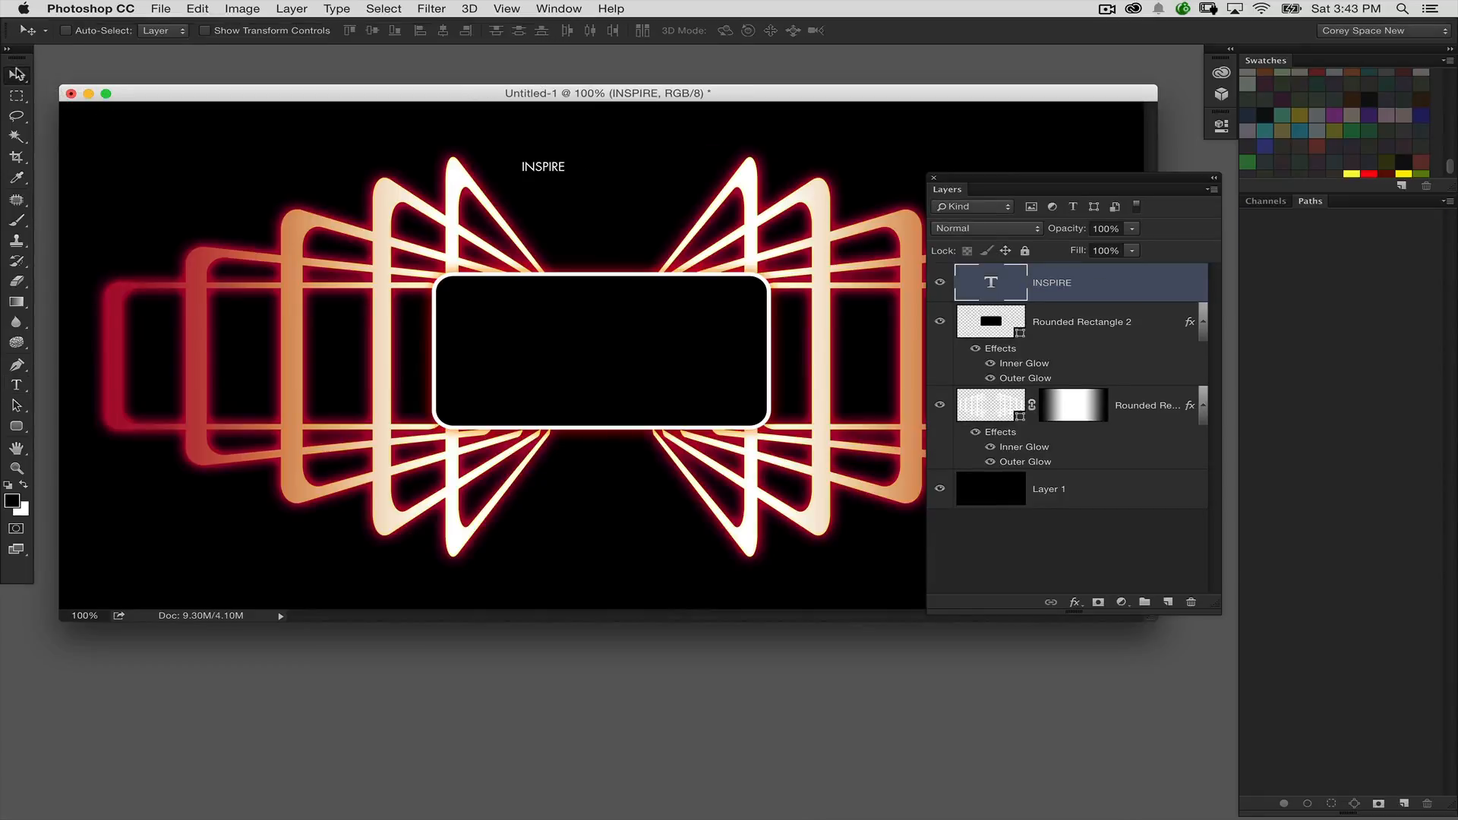
Step: Scale the INSPIRE text to about 552% and place it inside the central rectangle
left_click_drag(547, 162, 718, 270)
key("super+t")
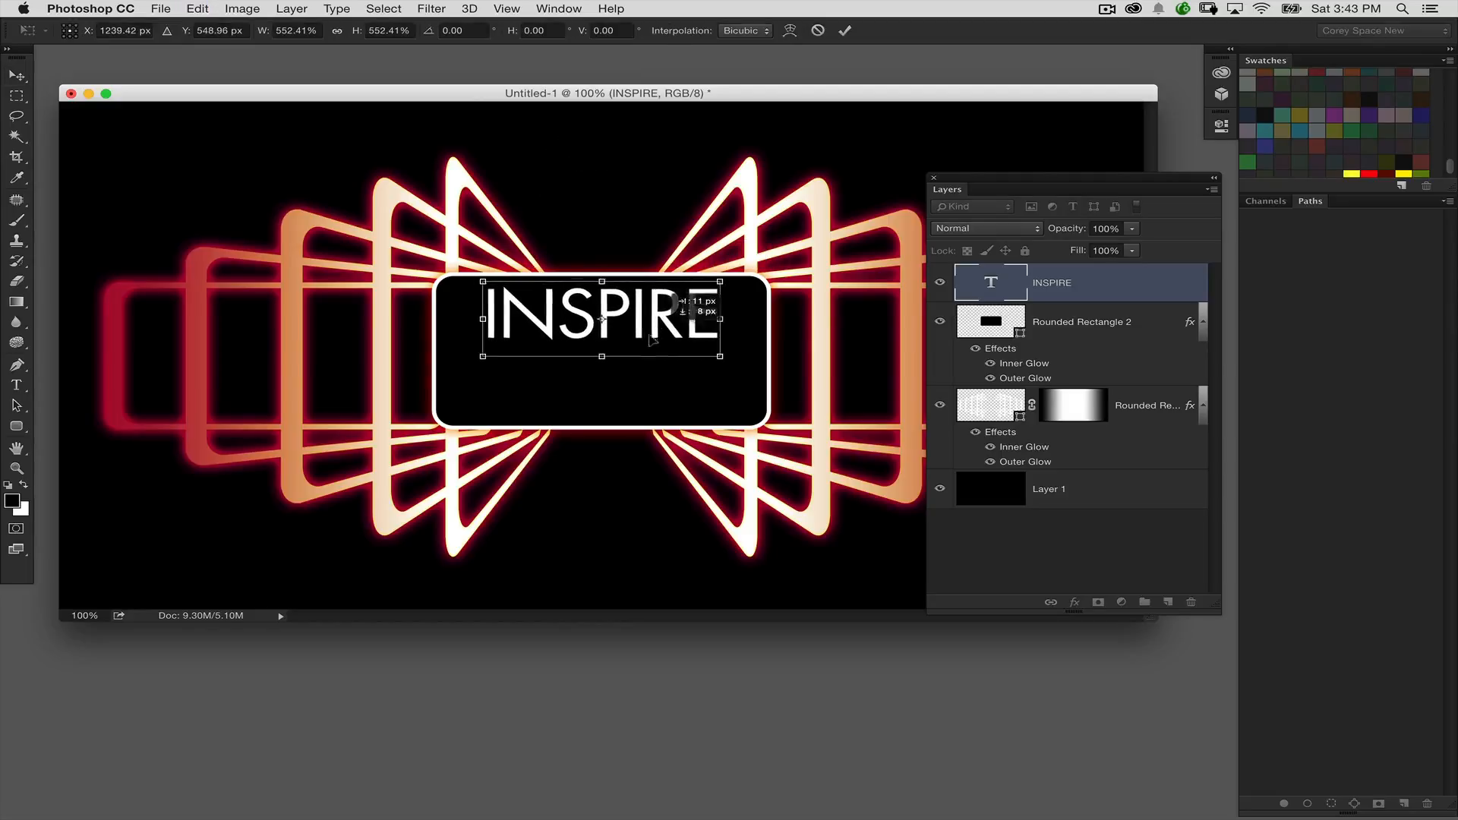
left_click_drag(609, 289, 610, 328)
key("Return")
Step: Centre the INSPIRE text horizontally and vertically on the canvas, and show the artwork in full-screen view
key("super+a")
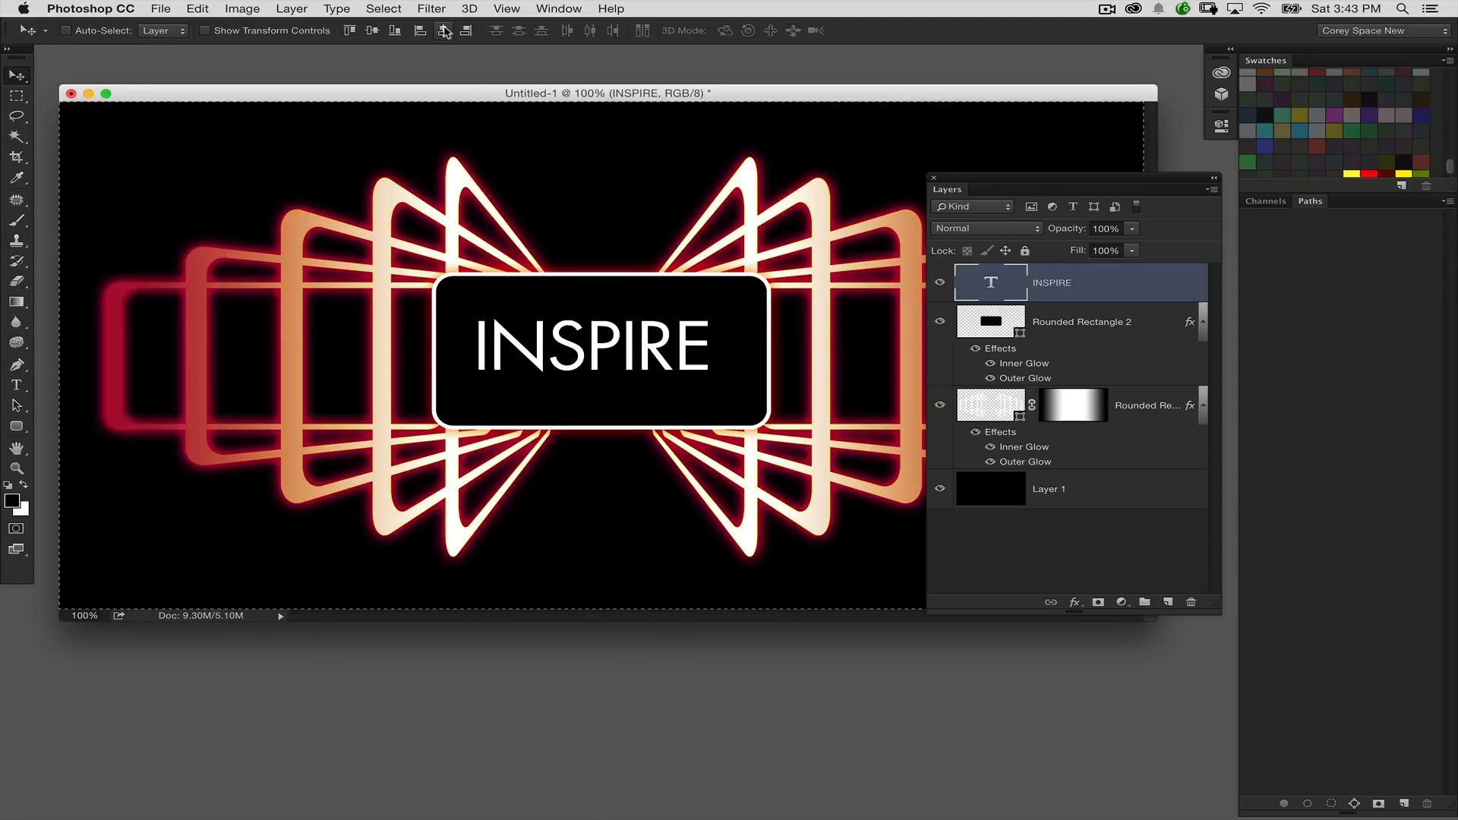
left_click(443, 31)
left_click(373, 31)
key("super+d")
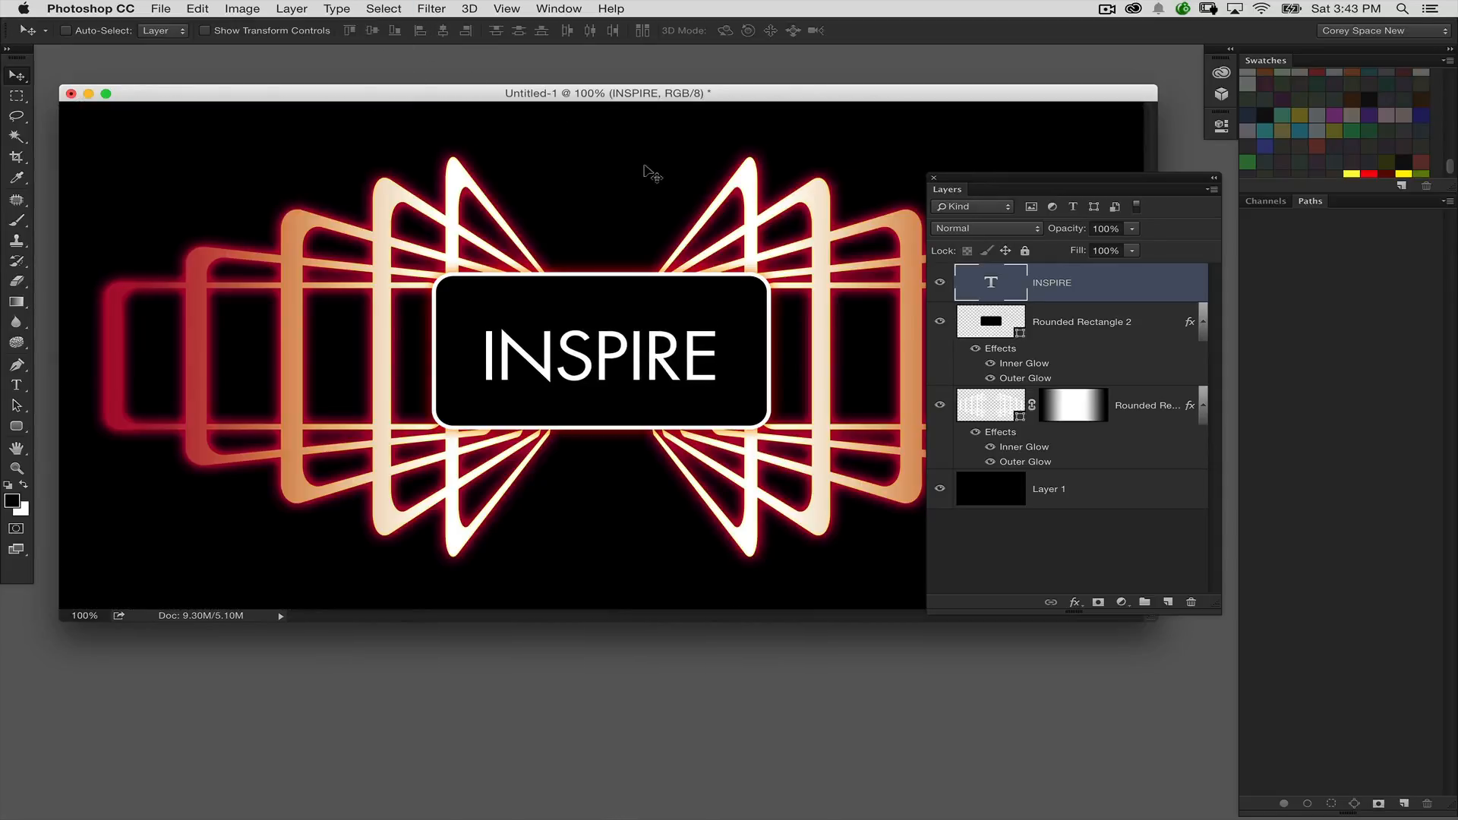
key("f")
key("f")
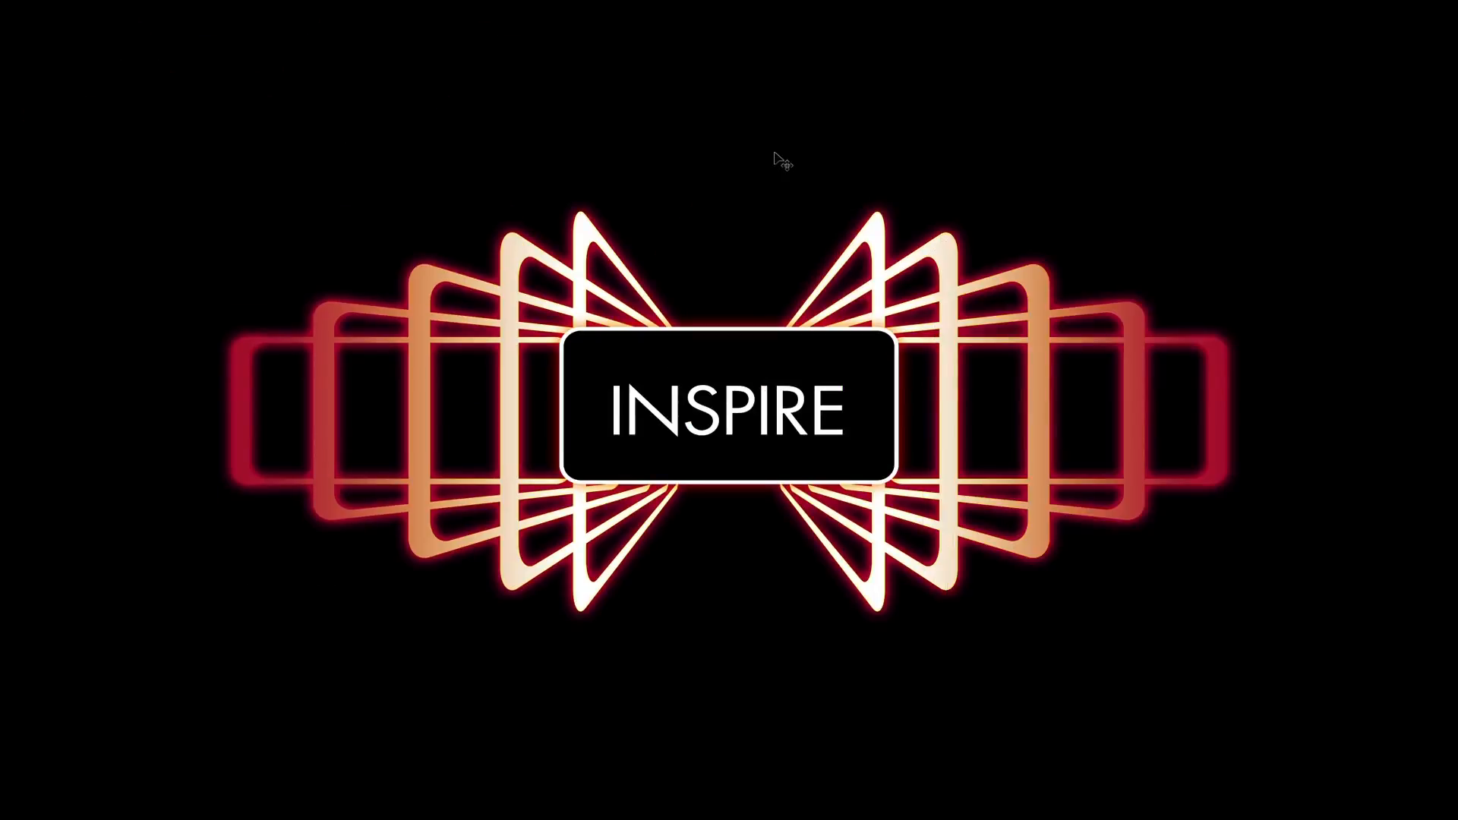